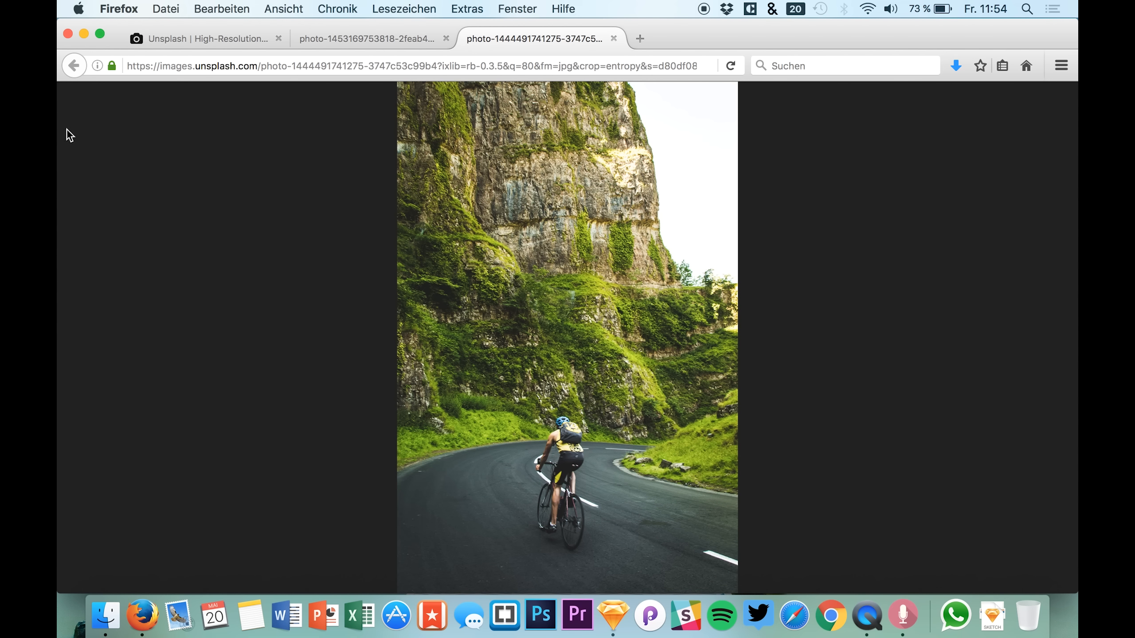
Minimize the browser window and start inserting an artboard in the empty Sketch document
{"action": "left_click", "coordinate": [83, 33]}
{"action": "left_click", "coordinate": [376, 61]}
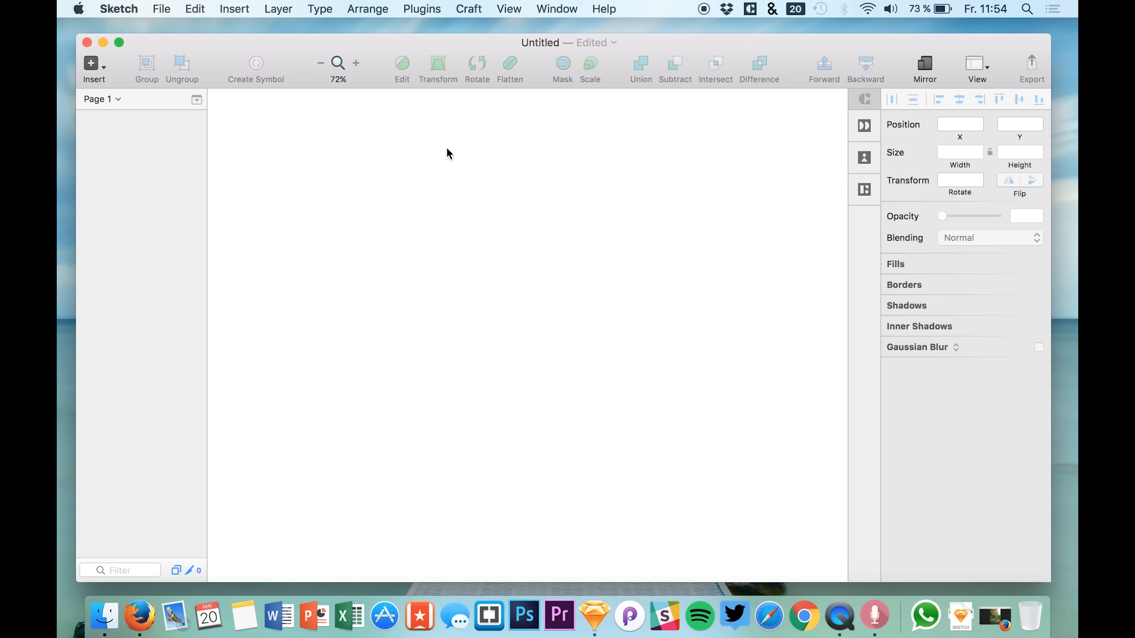
{"action": "key", "text": "a"}
Launch the keystroke display utility from the Mac's application launcher and return to the Sketch document
{"action": "key", "text": "F4"}
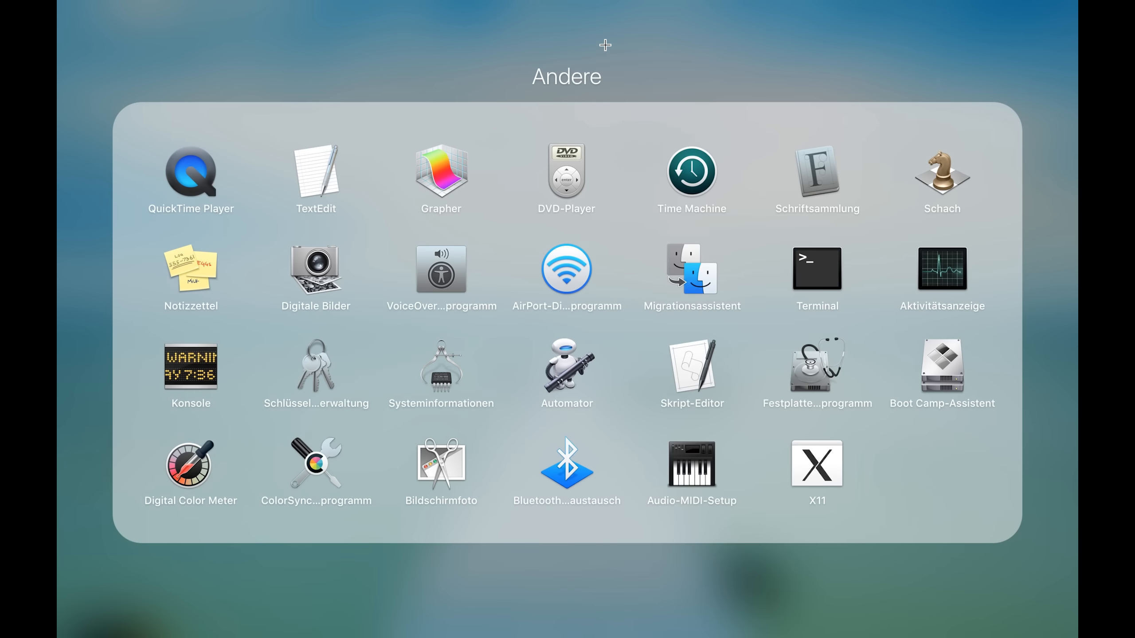
{"action": "left_click", "coordinate": [606, 45]}
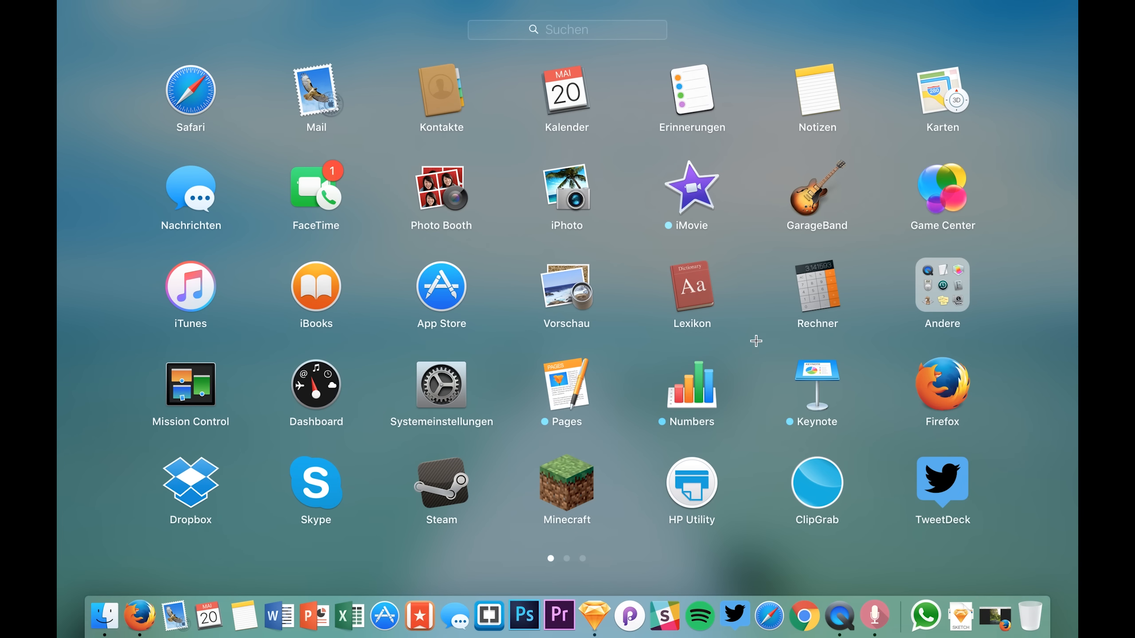
{"action": "scroll", "coordinate": [761, 347], "scroll_direction": "right", "scroll_amount": 3}
{"action": "left_click", "coordinate": [695, 279]}
{"action": "key", "text": "F4"}
{"action": "left_click", "coordinate": [698, 285]}
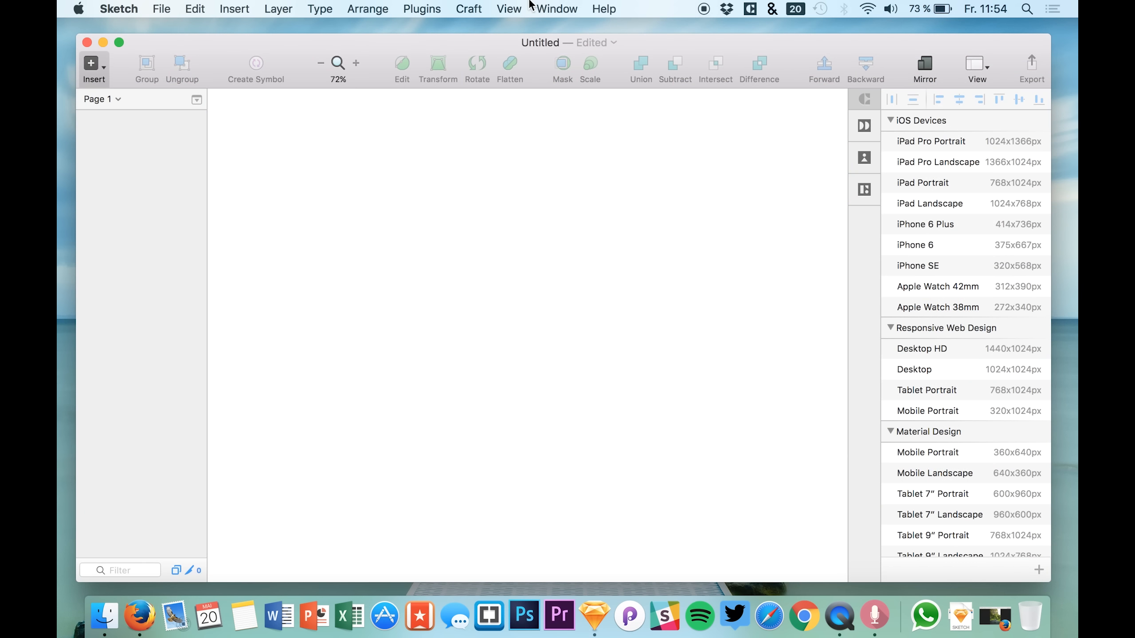
{"action": "left_click", "coordinate": [681, 9]}
{"action": "left_click", "coordinate": [702, 75]}
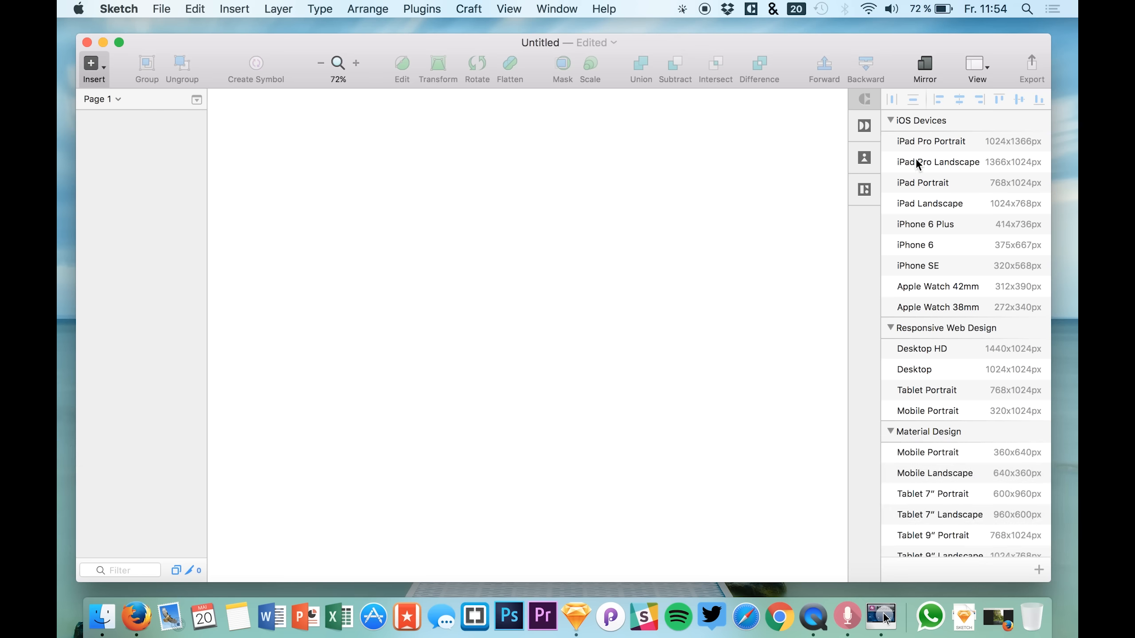
Create an artboard from the iPhone 6 preset (375x667px) and rename it 1
{"action": "left_click", "coordinate": [912, 241]}
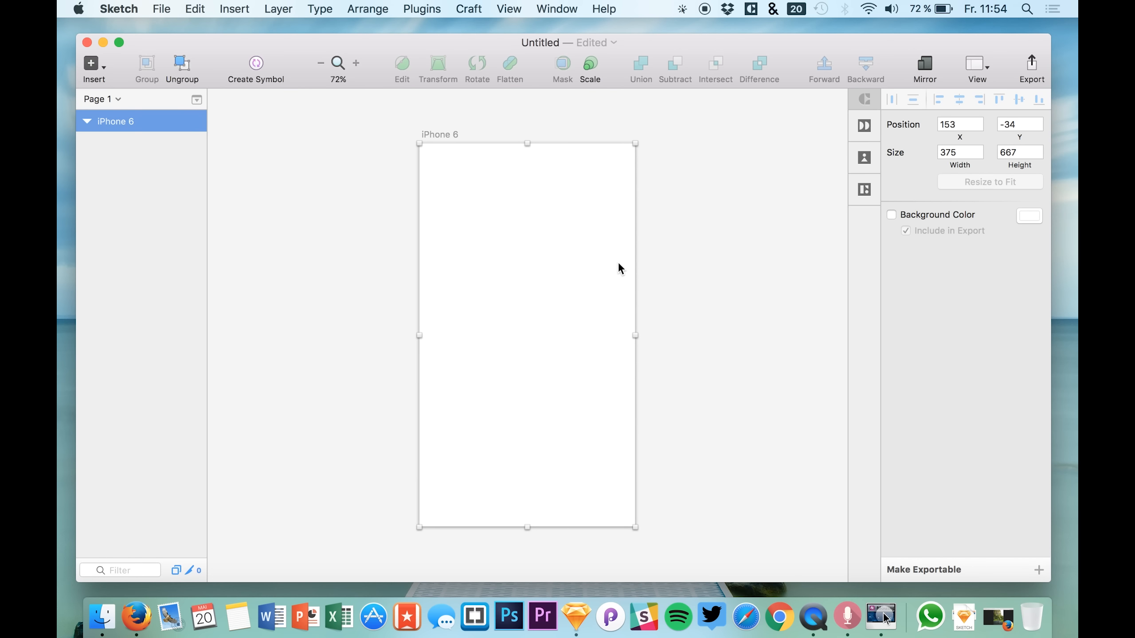
{"action": "double_click", "coordinate": [115, 118]}
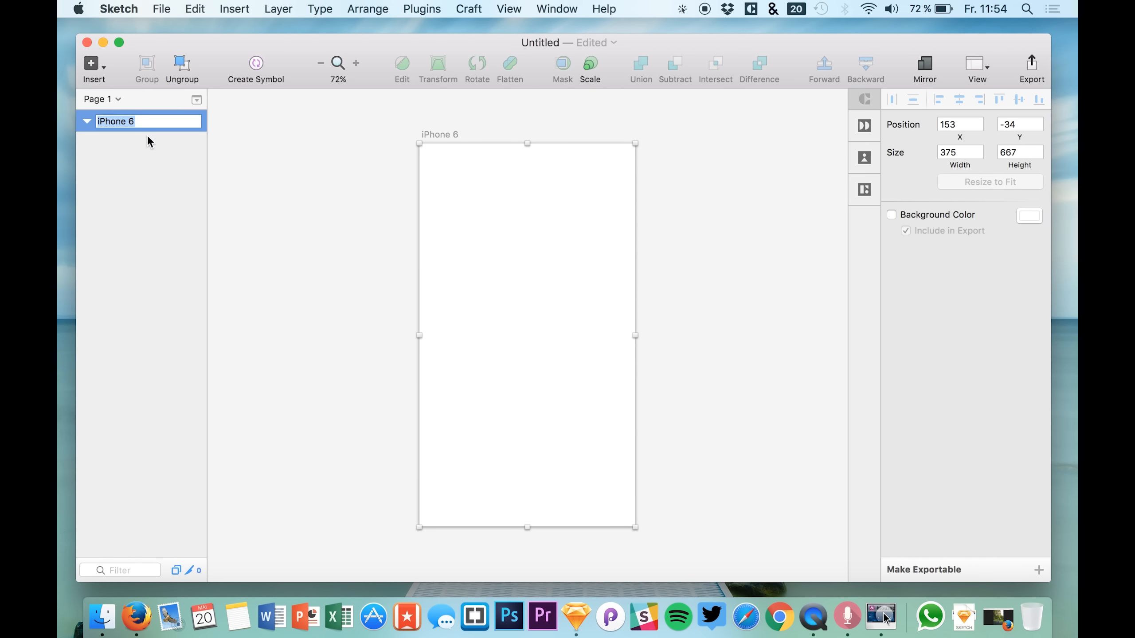
{"action": "type", "text": "1"}
{"action": "key", "text": "Return"}
Switch to Firefox, copy the cyclist photo, and paste it into artboard 1 in Sketch
{"action": "left_click", "coordinate": [137, 617]}
{"action": "right_click", "coordinate": [601, 304]}
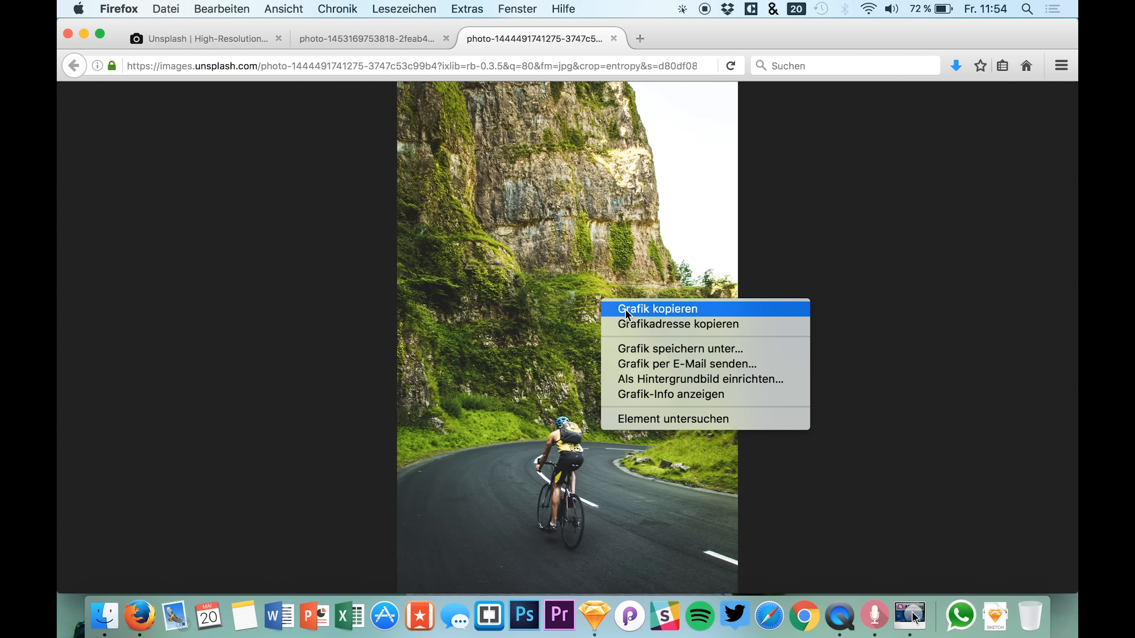
{"action": "left_click", "coordinate": [590, 613]}
{"action": "key", "text": "super+v"}
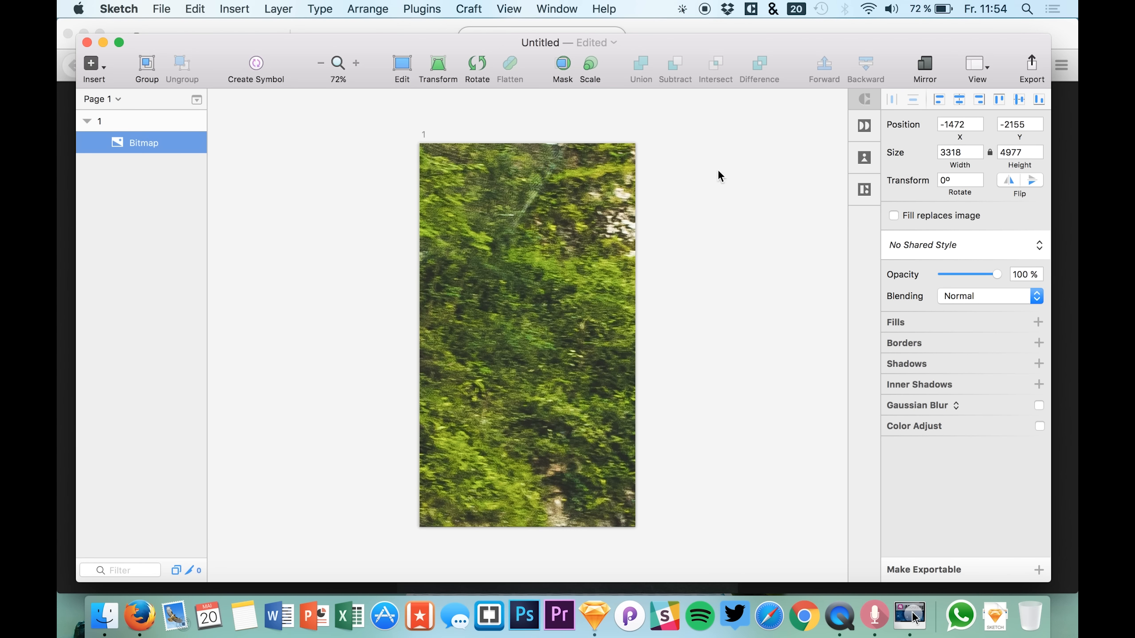
Set the pasted bitmap's height to 700 with locked proportions and center it horizontally and vertically on the artboard
{"action": "left_click", "coordinate": [958, 153]}
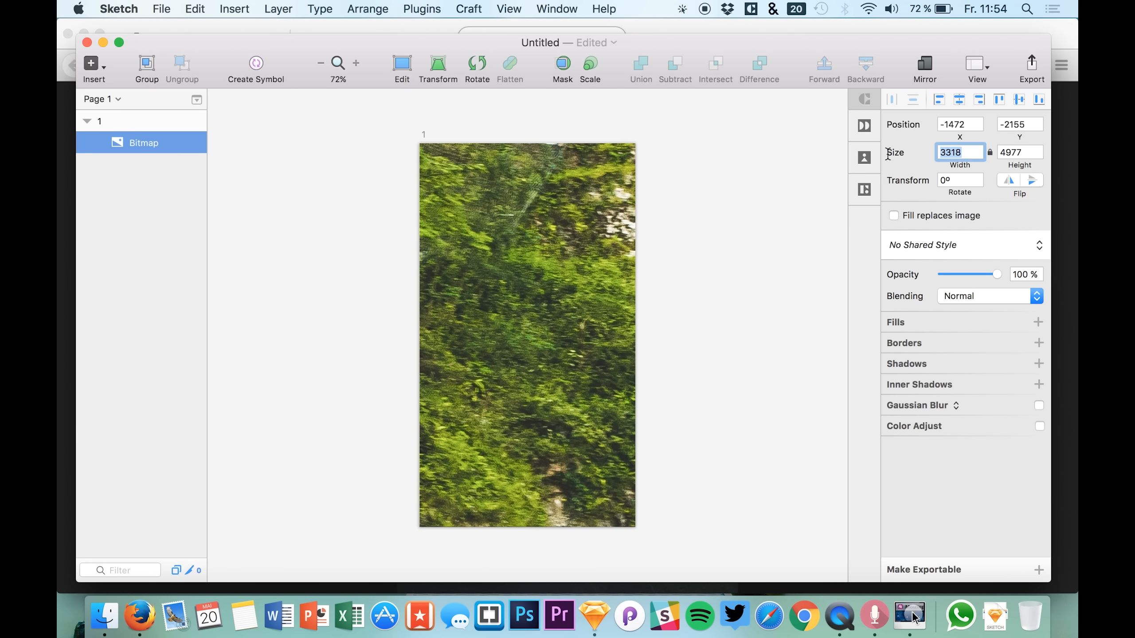
{"action": "left_click", "coordinate": [1021, 156]}
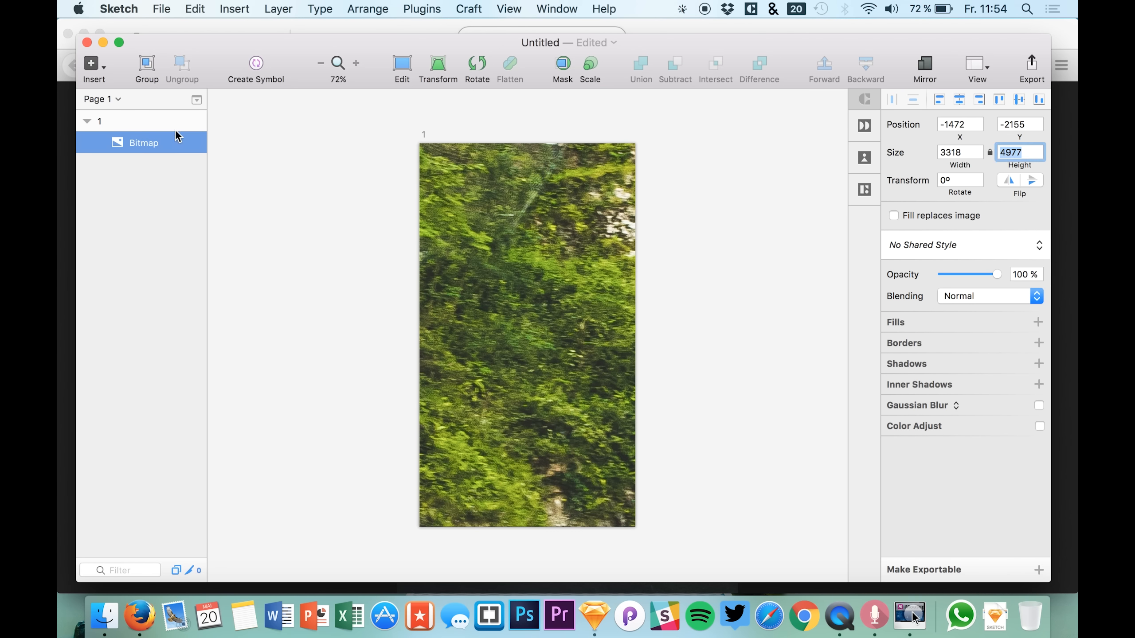
{"action": "left_click", "coordinate": [149, 121]}
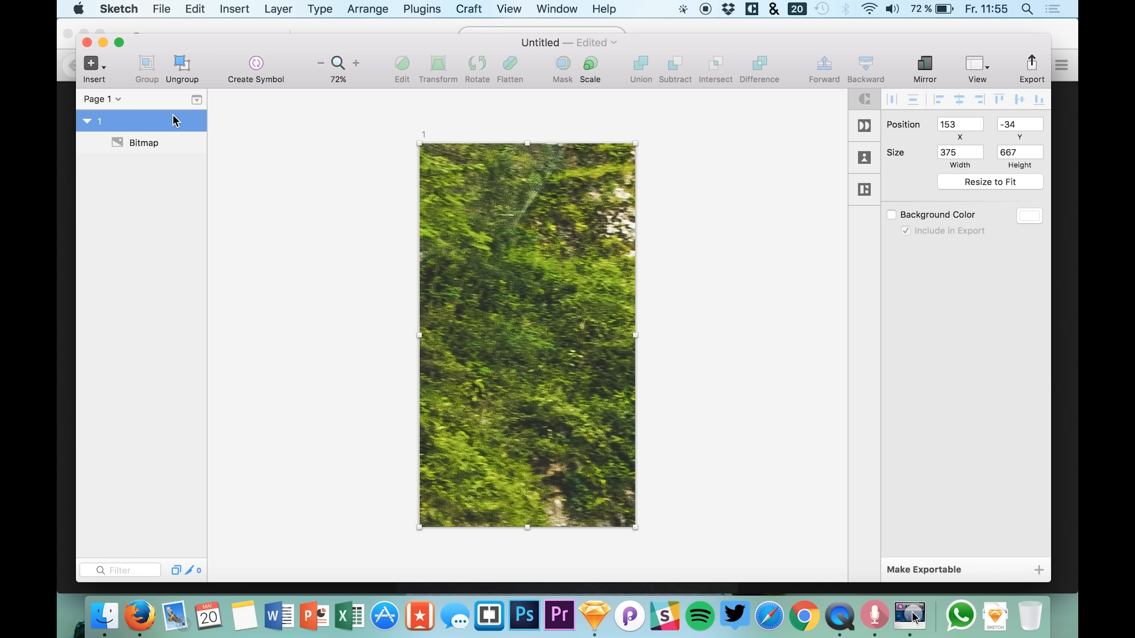
{"action": "left_click", "coordinate": [139, 143]}
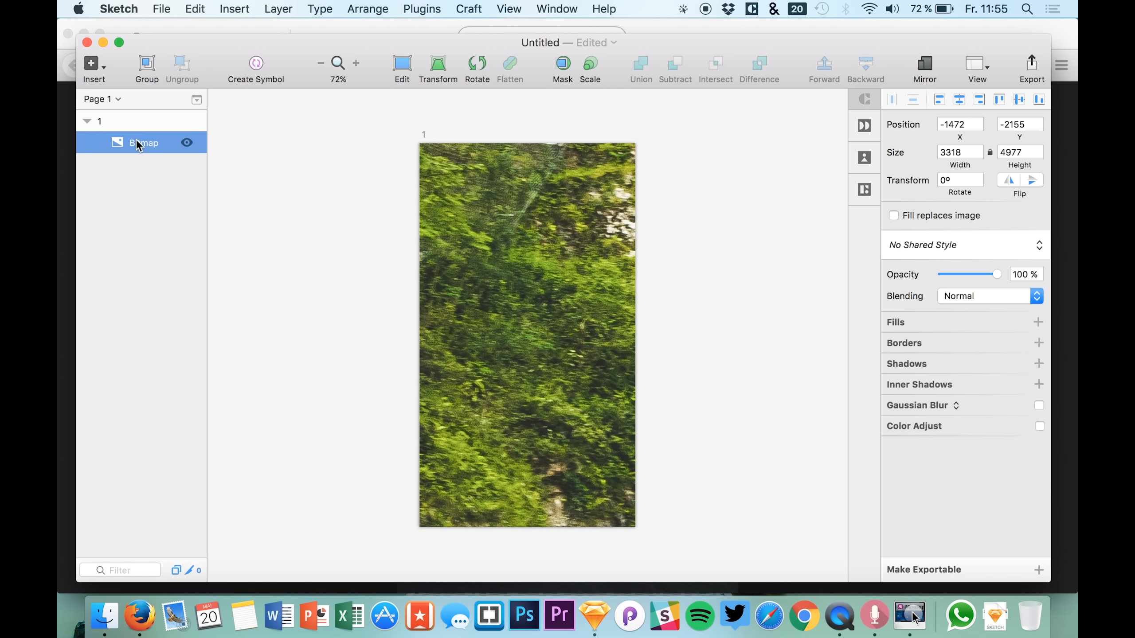
{"action": "left_click", "coordinate": [1005, 153]}
{"action": "type", "text": "700"}
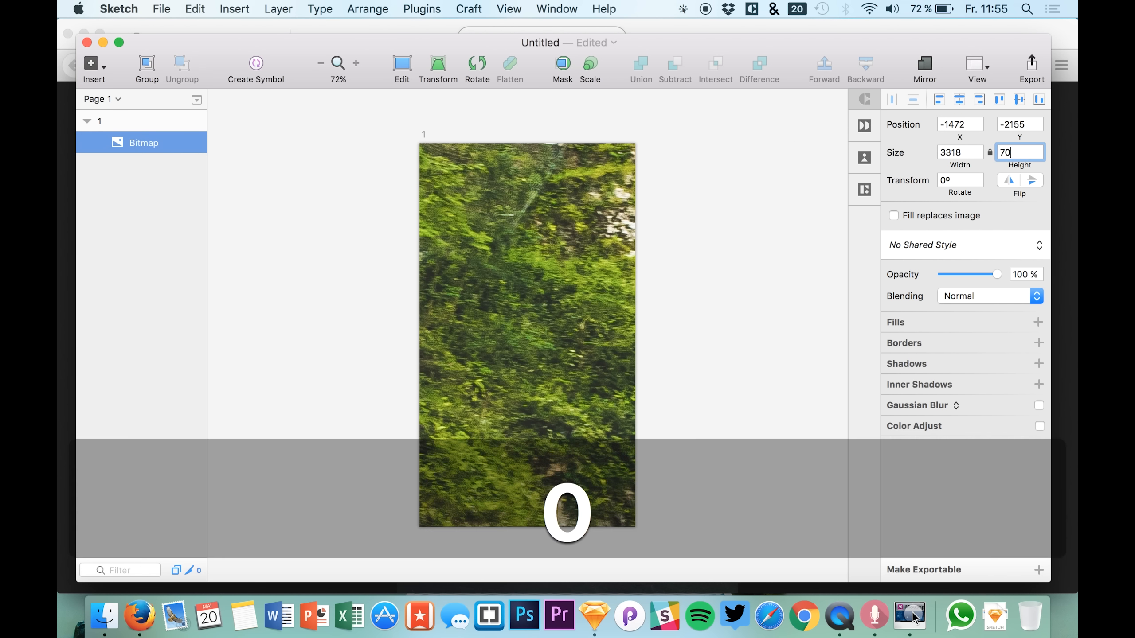
{"action": "key", "text": "Return"}
{"action": "left_click", "coordinate": [959, 99]}
{"action": "left_click", "coordinate": [1019, 99]}
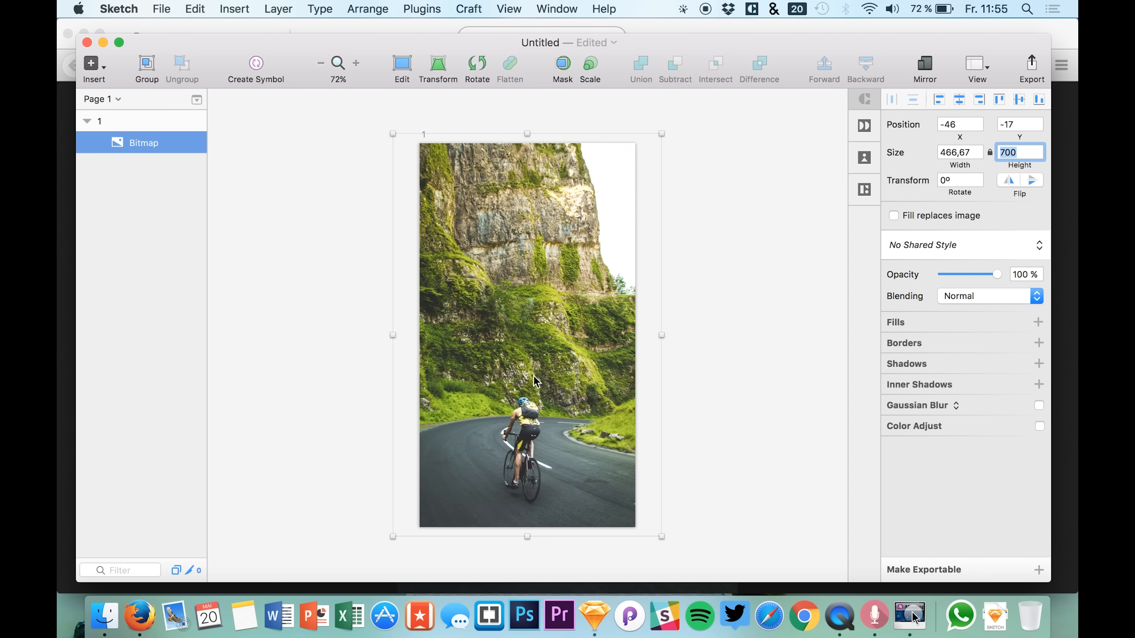
Move the photo straight up to about Y -118, leaving an empty strip along the artboard's lower edge
{"action": "key", "text": "shift"}
{"action": "key", "text": "shift"}
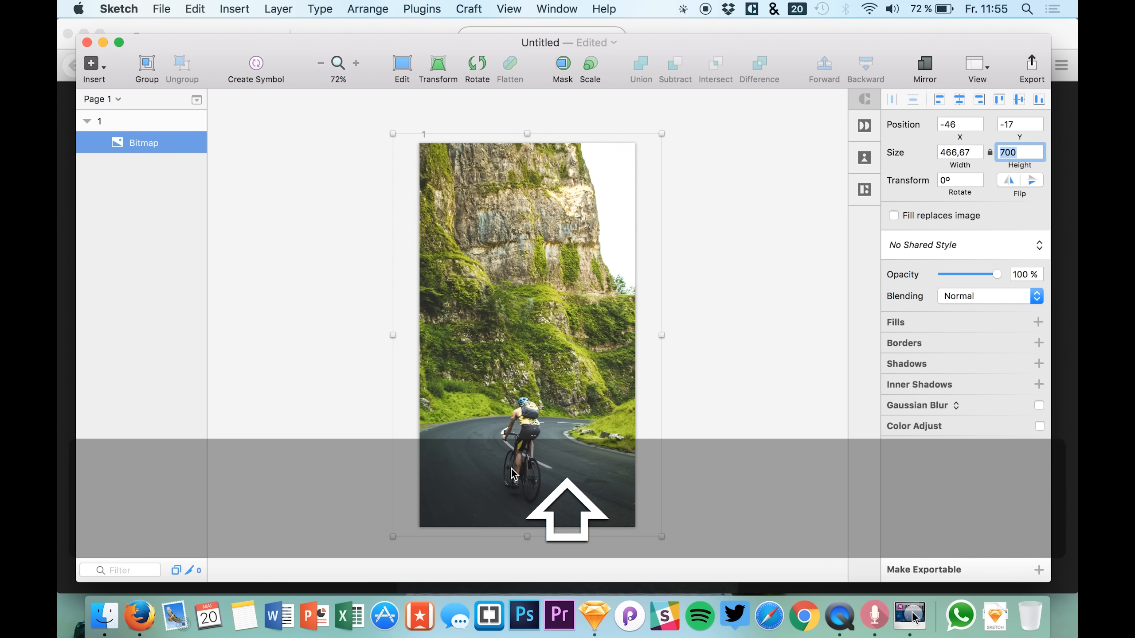
{"action": "left_click_drag", "start_coordinate": [514, 473], "coordinate": [474, 410]}
{"action": "left_click", "coordinate": [291, 461]}
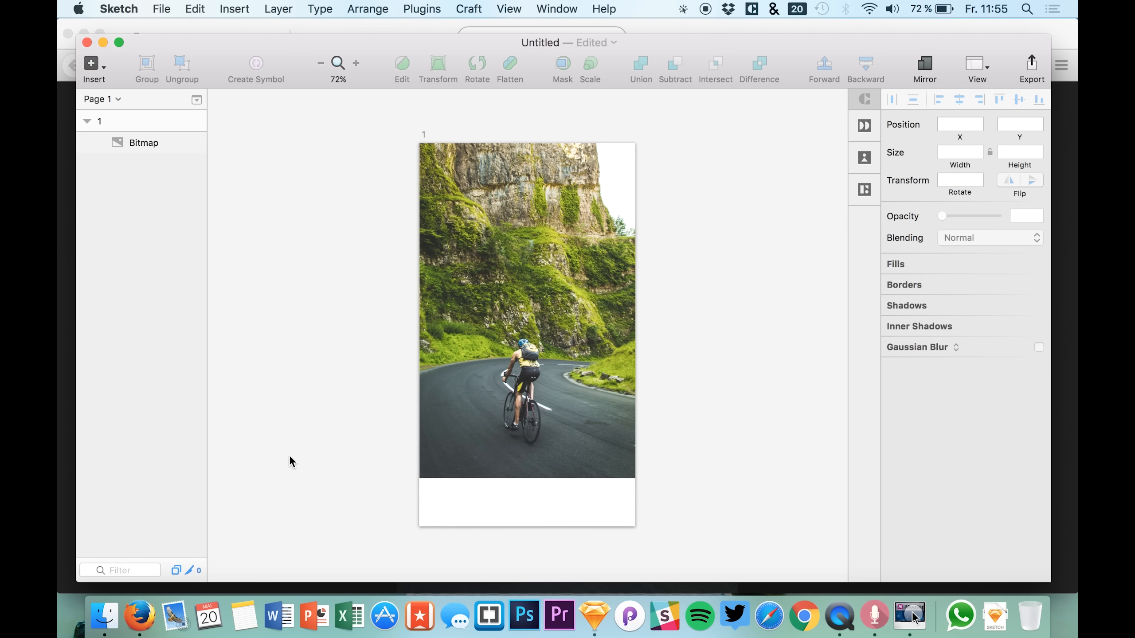
Draw a borderless rectangle of about 375 by 339 over the lower part of the photo, ending at its bottom edge
{"action": "left_click", "coordinate": [142, 143]}
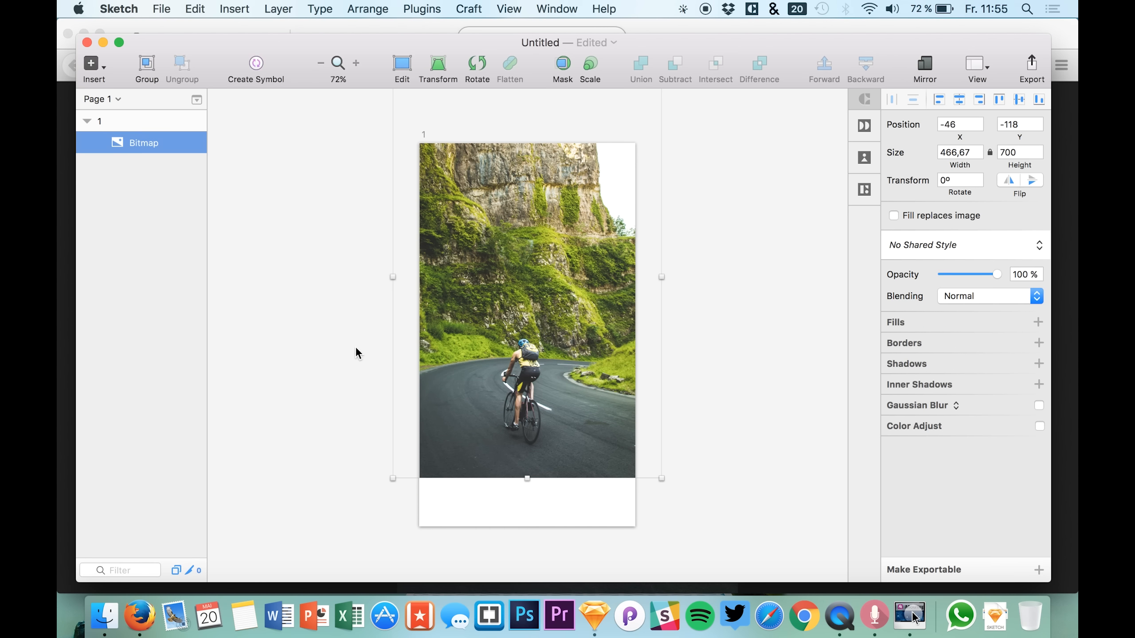
{"action": "key", "text": "r"}
{"action": "left_click_drag", "start_coordinate": [419, 478], "coordinate": [640, 287]}
{"action": "left_click", "coordinate": [891, 410]}
Fill the rectangle with the global linear gradient from transparent to black and set its layer opacity to 30%
{"action": "left_click", "coordinate": [915, 348]}
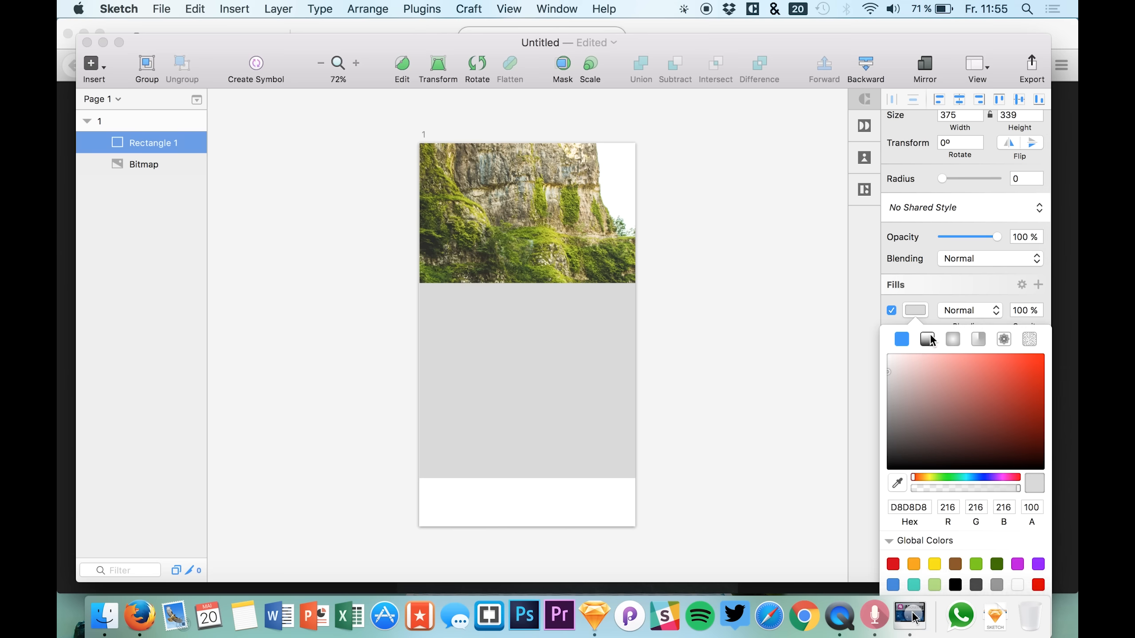
{"action": "left_click", "coordinate": [925, 339]}
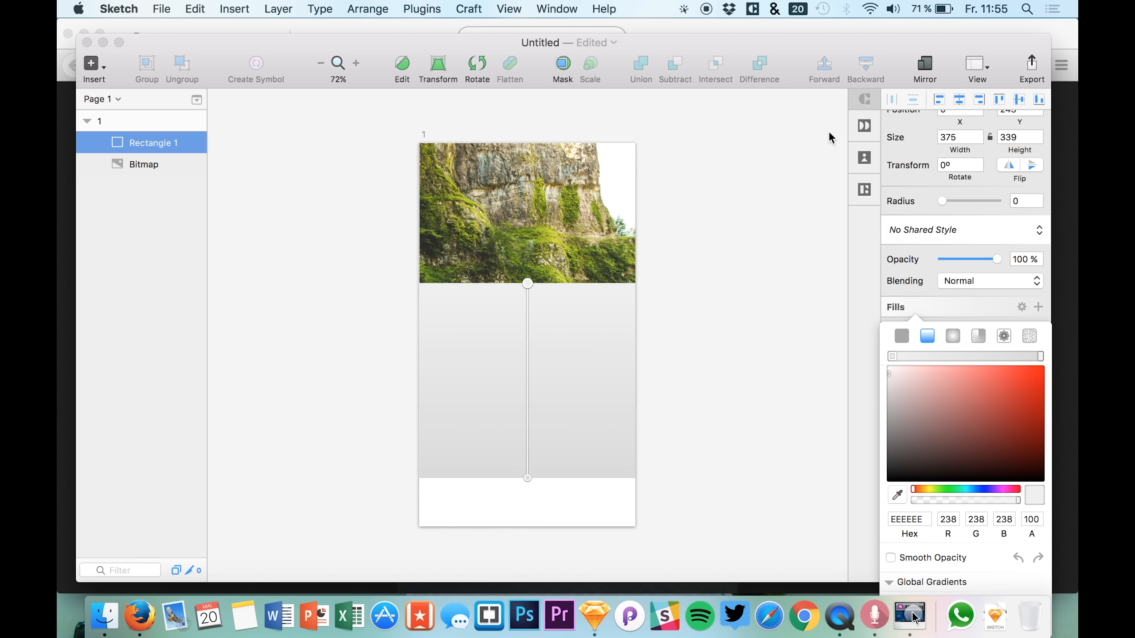
{"action": "mouse_move", "coordinate": [793, 43]}
{"action": "left_mouse_down"}
{"action": "mouse_move", "coordinate": [711, 26]}
{"action": "mouse_move", "coordinate": [775, 15]}
{"action": "left_mouse_up"}
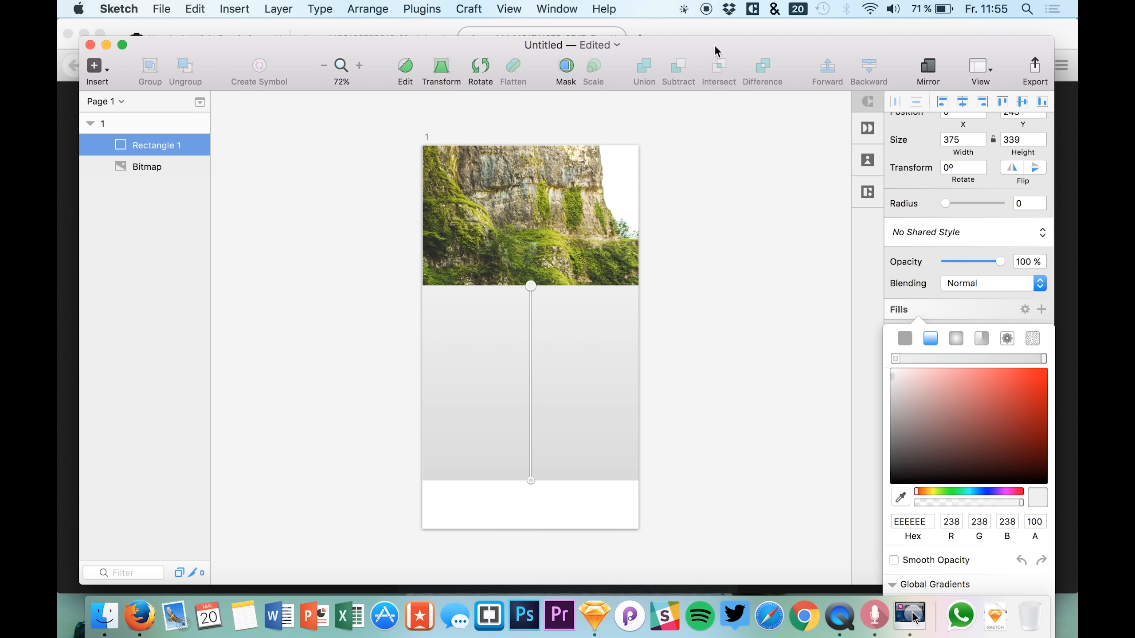
{"action": "mouse_move", "coordinate": [717, 39]}
{"action": "left_mouse_down"}
{"action": "mouse_move", "coordinate": [722, 182]}
{"action": "mouse_move", "coordinate": [725, 79]}
{"action": "mouse_move", "coordinate": [752, 116]}
{"action": "left_mouse_up"}
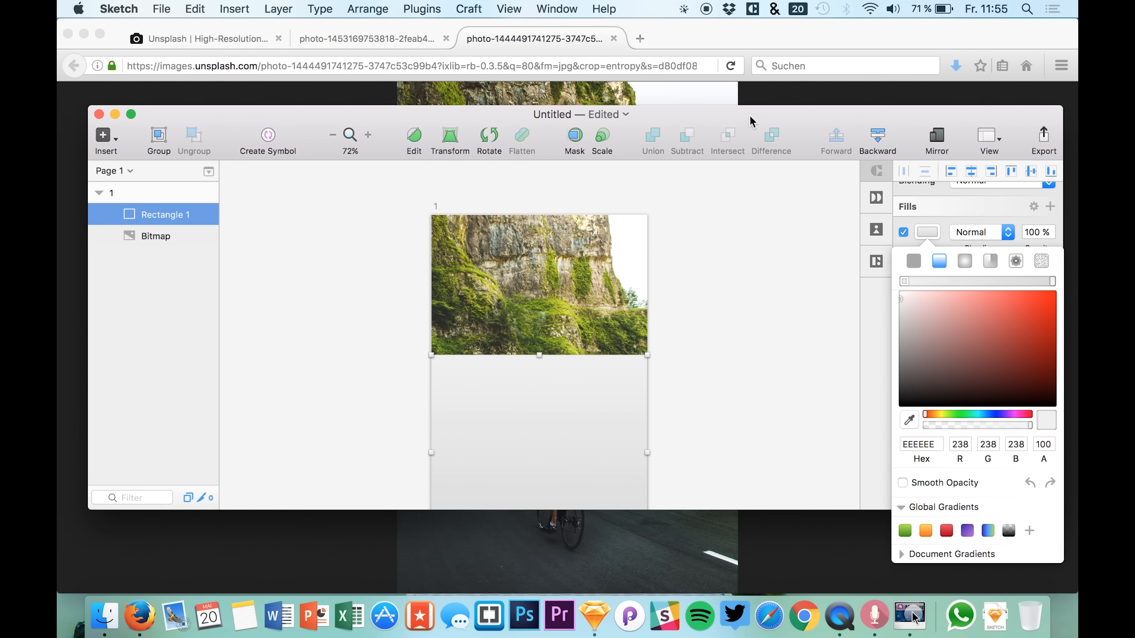
{"action": "left_click", "coordinate": [1008, 531]}
{"action": "mouse_move", "coordinate": [630, 108]}
{"action": "left_mouse_down"}
{"action": "mouse_move", "coordinate": [630, 20]}
{"action": "mouse_move", "coordinate": [641, 89]}
{"action": "mouse_move", "coordinate": [640, 108]}
{"action": "mouse_move", "coordinate": [624, 28]}
{"action": "left_mouse_up"}
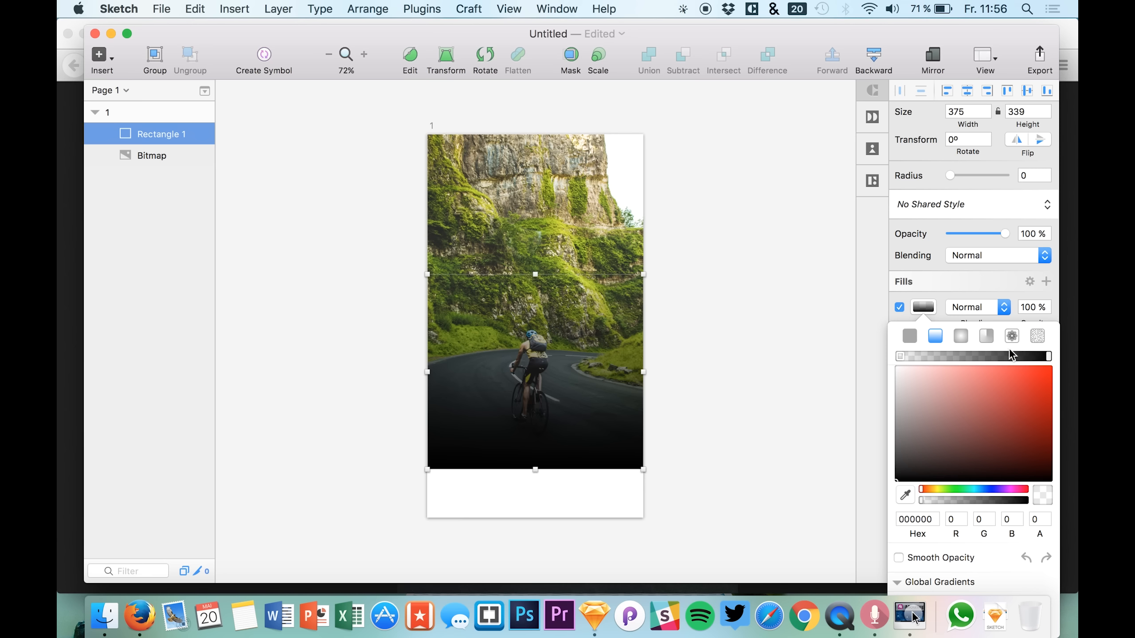
{"action": "mouse_move", "coordinate": [978, 234]}
{"action": "left_mouse_down"}
{"action": "mouse_move", "coordinate": [955, 236]}
{"action": "mouse_move", "coordinate": [965, 237]}
{"action": "left_mouse_up"}
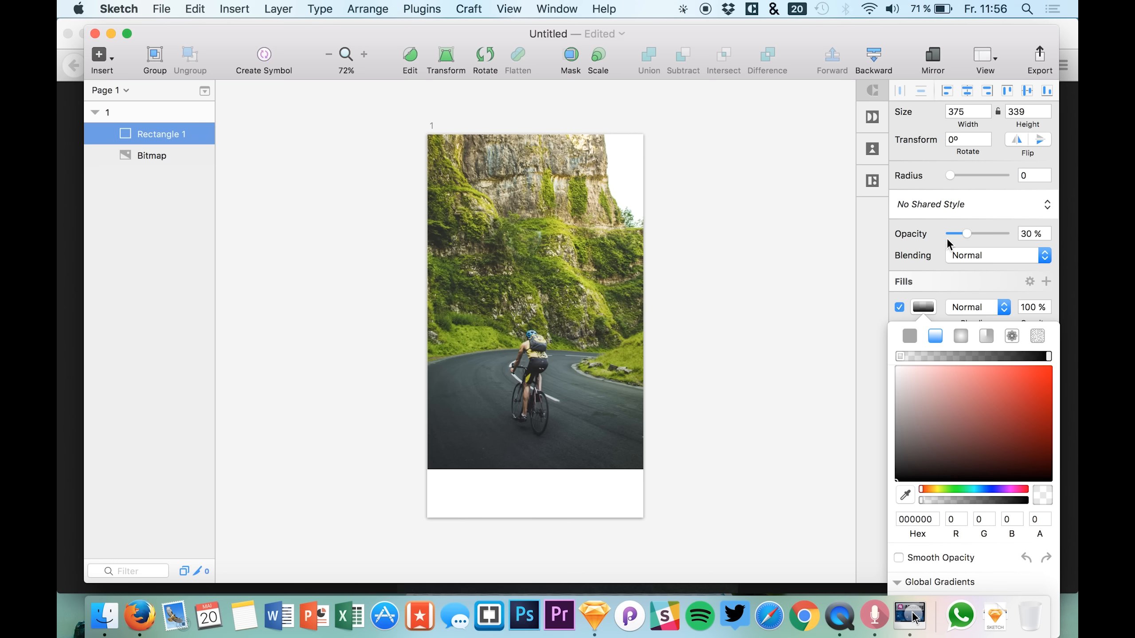
Rename the rectangle layer to gradient and the bitmap layer to BG
{"action": "left_click", "coordinate": [159, 135]}
{"action": "double_click", "coordinate": [160, 135]}
{"action": "type", "text": "gradient"}
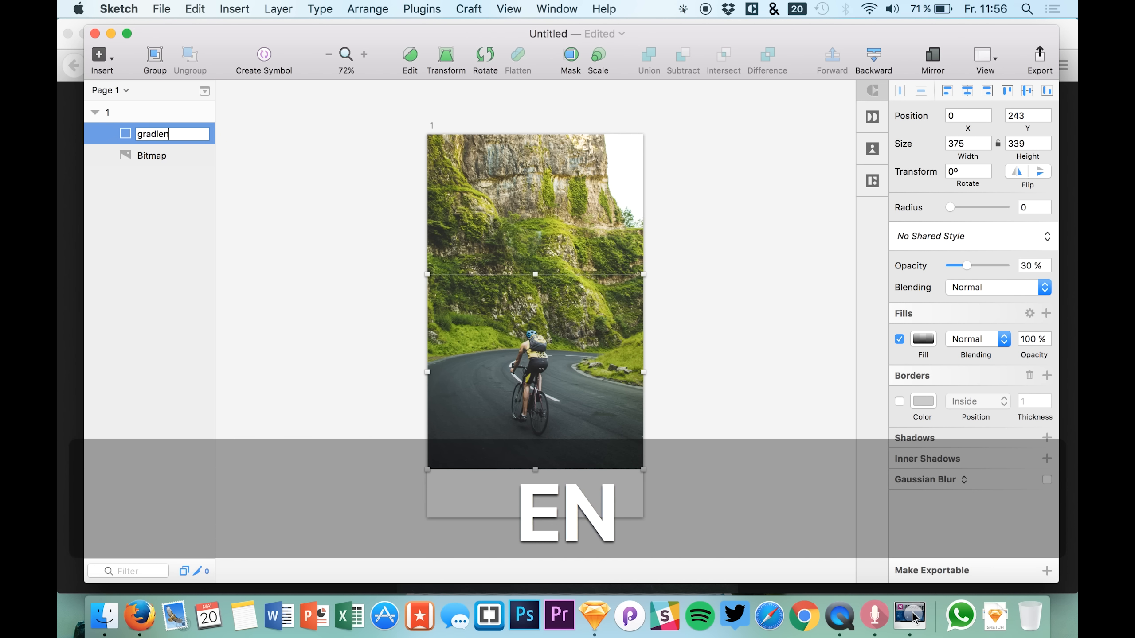
{"action": "key", "text": "Return"}
{"action": "double_click", "coordinate": [151, 156]}
{"action": "type", "text": "BG"}
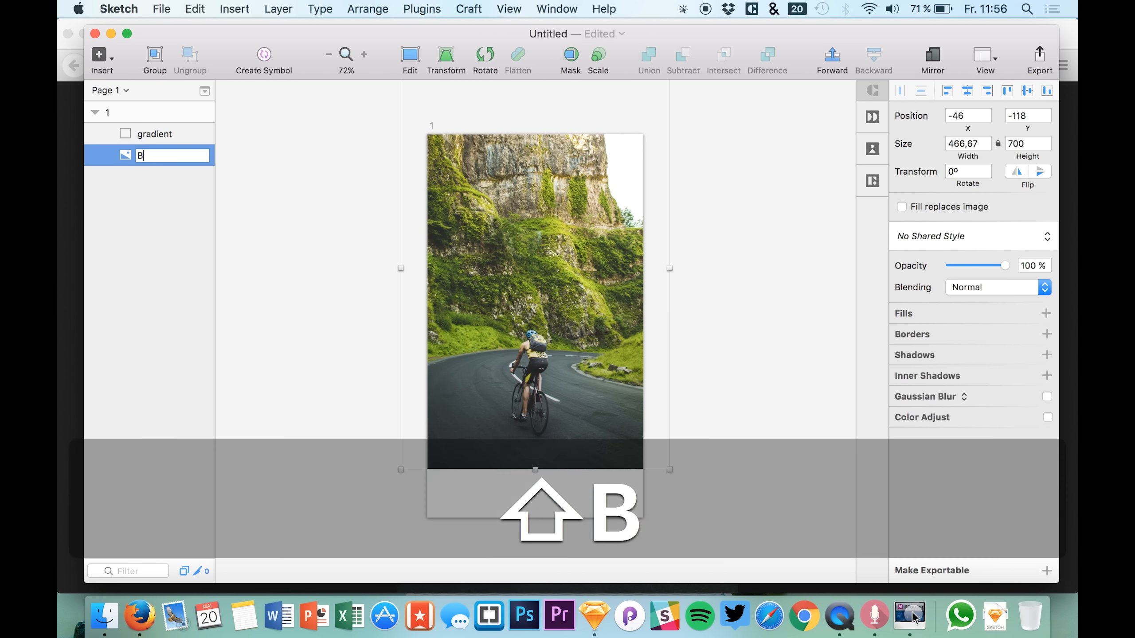
{"action": "key", "text": "Return"}
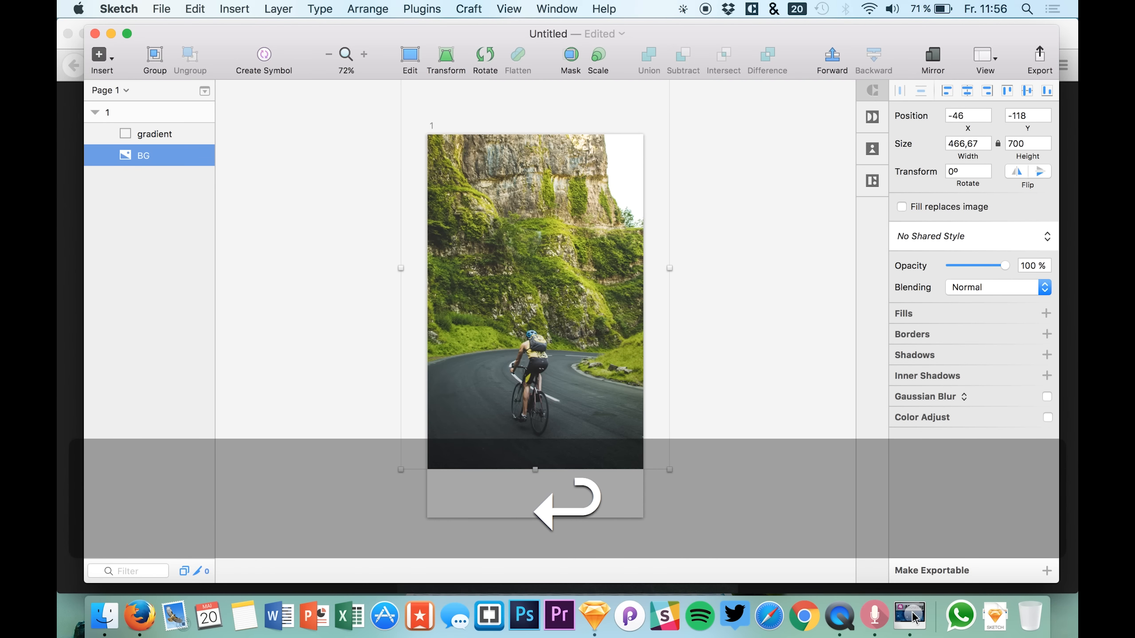
Add a text layer above the gradient layer, over the road, reading "Collect your favorite sports ideas"
{"action": "left_click", "coordinate": [165, 137]}
{"action": "key", "text": "t"}
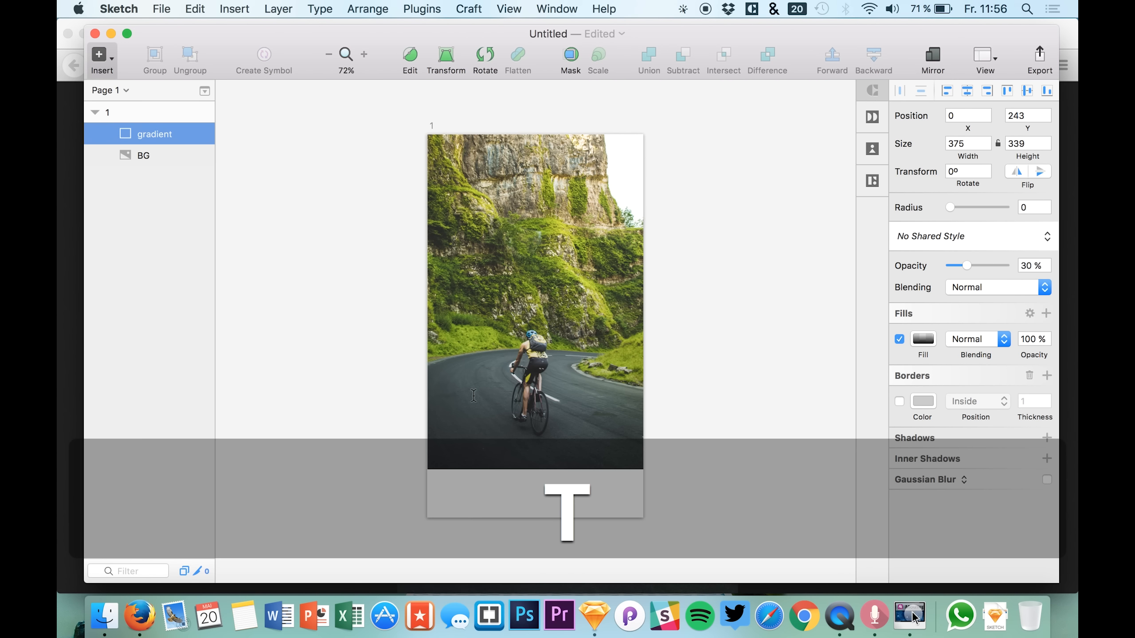
{"action": "left_click", "coordinate": [467, 370]}
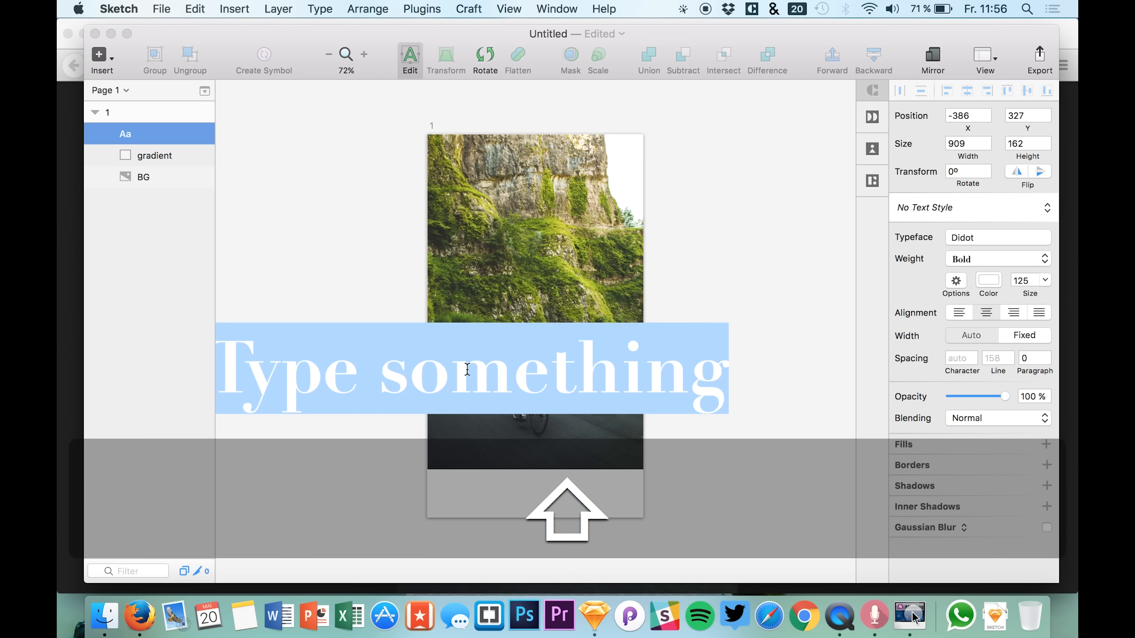
{"action": "type", "text": "Collect your "}
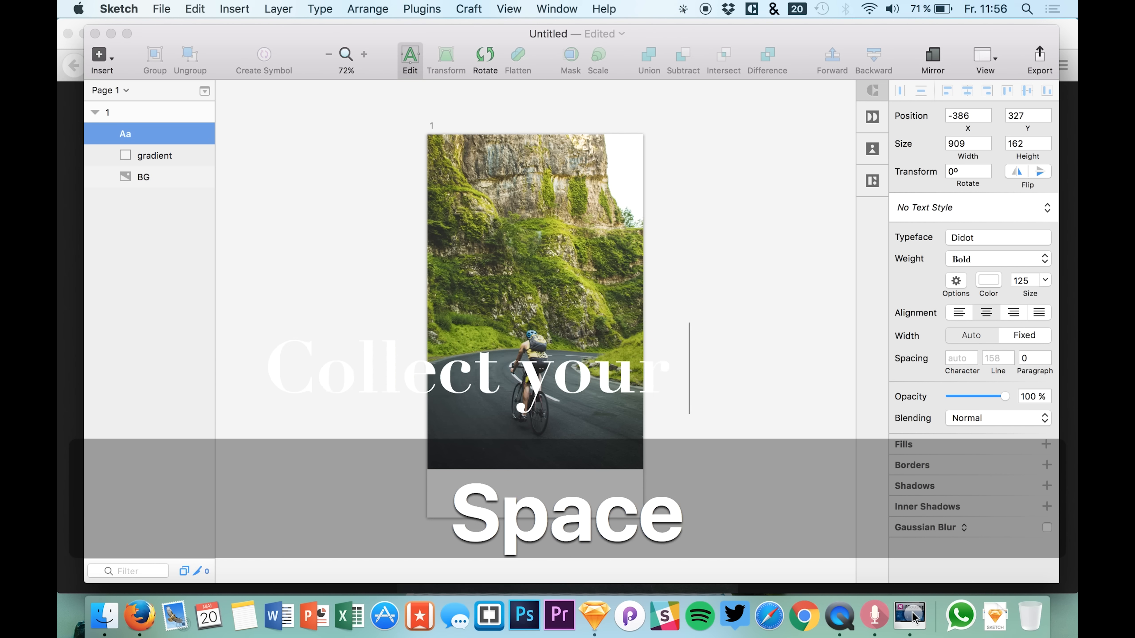
{"action": "type", "text": "favorite sports ideas"}
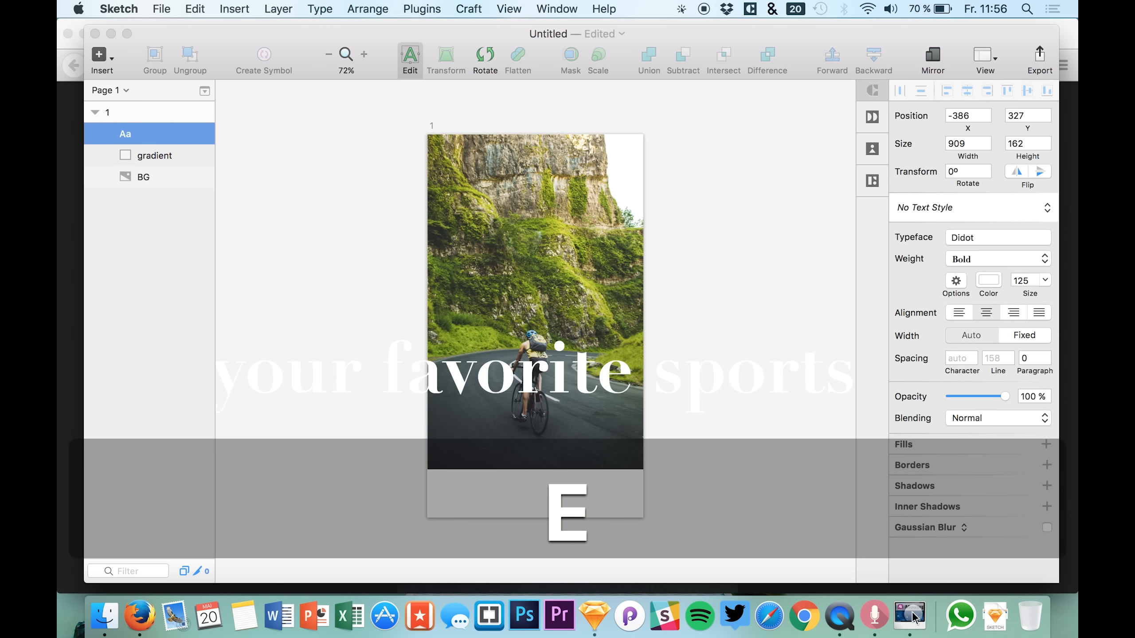
Set the headline's font size to 44 and break it into two lines before "sports ideas"
{"action": "key", "text": "super+a"}
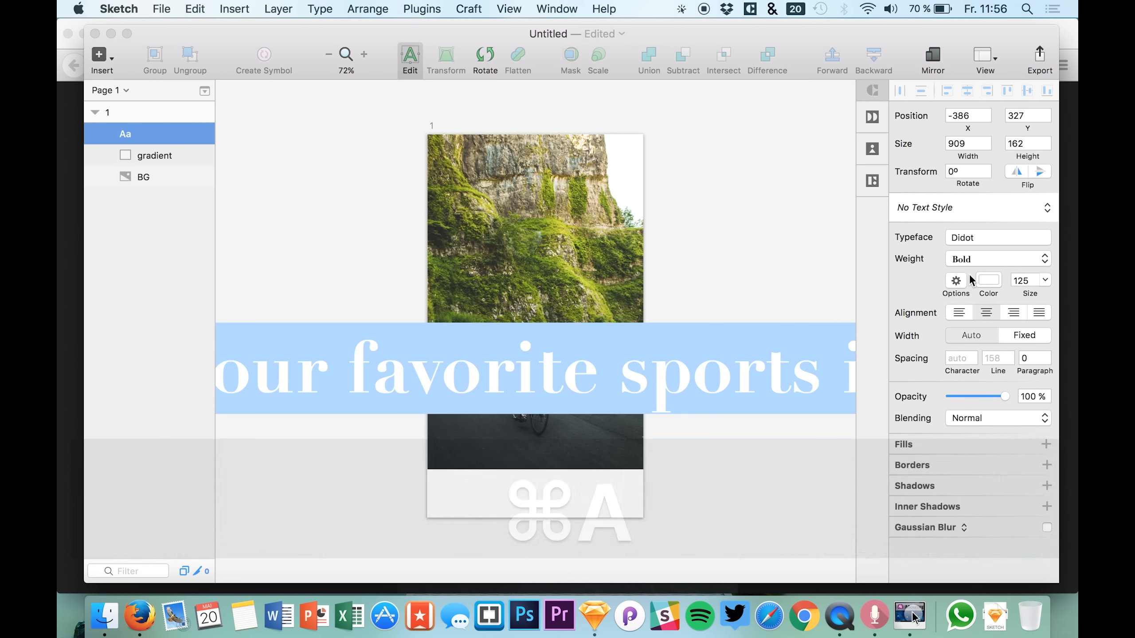
{"action": "left_click_drag", "start_coordinate": [1035, 293], "coordinate": [557, 385]}
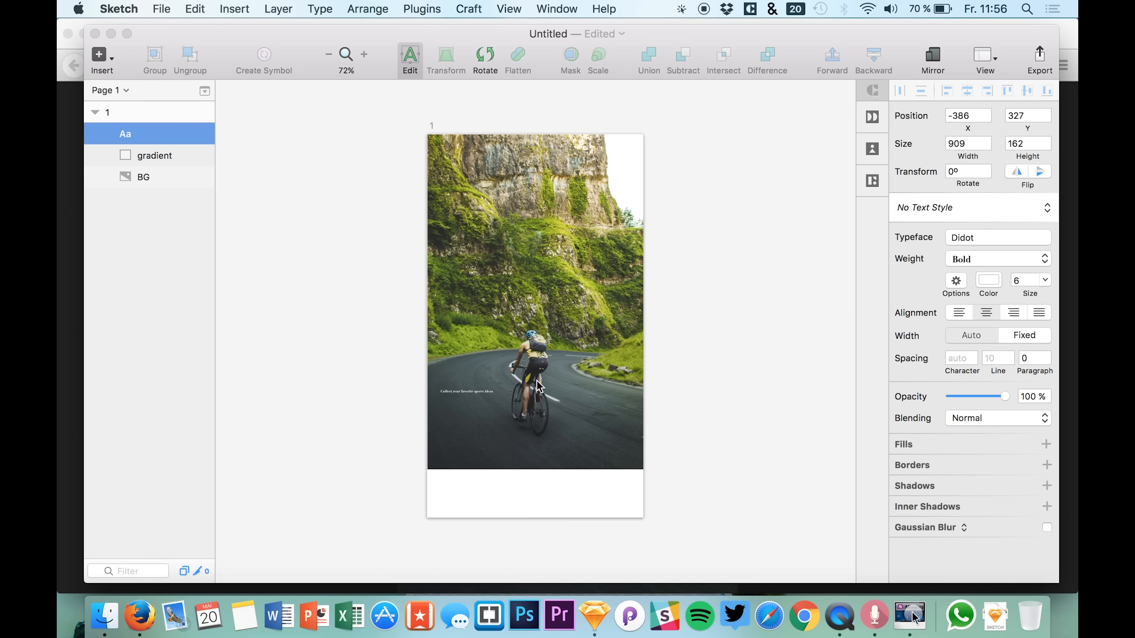
{"action": "left_click_drag", "start_coordinate": [1027, 296], "coordinate": [1060, 299]}
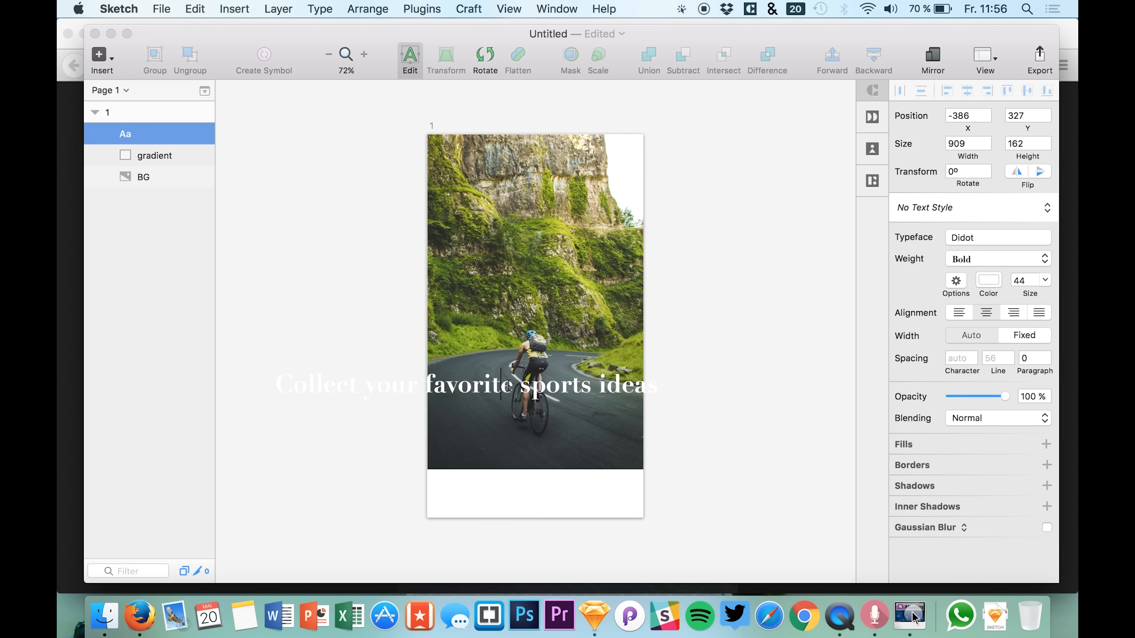
{"action": "key", "text": "Return"}
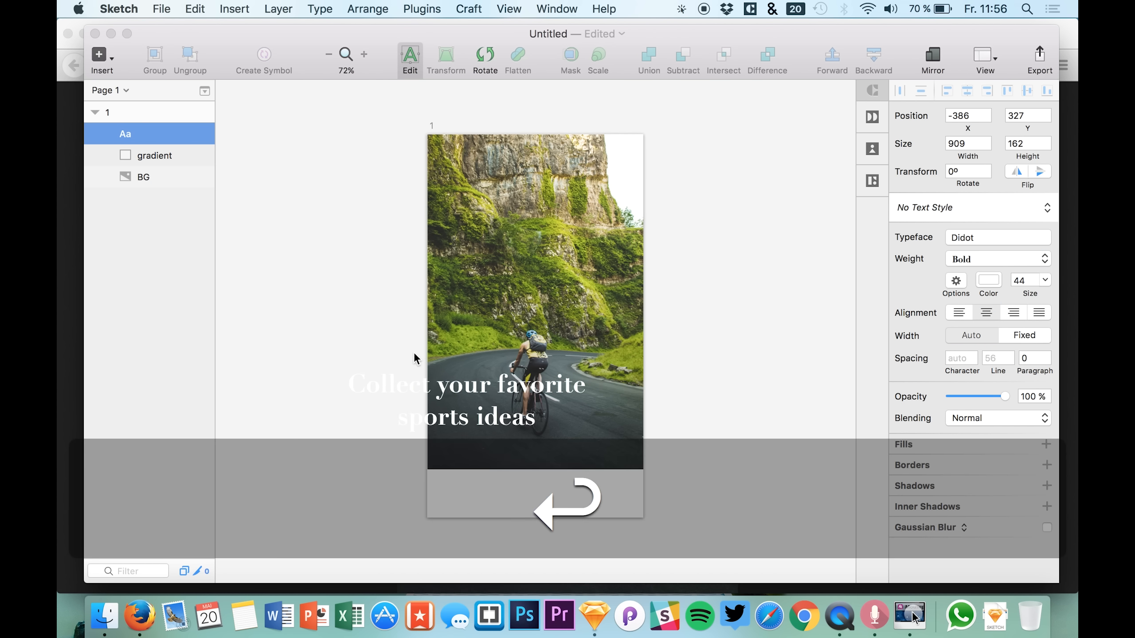
Set the whole headline's font size to 32 with automatic text width
{"action": "key", "text": "super+a"}
{"action": "left_click_drag", "start_coordinate": [1026, 294], "coordinate": [1017, 299]}
{"action": "left_click", "coordinate": [141, 151]}
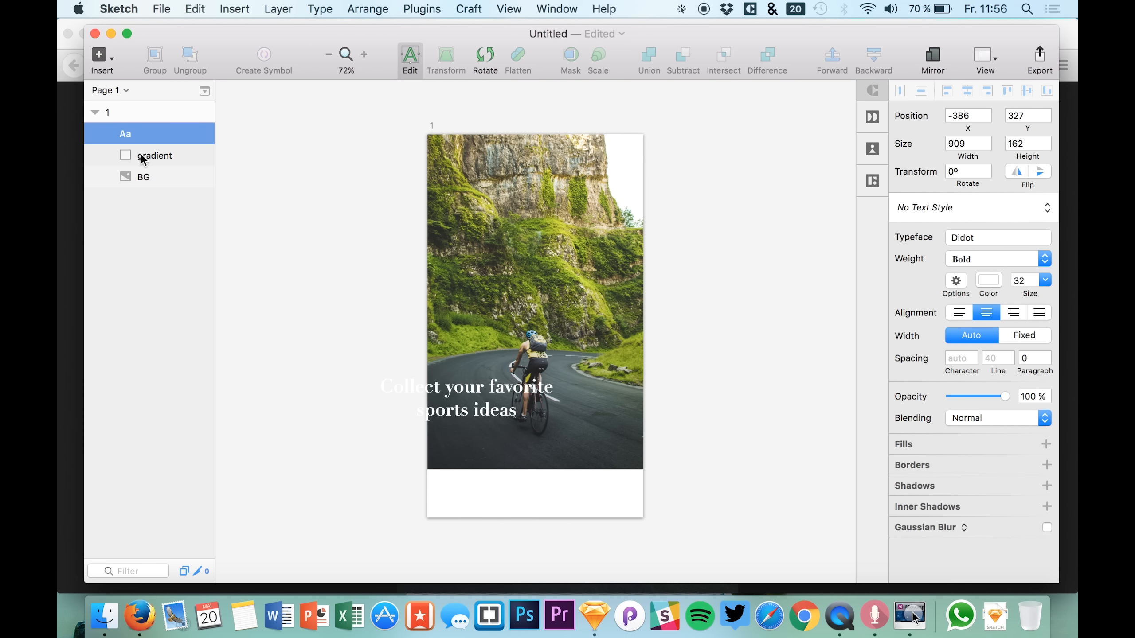
{"action": "left_click", "coordinate": [141, 150]}
{"action": "left_click", "coordinate": [147, 138]}
Center the headline horizontally on the artboard and move it down to Y 453
{"action": "left_click_drag", "start_coordinate": [501, 392], "coordinate": [533, 390]}
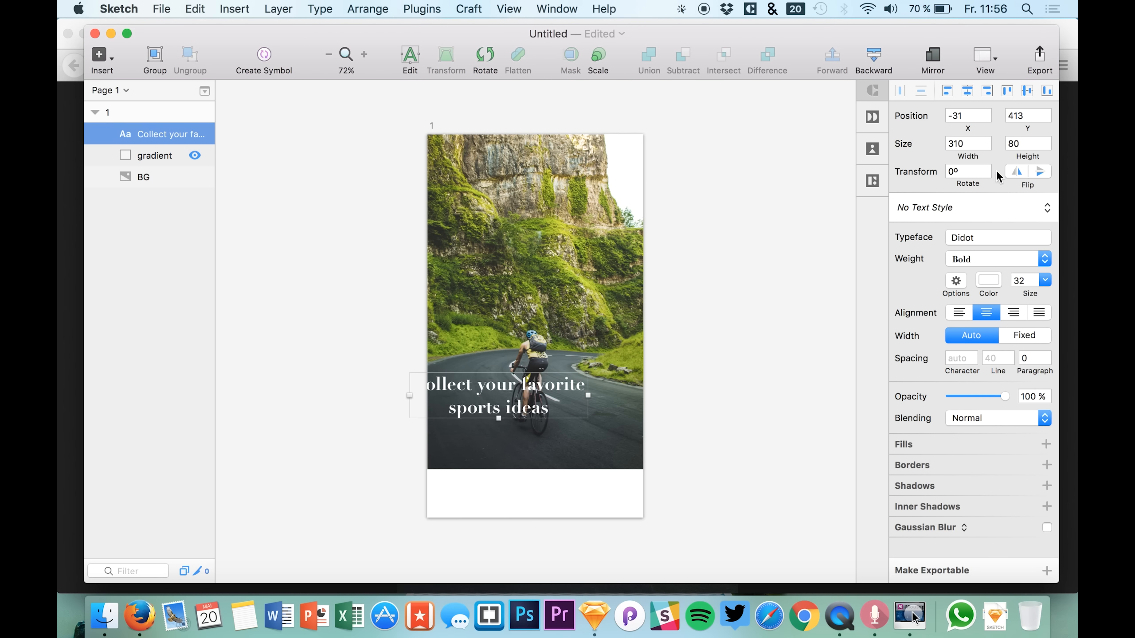
{"action": "left_click", "coordinate": [966, 91]}
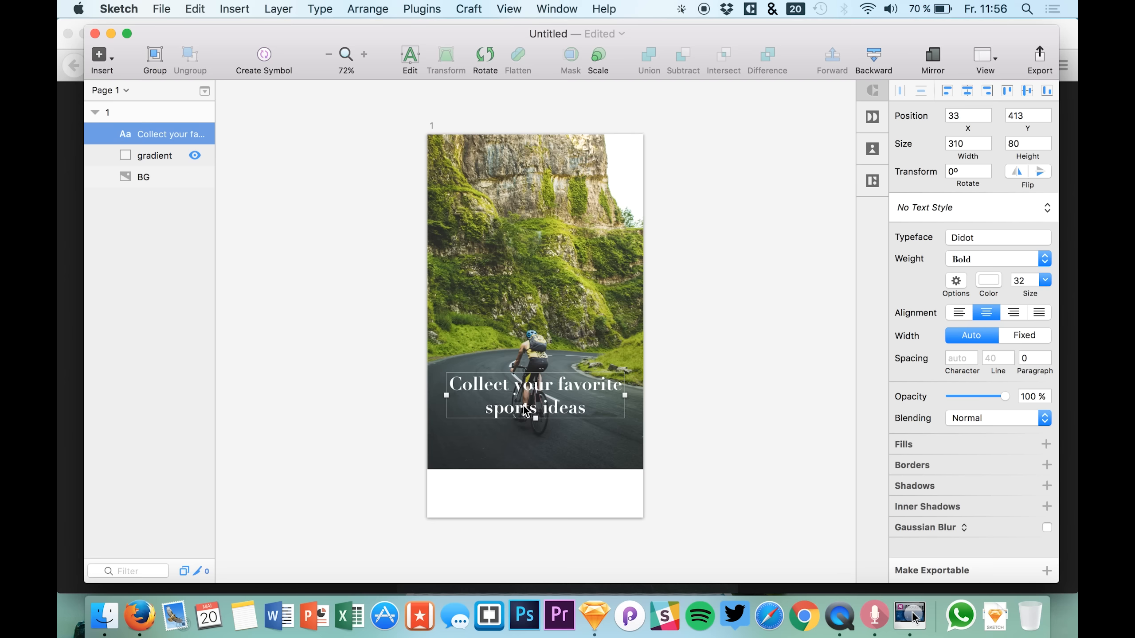
{"action": "key", "text": "shift+Down"}
{"action": "key", "text": "shift+Down"}
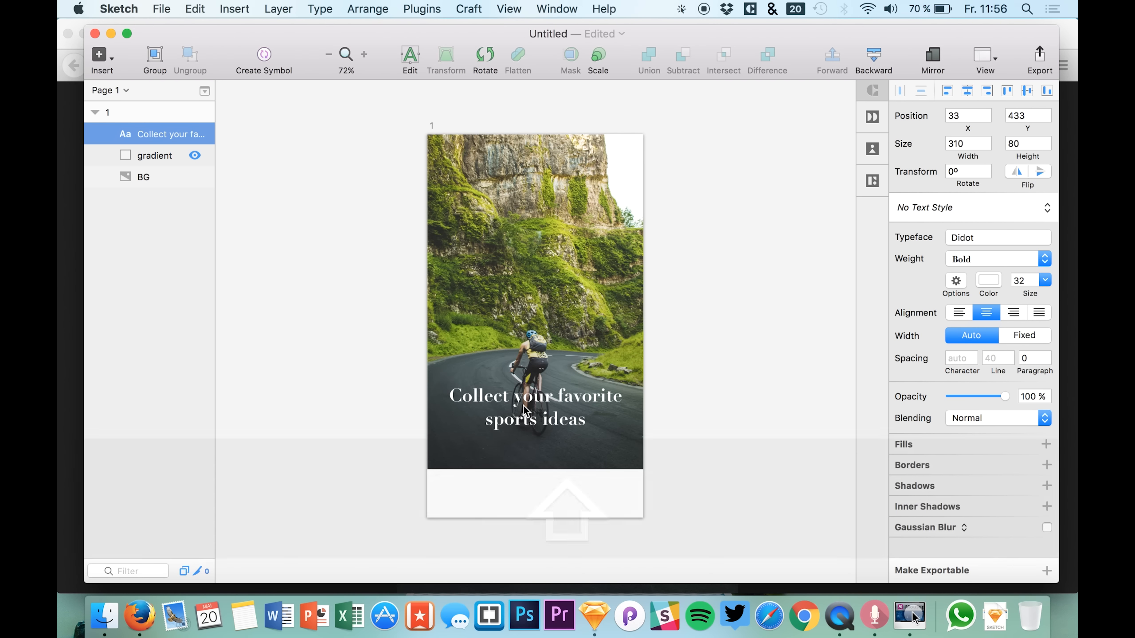
{"action": "key", "text": "shift+Down"}
{"action": "key", "text": "shift+Down"}
{"action": "key", "text": "shift+Down"}
{"action": "key", "text": "shift+Up"}
{"action": "key", "text": "shift+Up"}
{"action": "key", "text": "shift+Down"}
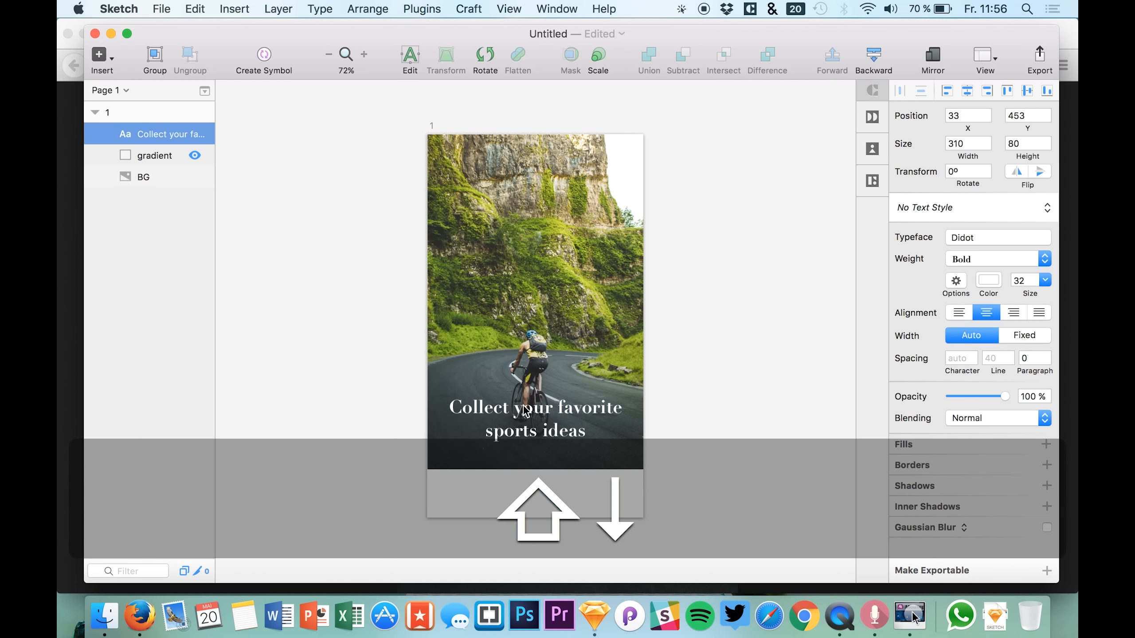
Draw a circle about 14 px wide below the headline, with no border and a white FFFFFF fill
{"action": "scroll", "coordinate": [557, 411], "scroll_direction": "down", "scroll_amount": 3}
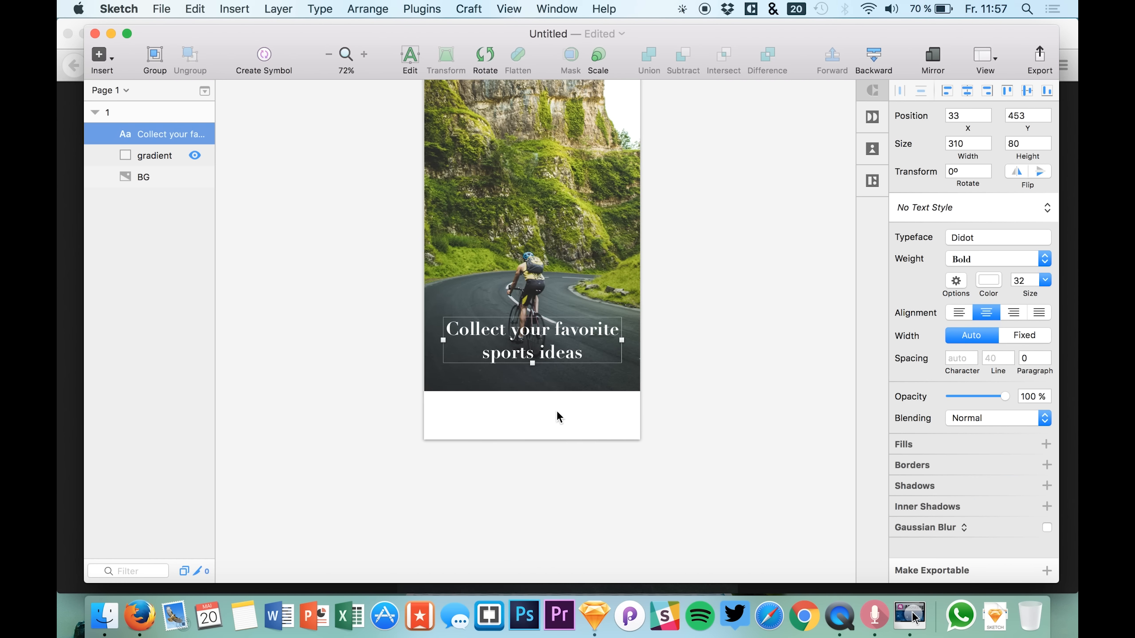
{"action": "scroll", "coordinate": [557, 411], "scroll_direction": "up", "scroll_amount": 5}
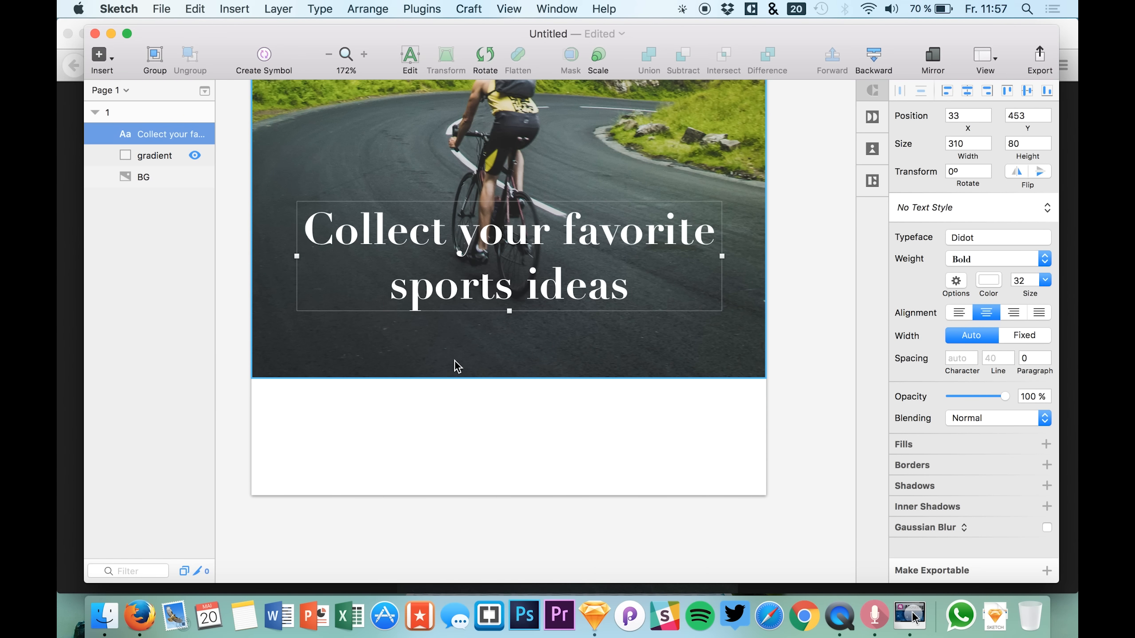
{"action": "scroll", "coordinate": [648, 310], "scroll_direction": "up", "scroll_amount": 3}
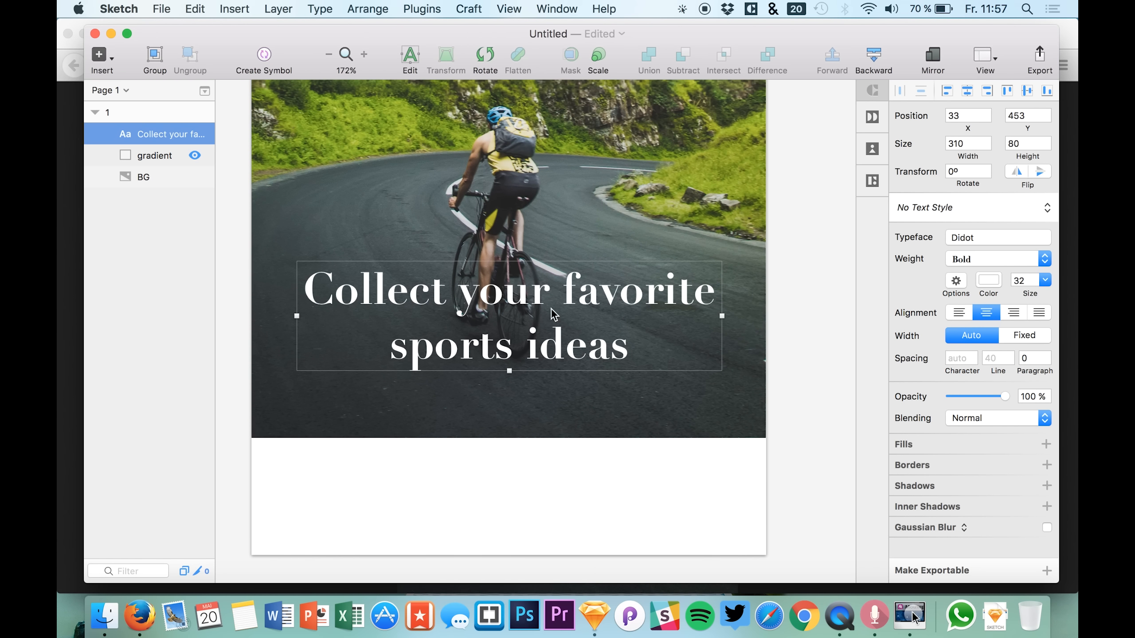
{"action": "key", "text": "o"}
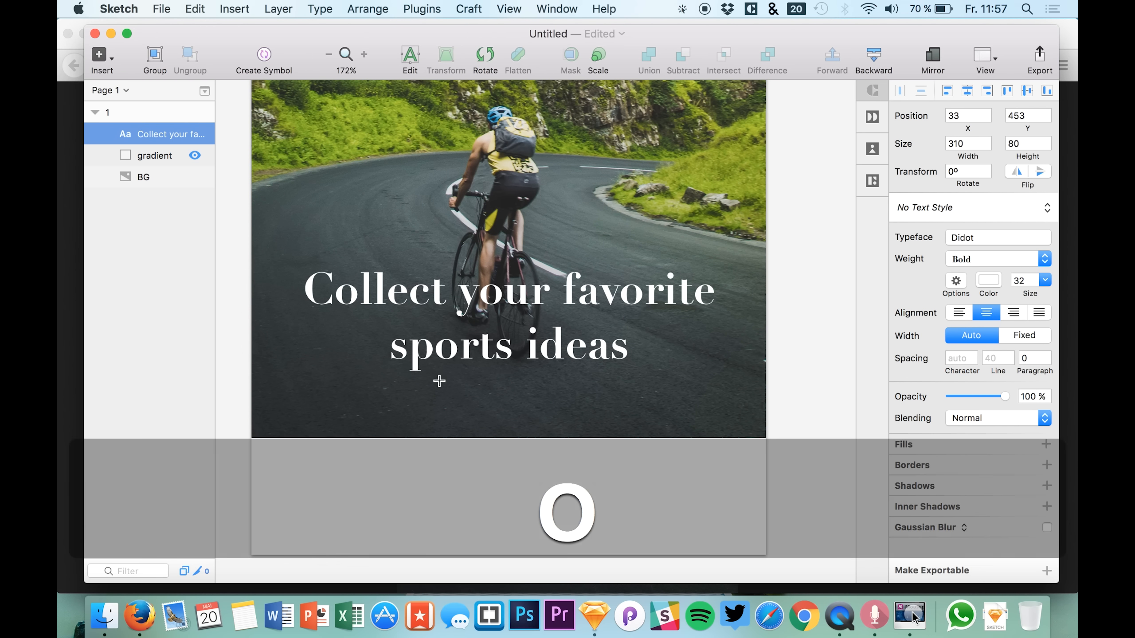
{"action": "left_click_drag", "start_coordinate": [418, 394], "coordinate": [437, 414]}
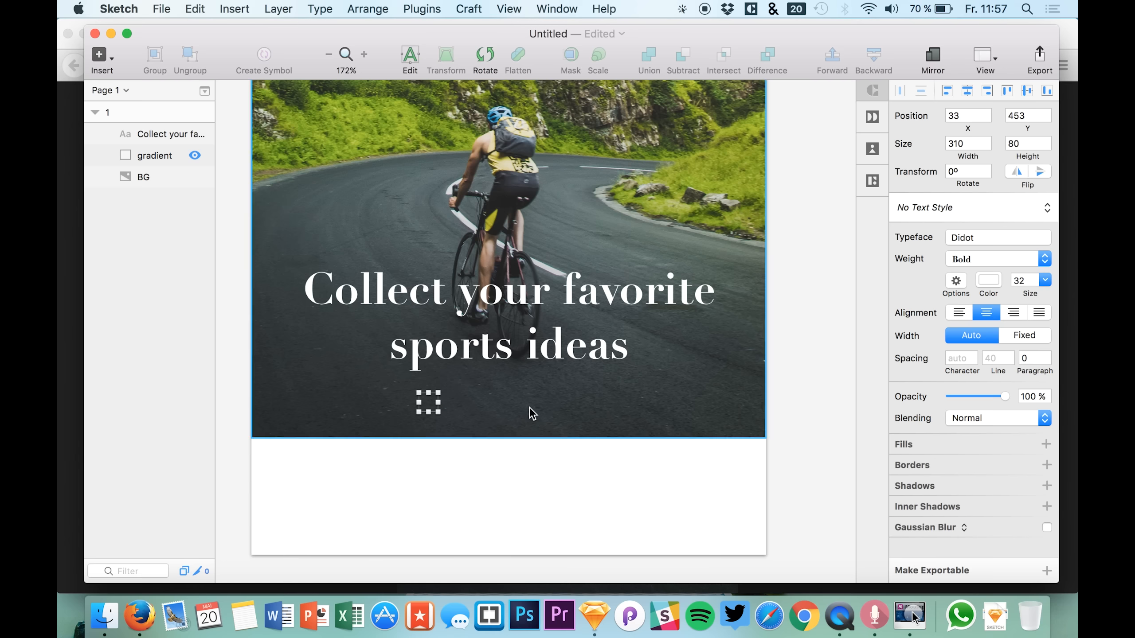
{"action": "left_click", "coordinate": [900, 372]}
{"action": "left_click", "coordinate": [923, 310]}
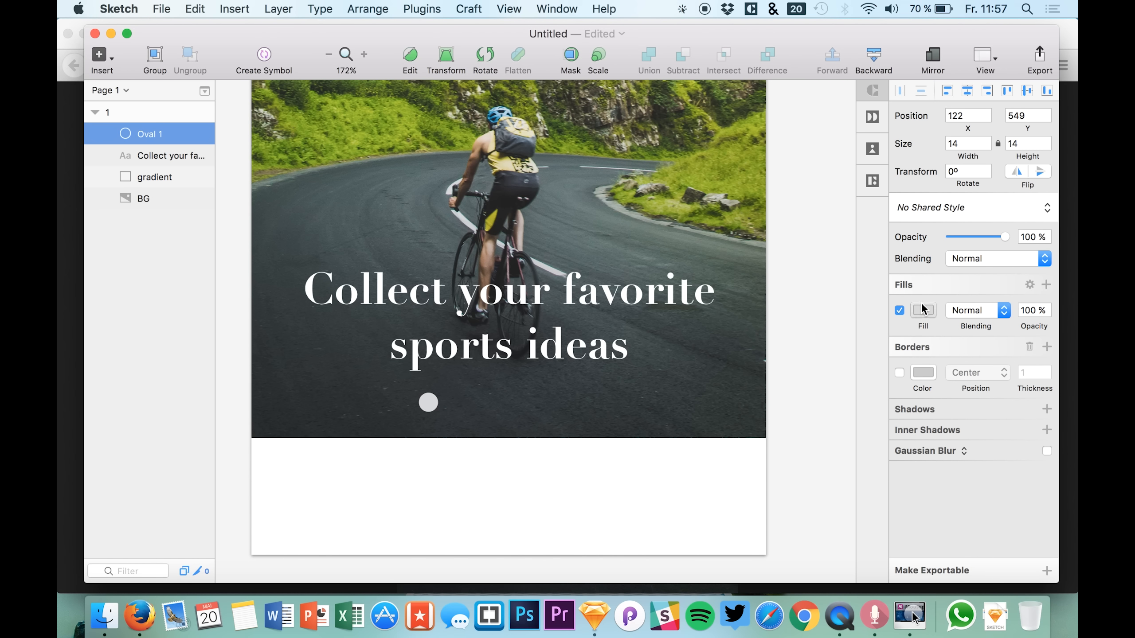
{"action": "left_click", "coordinate": [426, 404]}
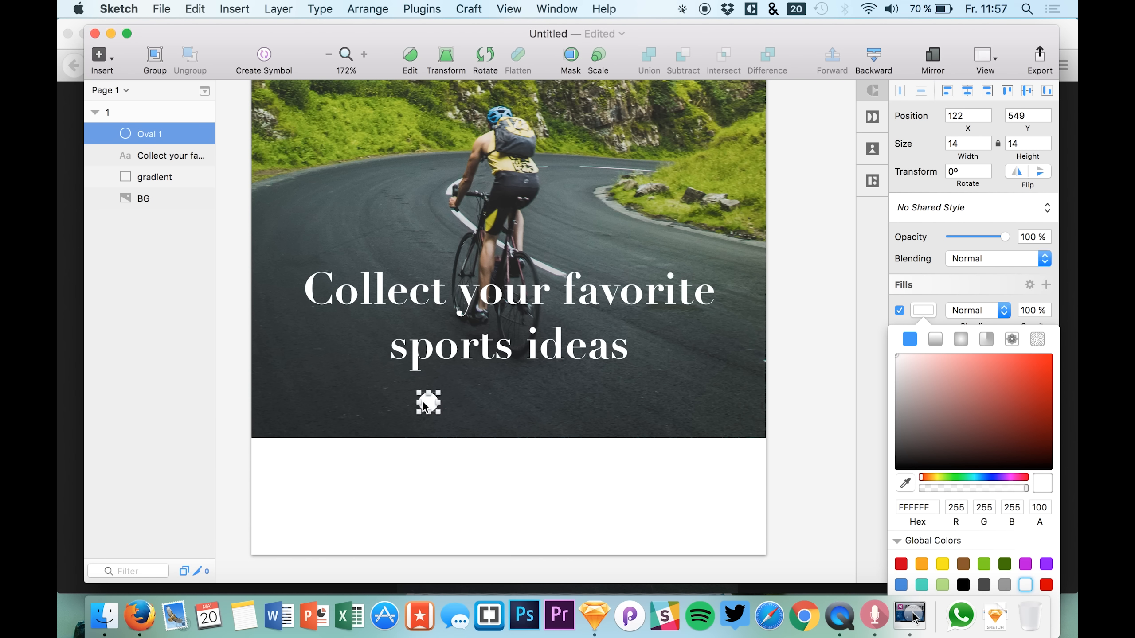
Resize the white circle to 11 × 11 px and move it right to about X 160, Y 551
{"action": "left_click", "coordinate": [975, 243]}
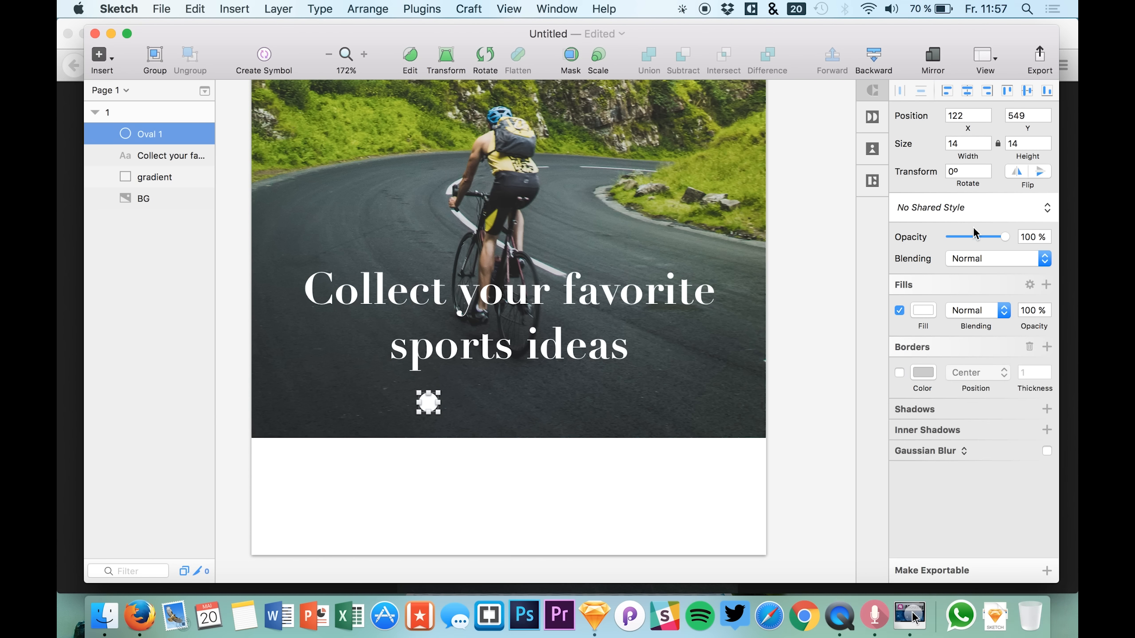
{"action": "left_click_drag", "start_coordinate": [1019, 155], "coordinate": [1016, 155]}
{"action": "left_click_drag", "start_coordinate": [423, 401], "coordinate": [475, 405]}
Duplicate the circle and place the copy 20 px to the left of the original
{"action": "key", "text": "cmd+c"}
{"action": "key", "text": "cmd+v"}
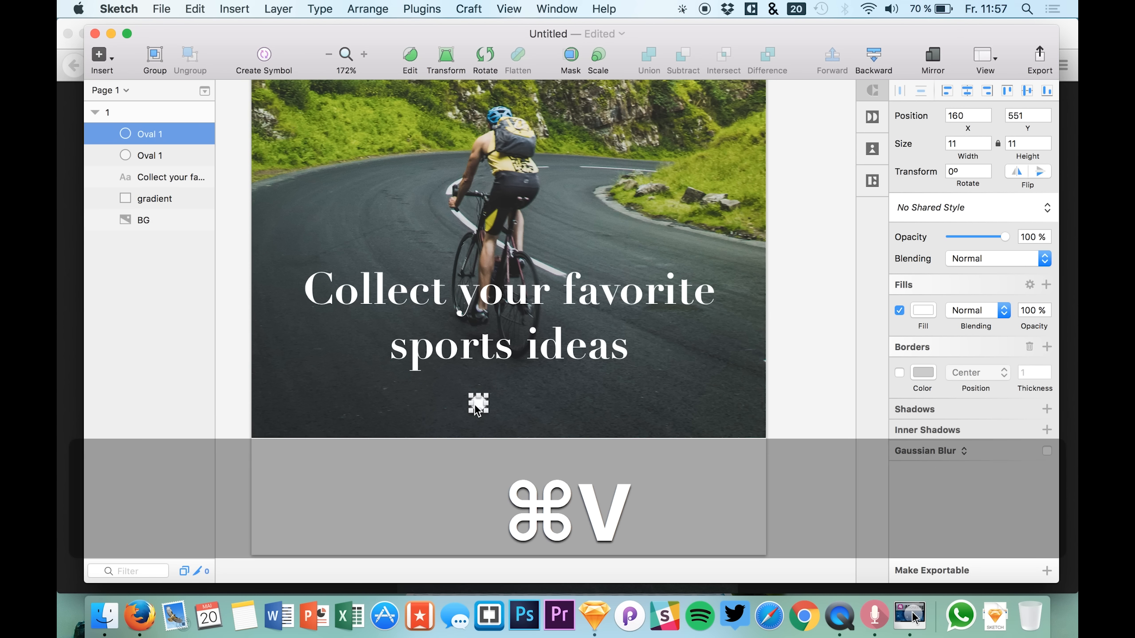
{"action": "key", "text": "shift+Left"}
{"action": "key", "text": "shift+Left"}
{"action": "key", "text": "v"}
{"action": "key", "text": "shift+Right"}
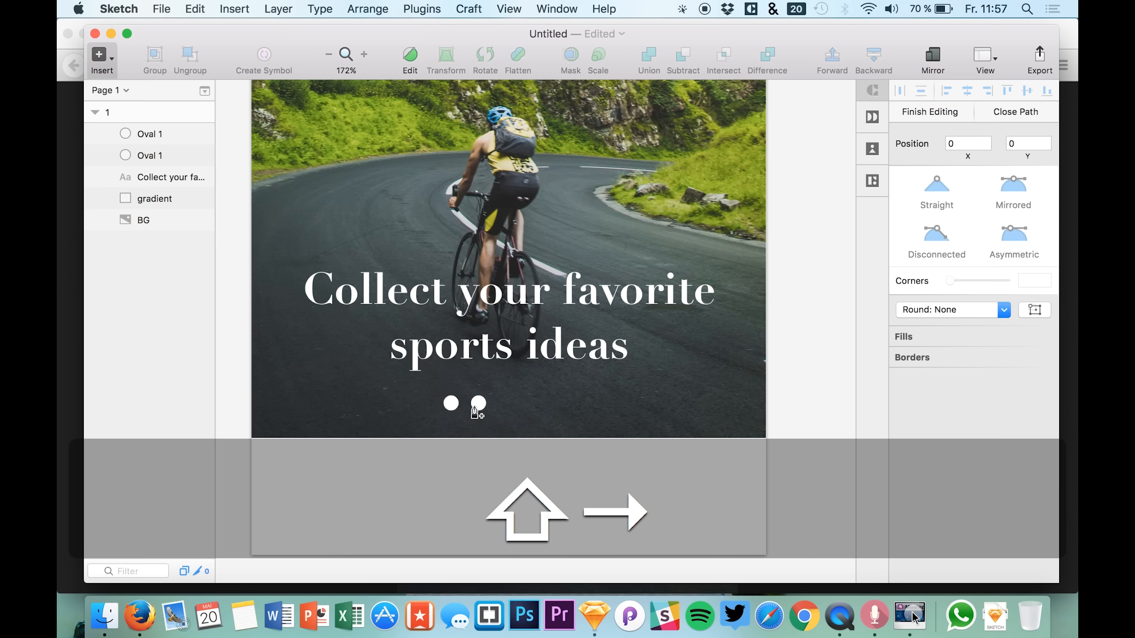
{"action": "key", "text": "Escape"}
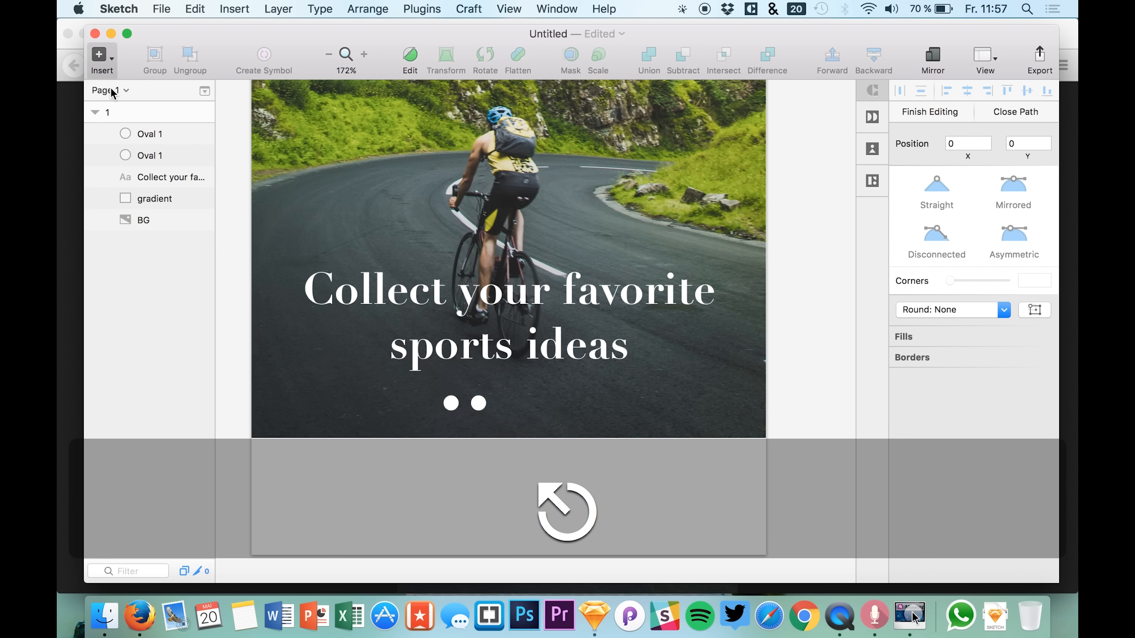
Duplicate the original circle again and place this copy 20 px to its right
{"action": "left_click", "coordinate": [137, 156]}
{"action": "key", "text": "super+c"}
{"action": "key", "text": "super+v"}
{"action": "key", "text": "shift+Right"}
{"action": "key", "text": "shift+Right"}
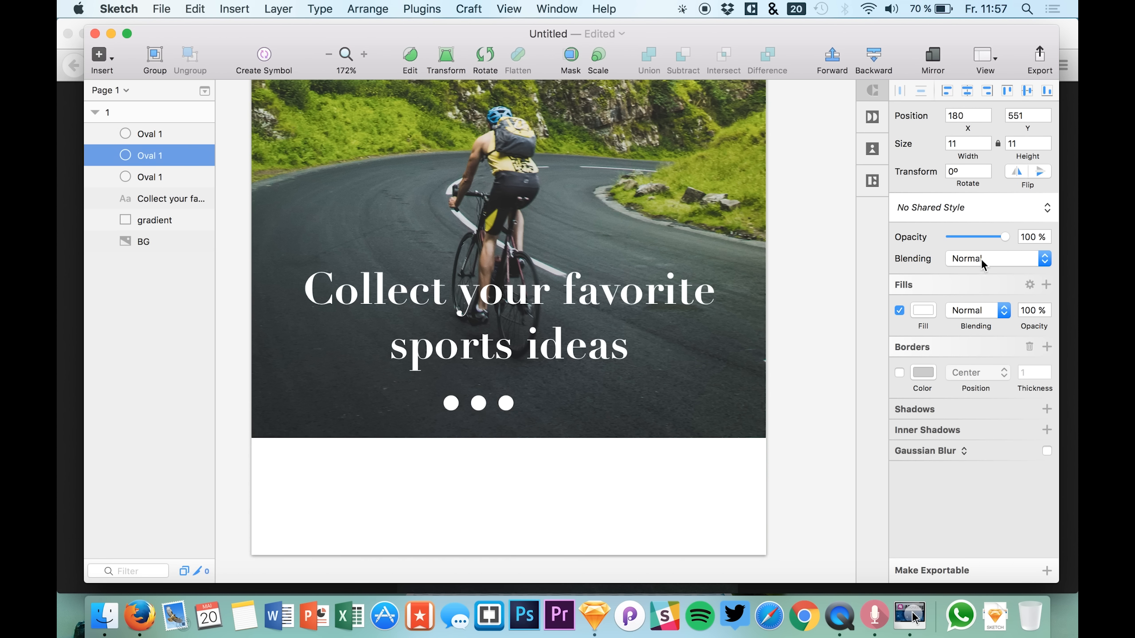
Set the layer opacity of the right and left circles to 31%, leaving the middle one solid
{"action": "left_click", "coordinate": [954, 238]}
{"action": "left_click_drag", "start_coordinate": [954, 238], "coordinate": [969, 240]}
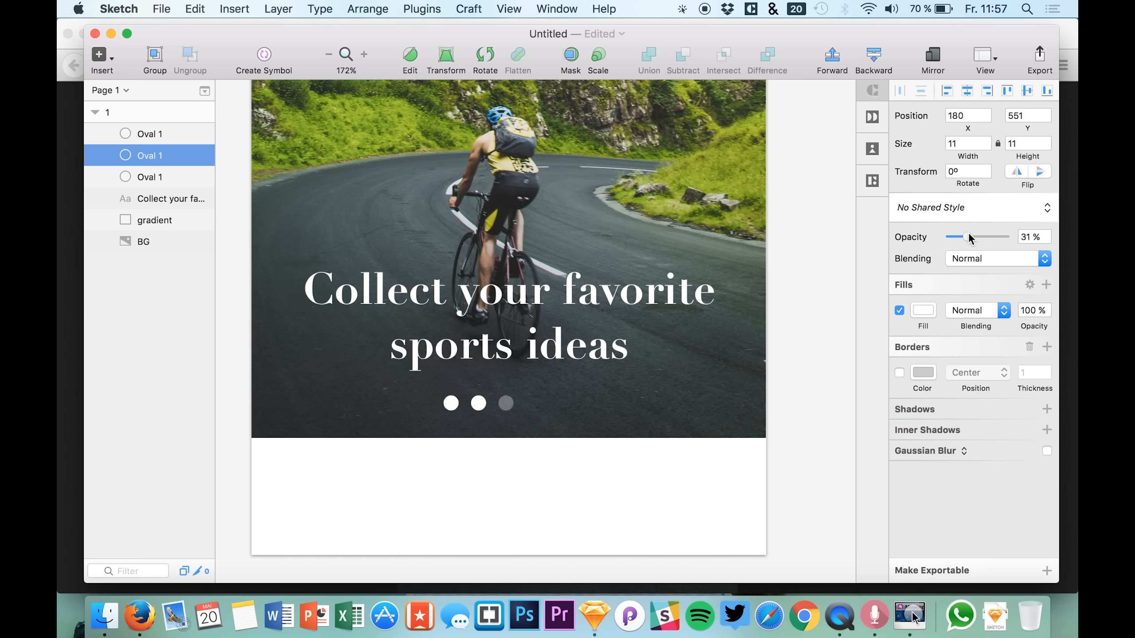
{"action": "left_click", "coordinate": [455, 406]}
{"action": "left_click", "coordinate": [1026, 237]}
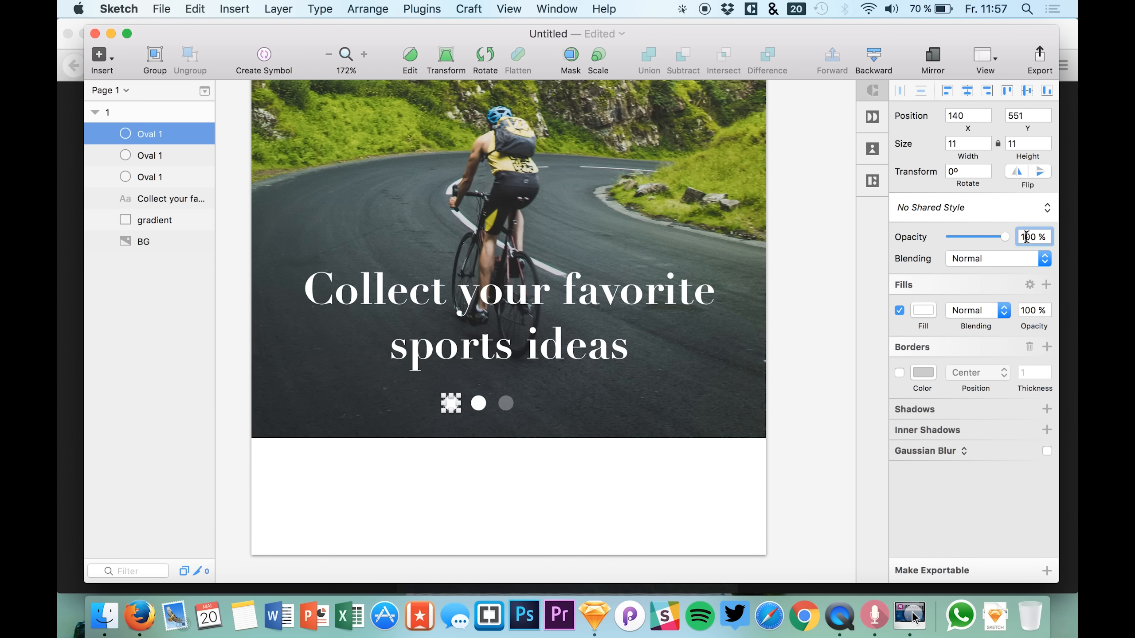
{"action": "type", "text": "31"}
{"action": "key", "text": "Return"}
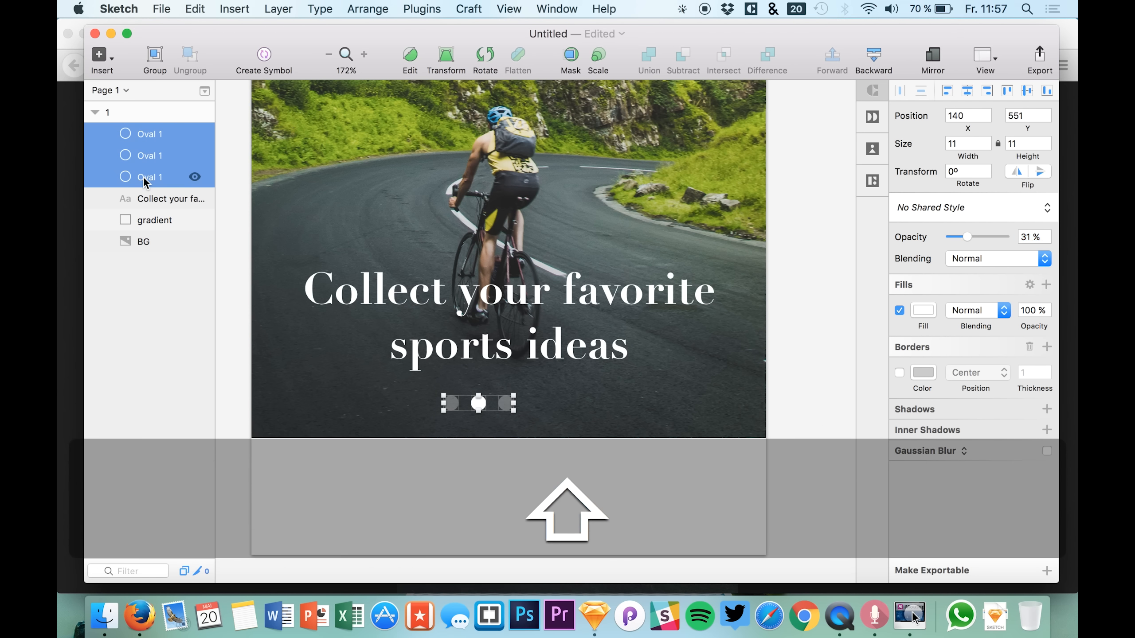
Group the three circles under the name indicators and center the group horizontally on the artboard
{"action": "left_click", "coordinate": [144, 177], "text": "shift"}
{"action": "key", "text": "cmd+g"}
{"action": "double_click", "coordinate": [140, 134]}
{"action": "type", "text": "indicators"}
{"action": "key", "text": "Return"}
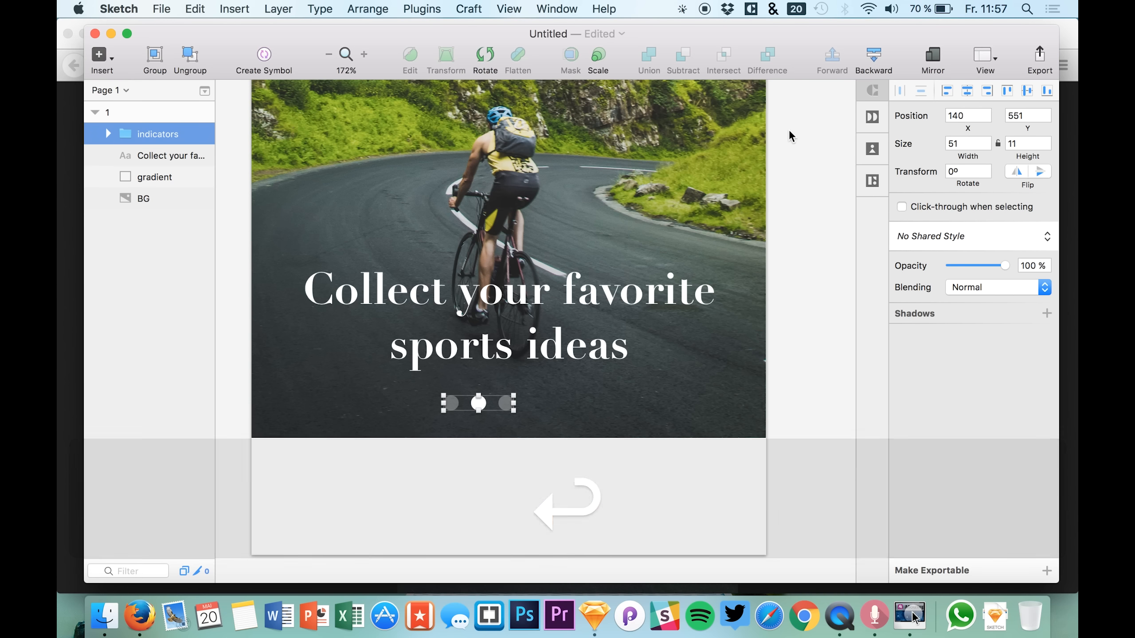
{"action": "left_click", "coordinate": [959, 90]}
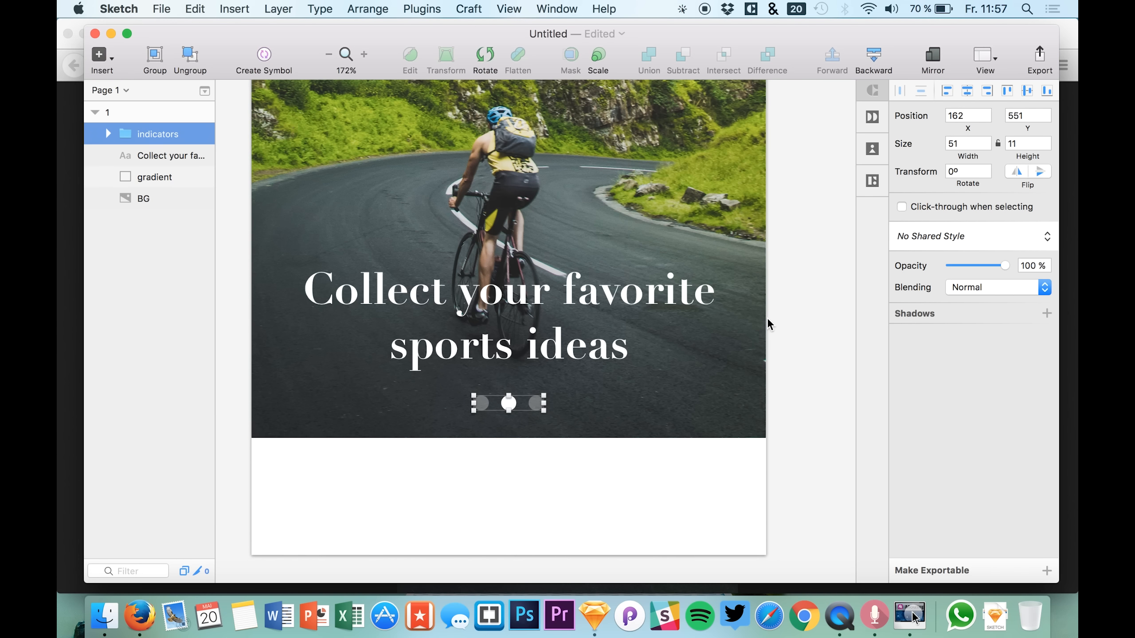
{"action": "left_click", "coordinate": [780, 316]}
Scale the indicators group proportionally to a height of 9 and center it horizontally again
{"action": "scroll", "coordinate": [688, 327], "scroll_direction": "up", "scroll_amount": 2}
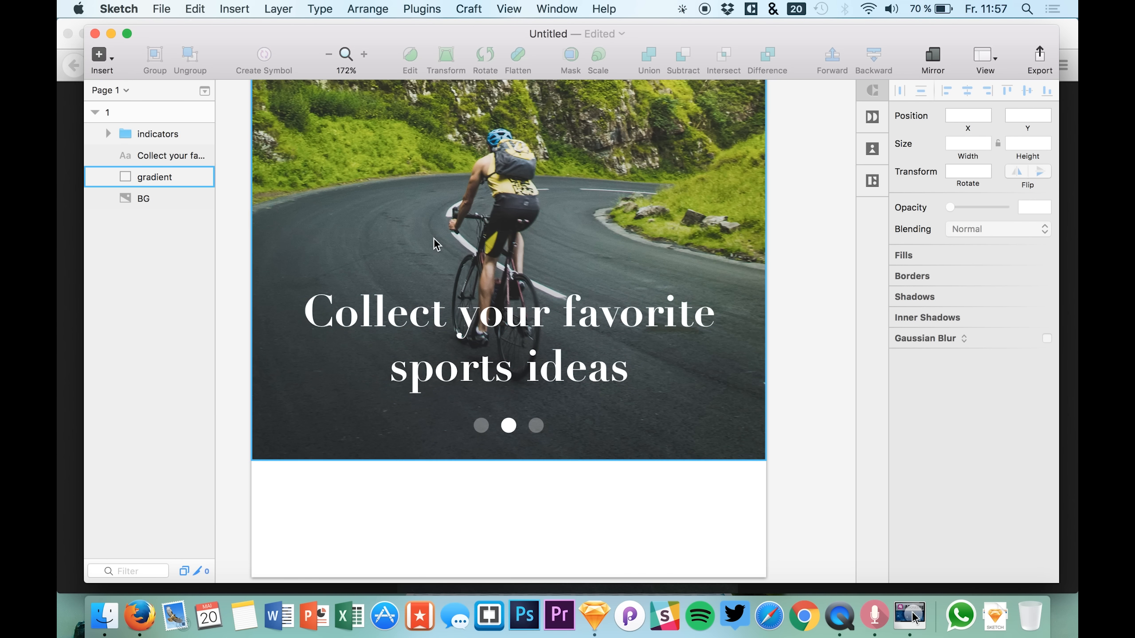
{"action": "scroll", "coordinate": [619, 283], "scroll_direction": "down", "scroll_amount": 3}
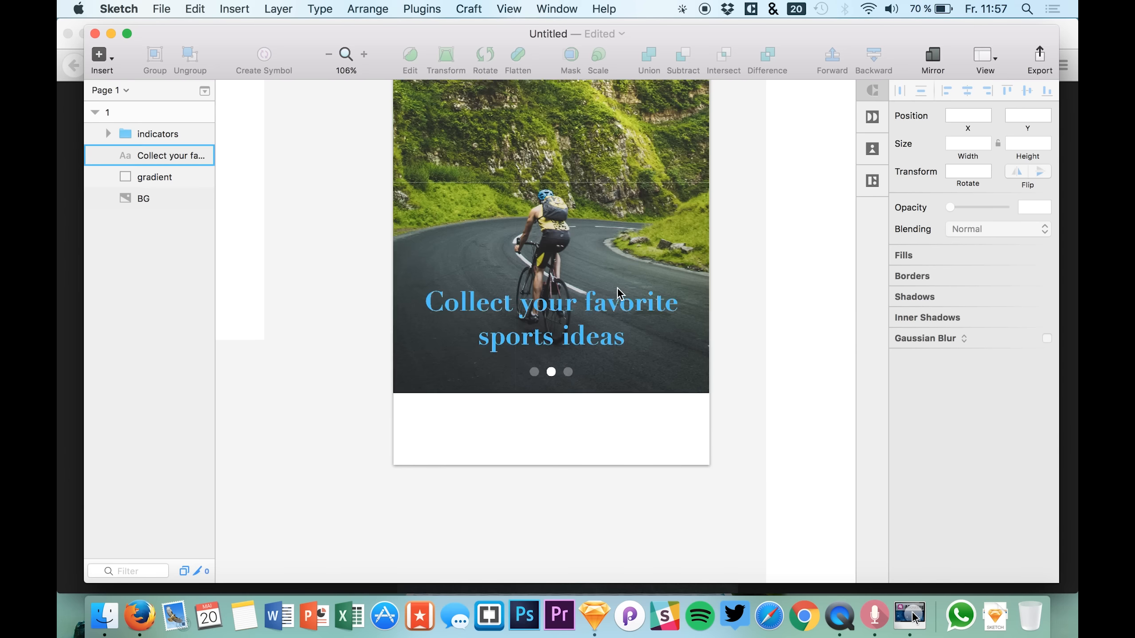
{"action": "left_click", "coordinate": [152, 177]}
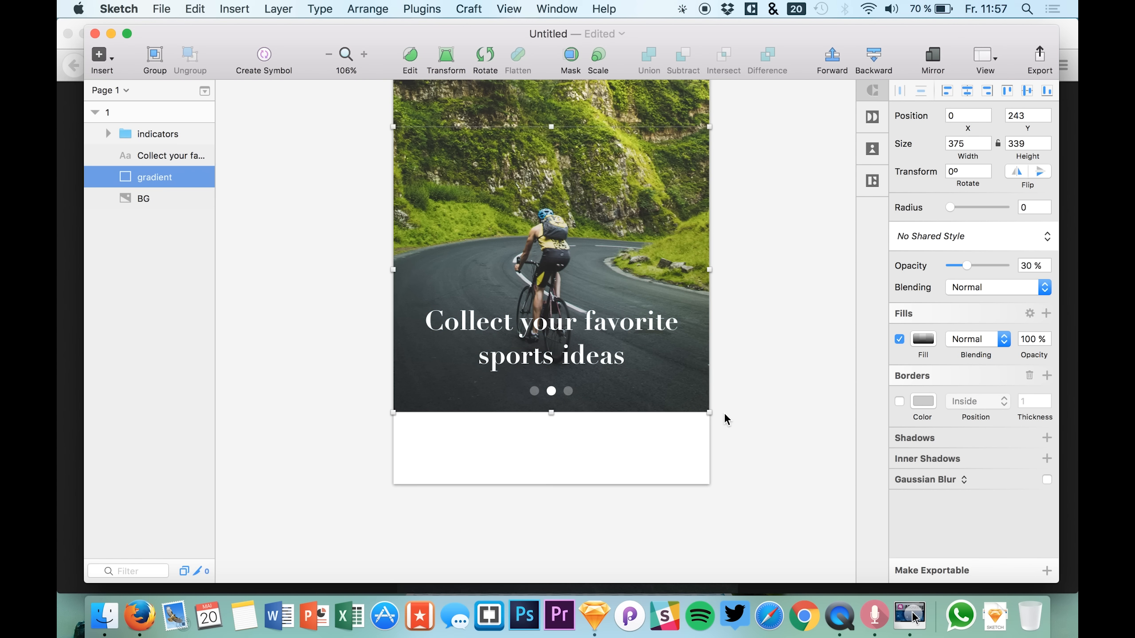
{"action": "left_click", "coordinate": [546, 391]}
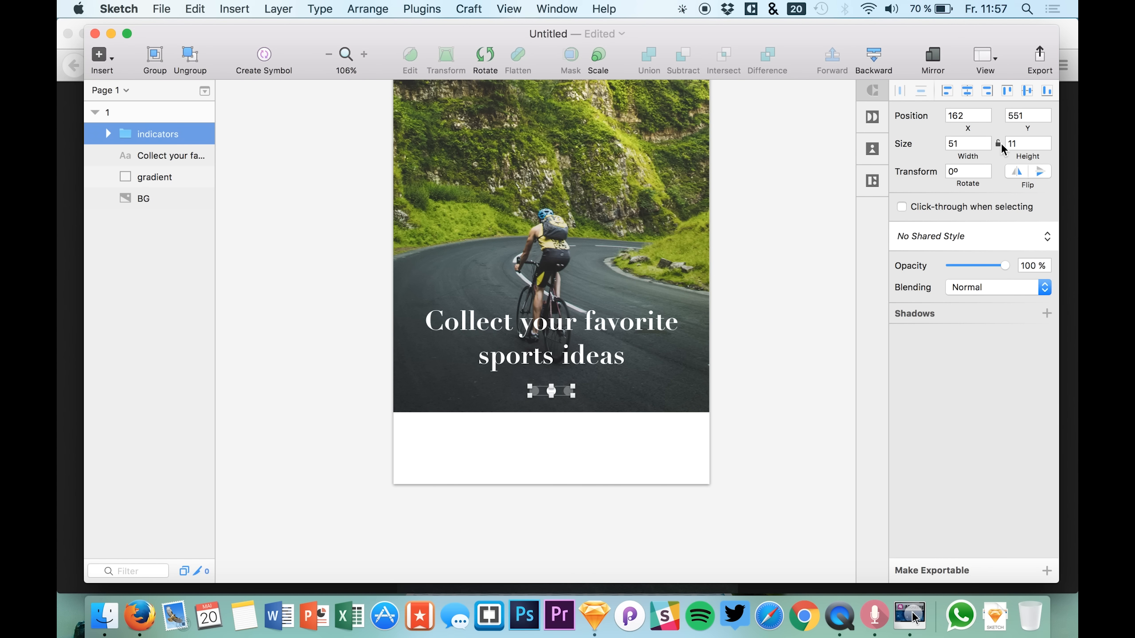
{"action": "double_click", "coordinate": [1021, 142]}
{"action": "type", "text": "9"}
{"action": "key", "text": "Return"}
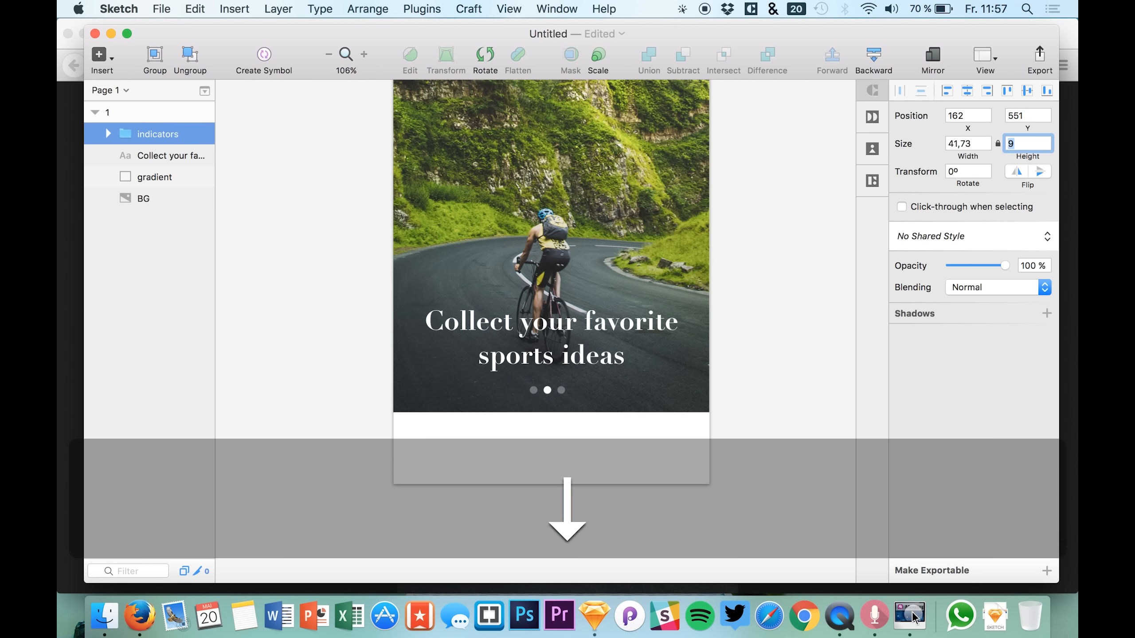
{"action": "left_click", "coordinate": [968, 92]}
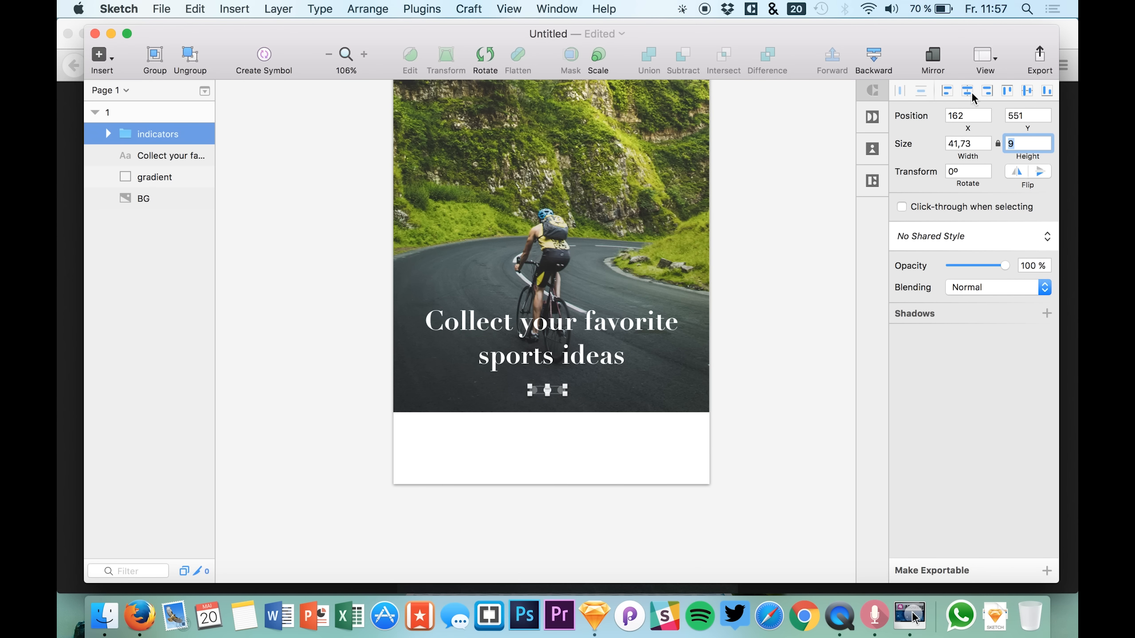
{"action": "left_click", "coordinate": [745, 296]}
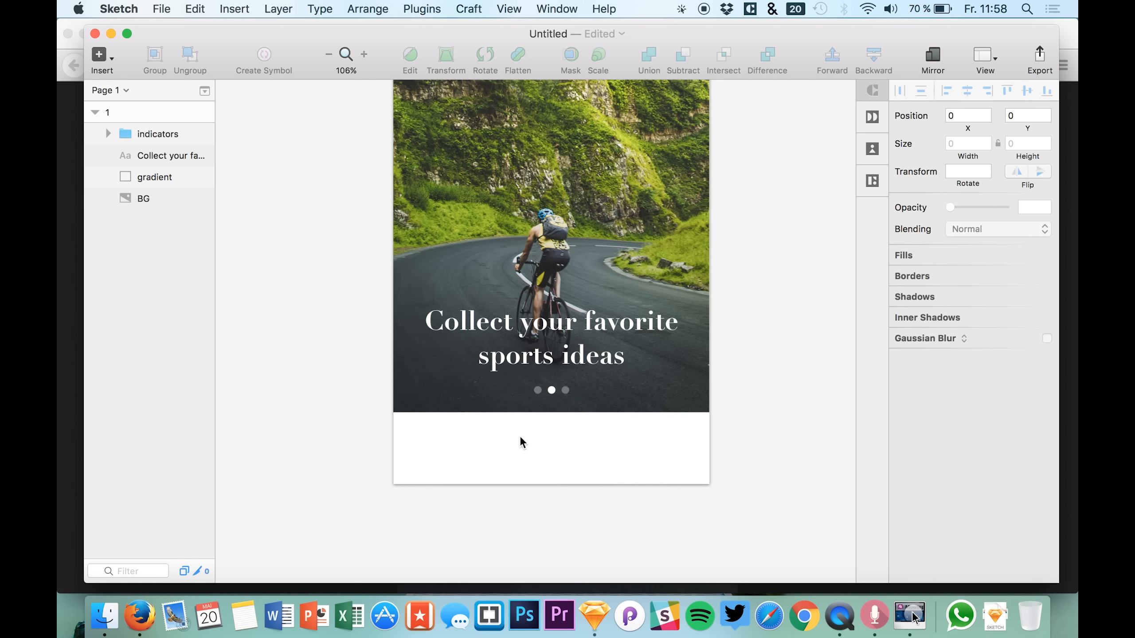
Draw a borderless rectangle about 188 × 85 px over the left half of the white area below the photo
{"action": "key", "text": "r"}
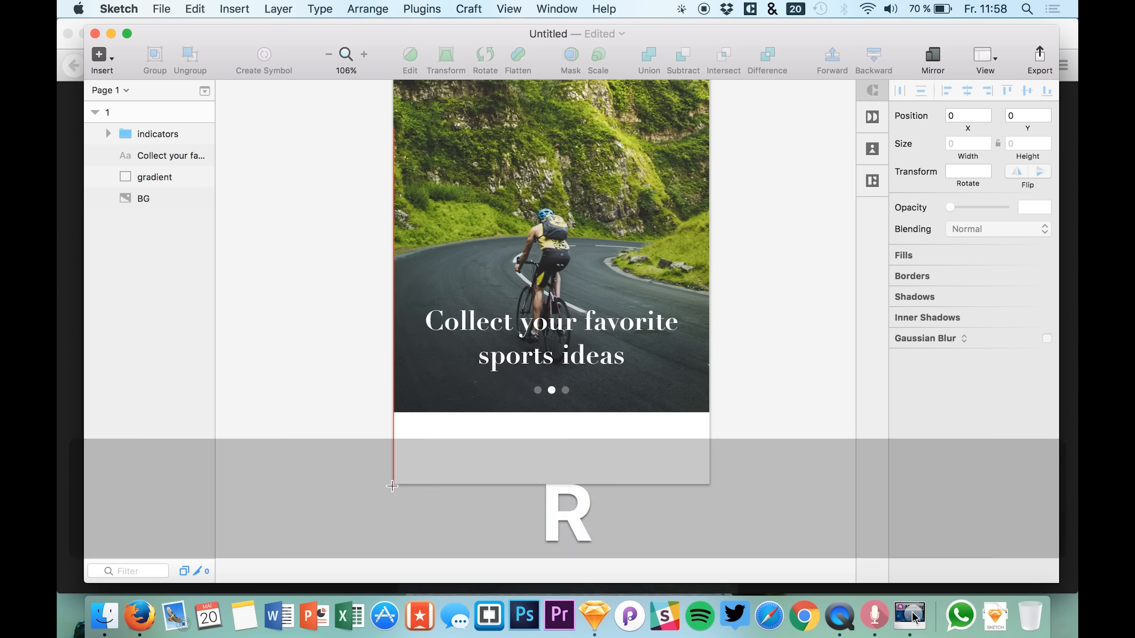
{"action": "left_click_drag", "start_coordinate": [393, 485], "coordinate": [553, 412]}
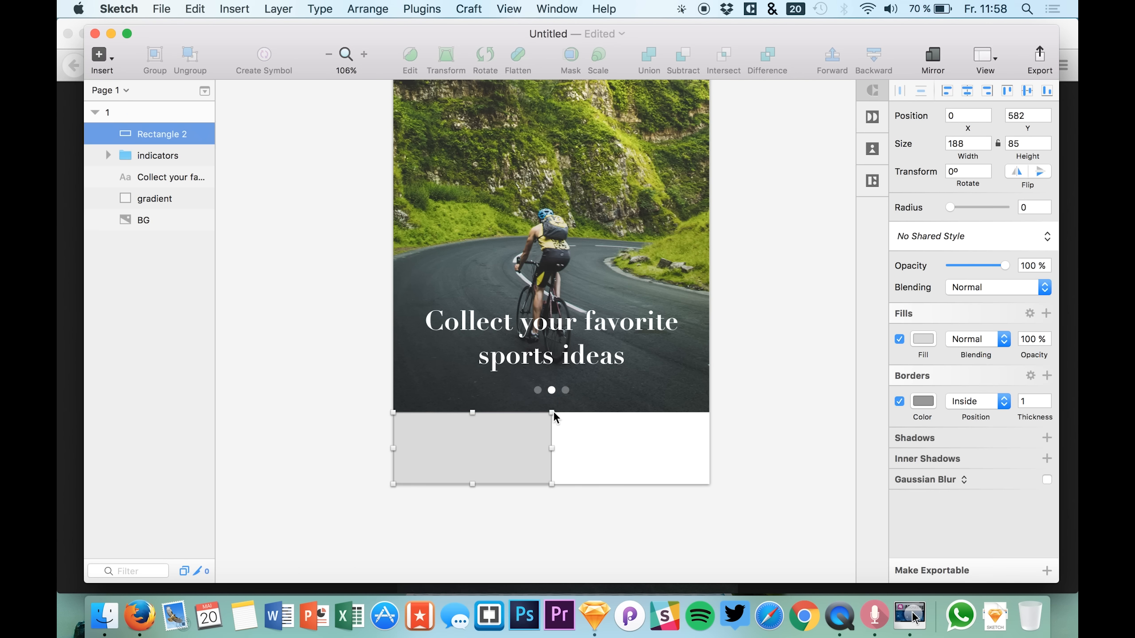
{"action": "left_click", "coordinate": [904, 401]}
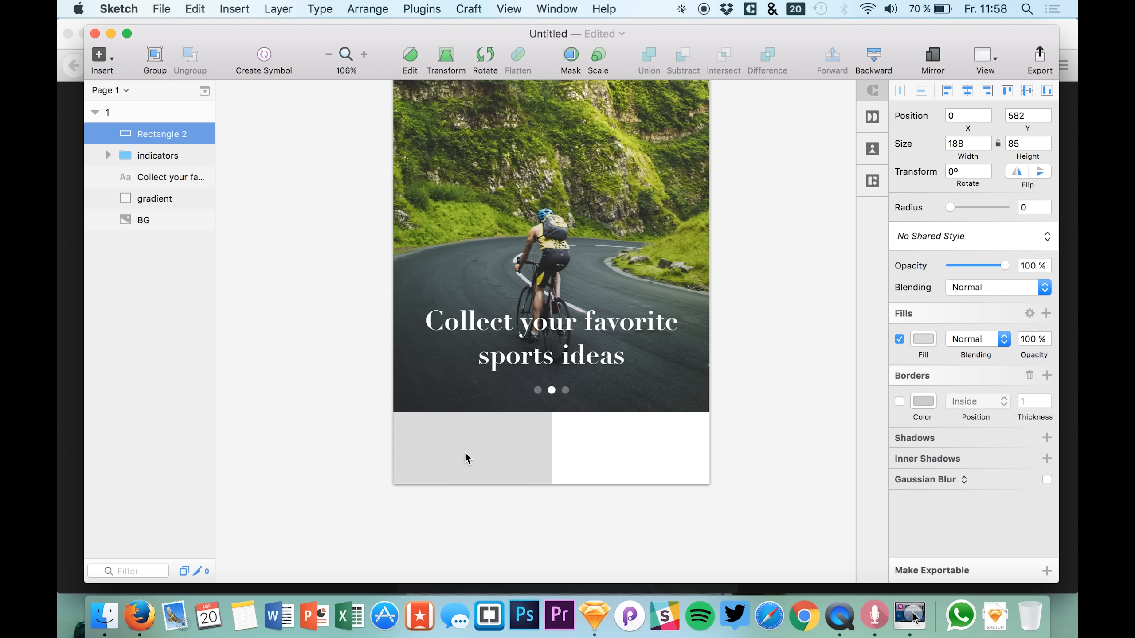
{"action": "left_click", "coordinate": [337, 447]}
Set the width of the rectangle below the photo to 375/2 and fill it with white
{"action": "left_click", "coordinate": [145, 112]}
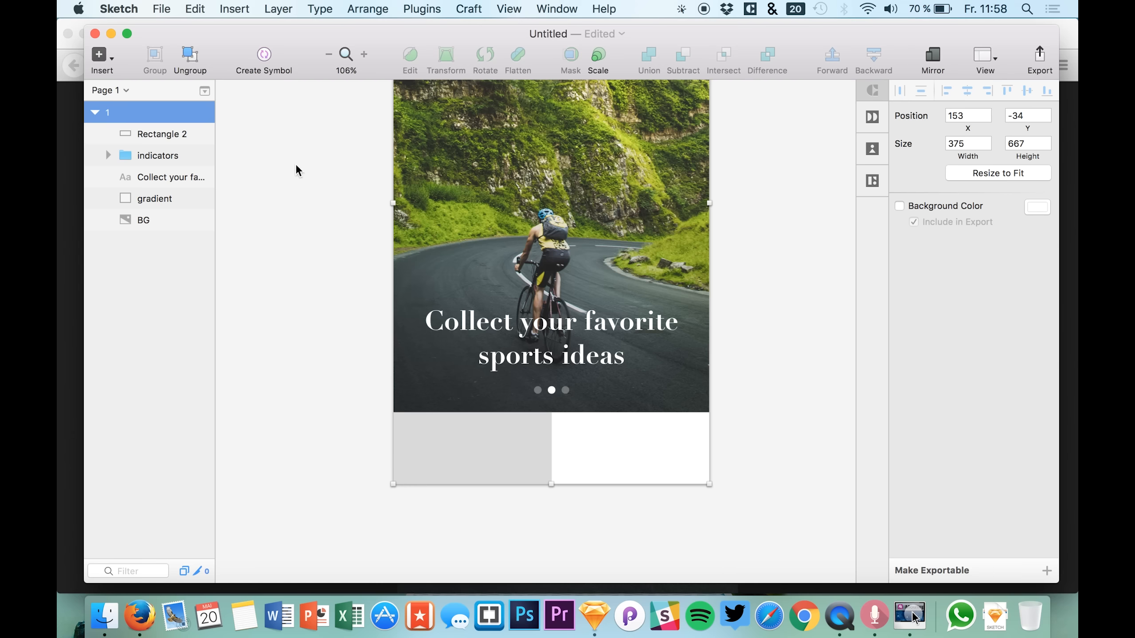
{"action": "left_click", "coordinate": [143, 135]}
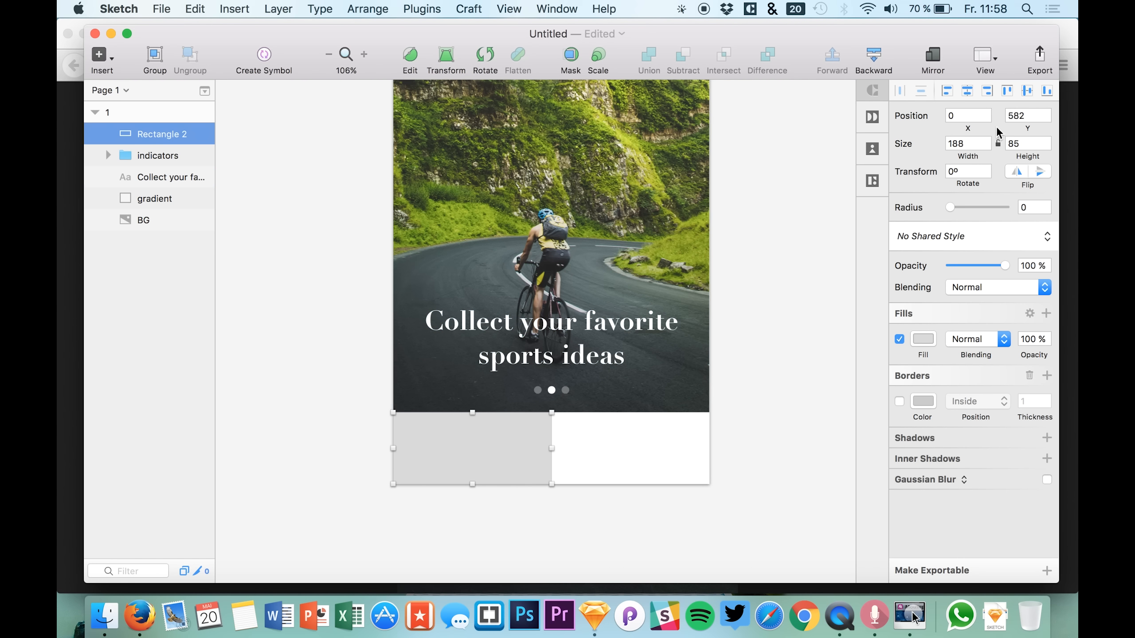
{"action": "left_click", "coordinate": [966, 142]}
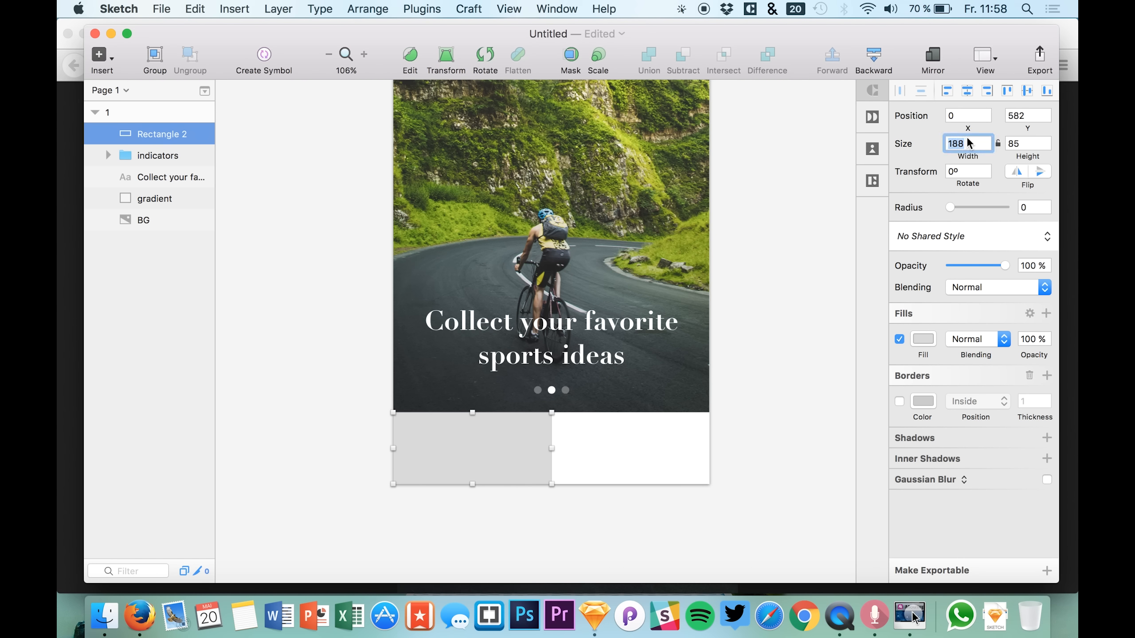
{"action": "type", "text": "375/2"}
{"action": "key", "text": "Return"}
{"action": "left_click", "coordinate": [921, 340]}
{"action": "left_click_drag", "start_coordinate": [945, 401], "coordinate": [818, 315]}
Duplicate the white rectangle and place the copy beside it over the right half of the area below the photo
{"action": "left_click", "coordinate": [152, 157]}
{"action": "left_click", "coordinate": [165, 135]}
{"action": "key", "text": "super+c"}
{"action": "key", "text": "super+v"}
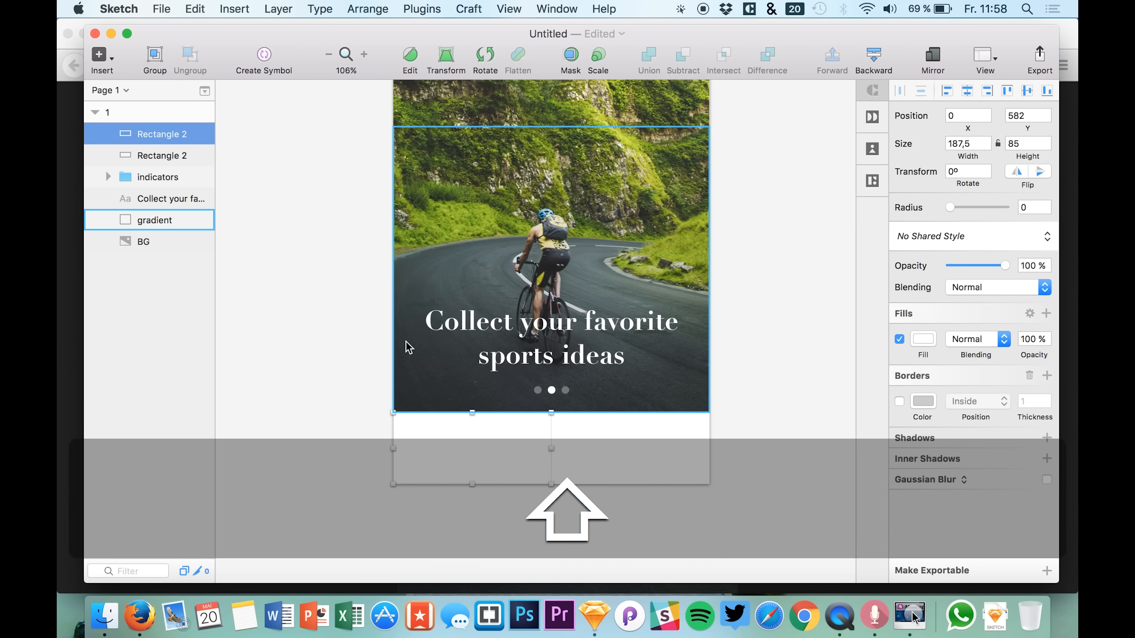
{"action": "left_click_drag", "start_coordinate": [447, 431], "coordinate": [606, 434]}
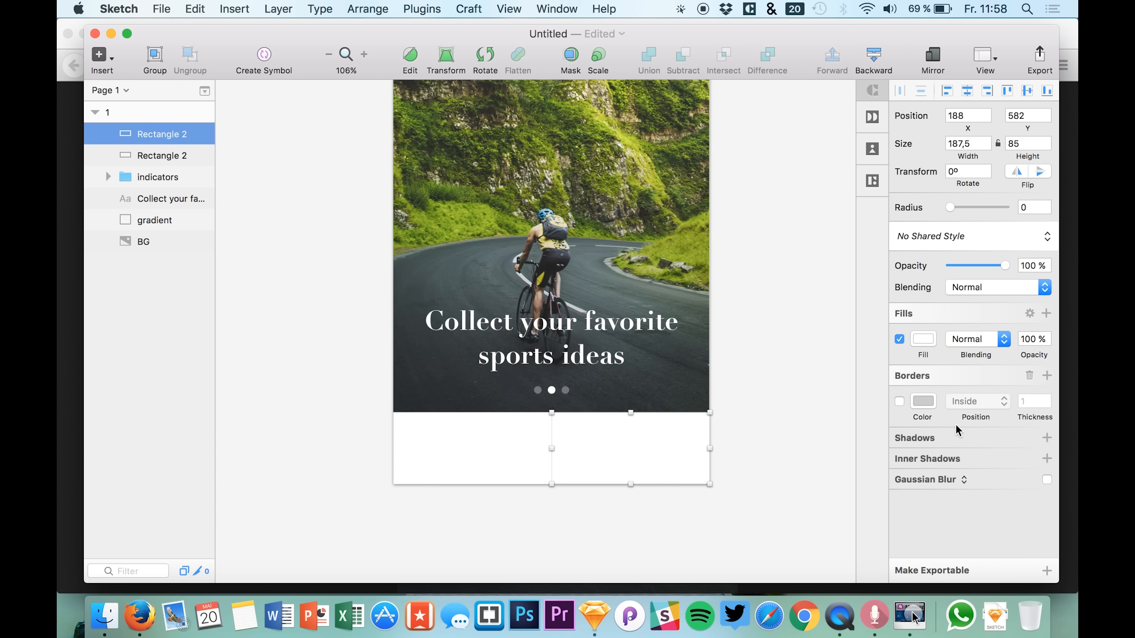
Fill the right rectangle with bright blue 3B7FED
{"action": "left_click", "coordinate": [927, 337]}
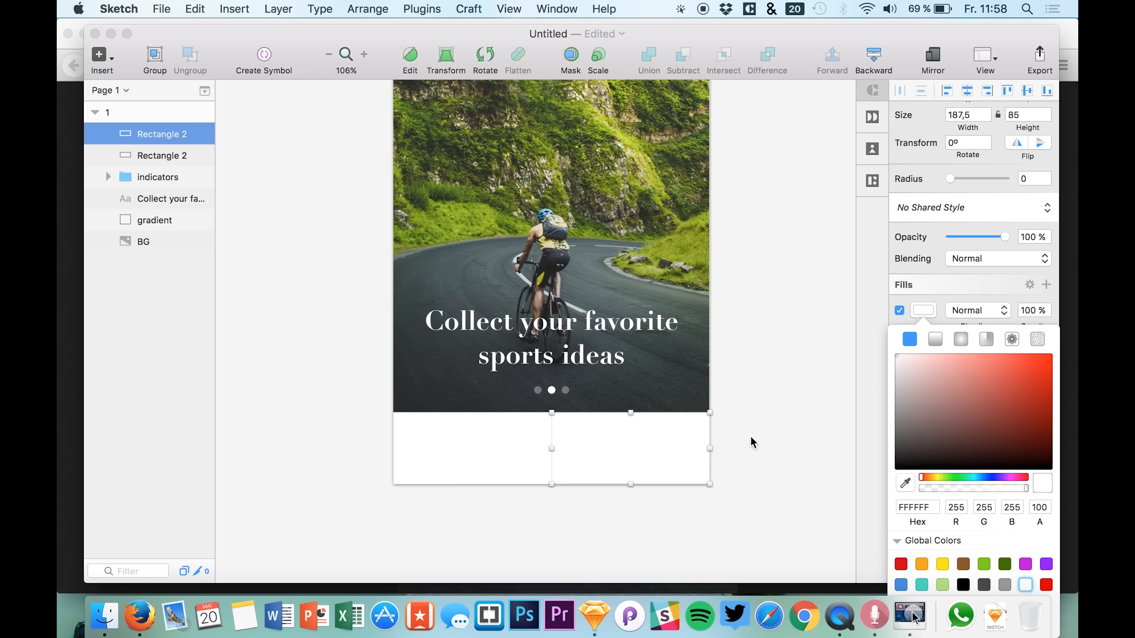
{"action": "left_click", "coordinate": [984, 477]}
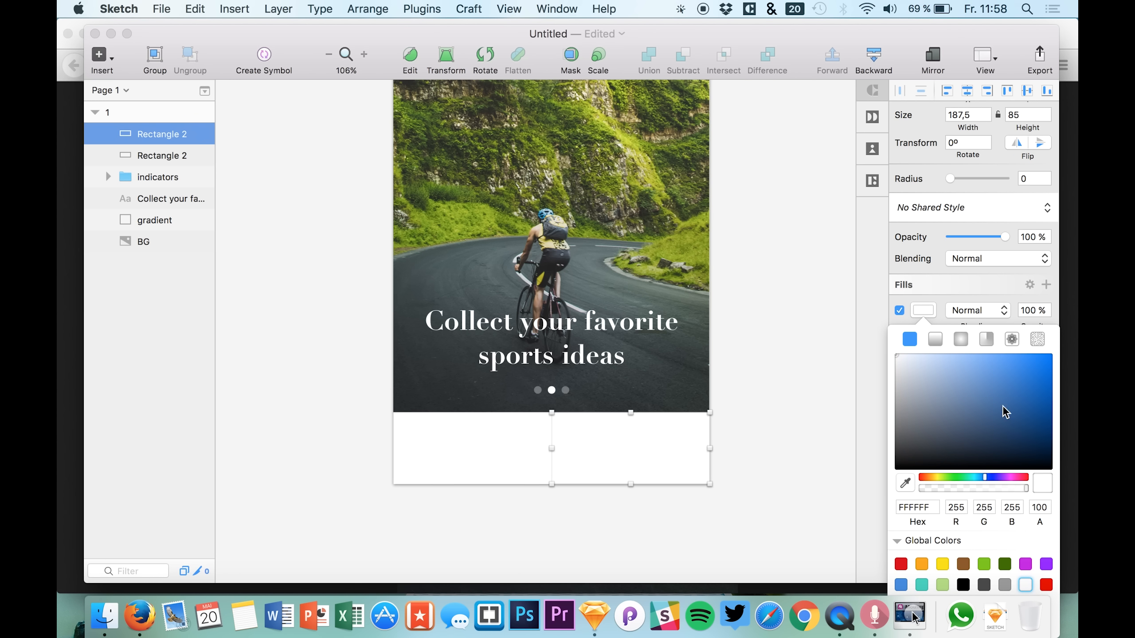
{"action": "left_click", "coordinate": [1013, 360]}
Switch to Firefox and open a new tab with the site thumbnails
{"action": "left_click", "coordinate": [138, 624]}
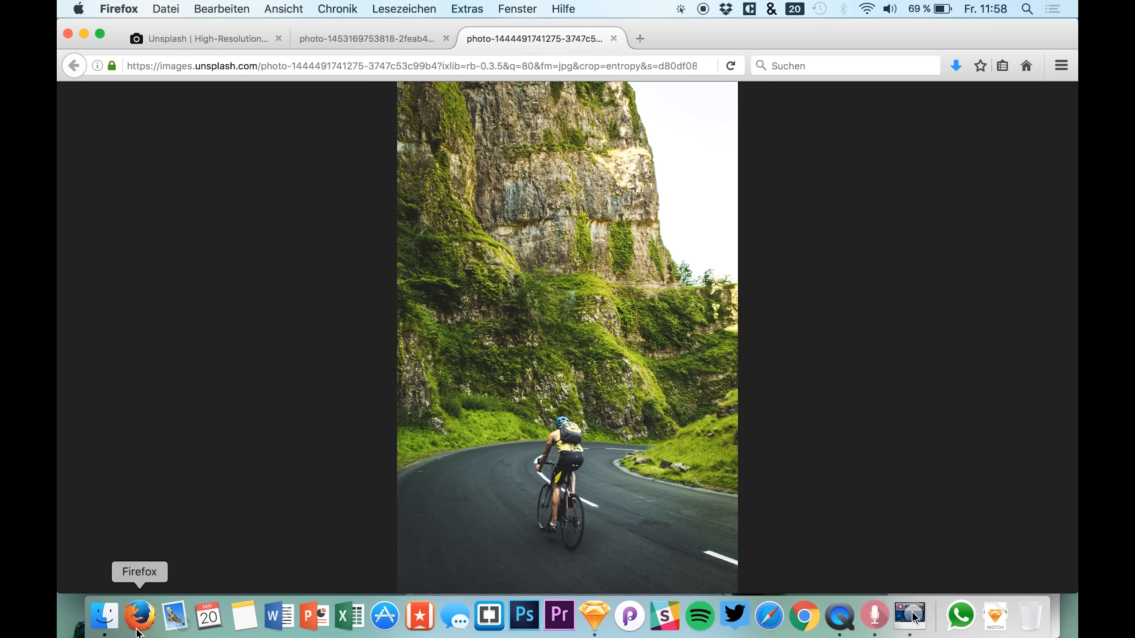
{"action": "key", "text": "super+t"}
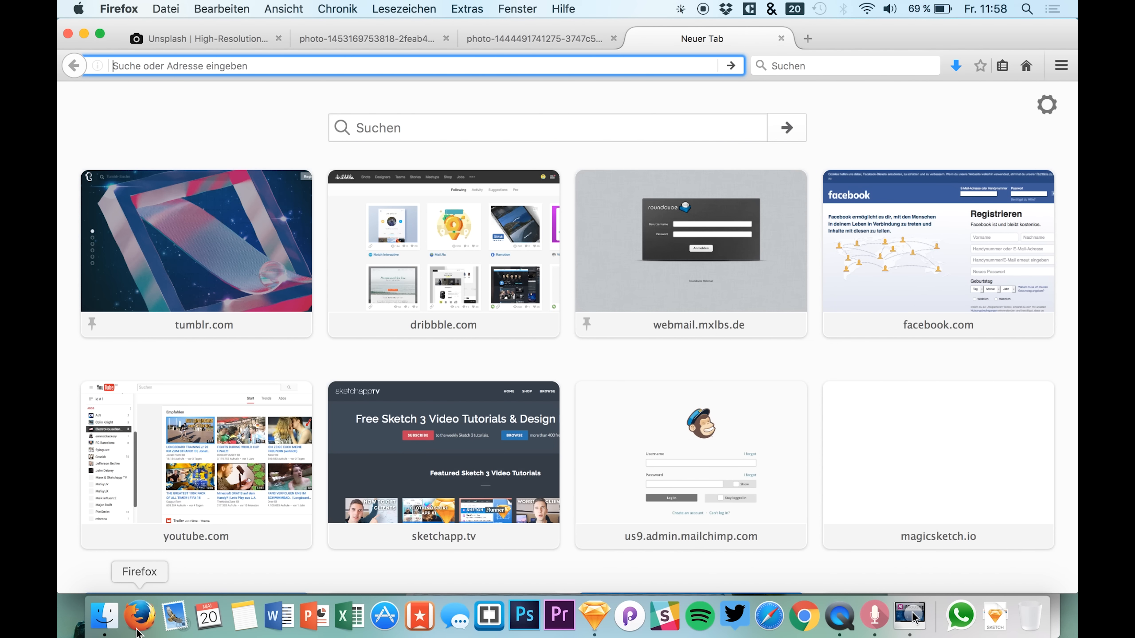
{"action": "key", "text": "Tab"}
{"action": "type", "text": "fac"}
{"action": "key", "text": "BackSpace"}
{"action": "key", "text": "BackSpace"}
{"action": "key", "text": "BackSpace"}
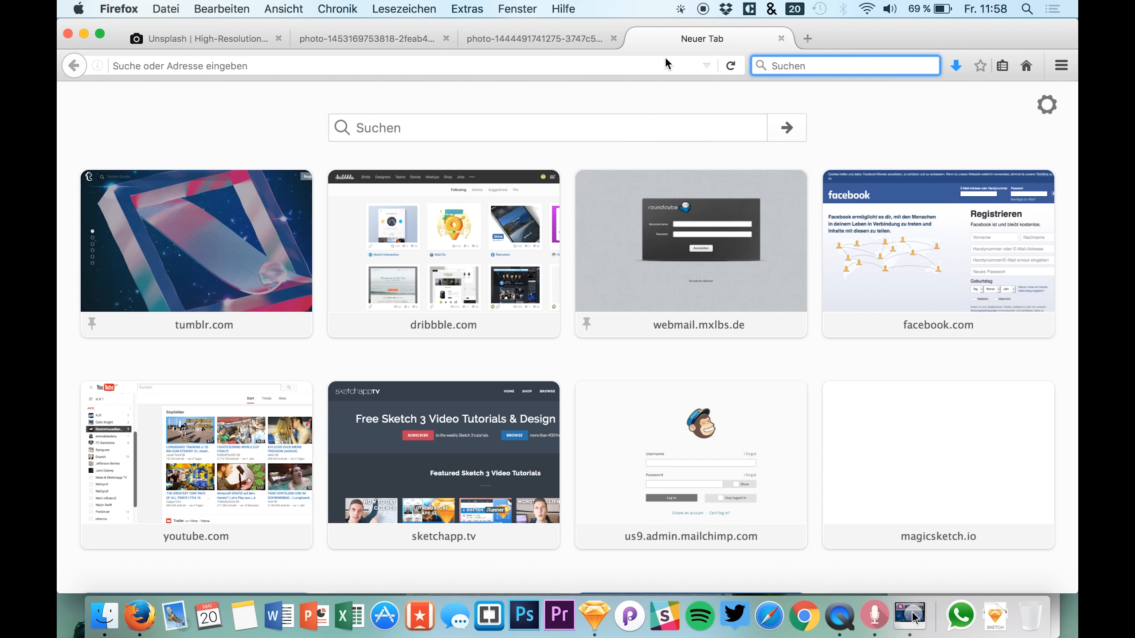
{"action": "key", "text": "F4"}
{"action": "left_click", "coordinate": [442, 290]}
Sample the blue #3B5998 from the header of the facebook.com thumbnail with the screen color picker
{"action": "left_click", "coordinate": [682, 9]}
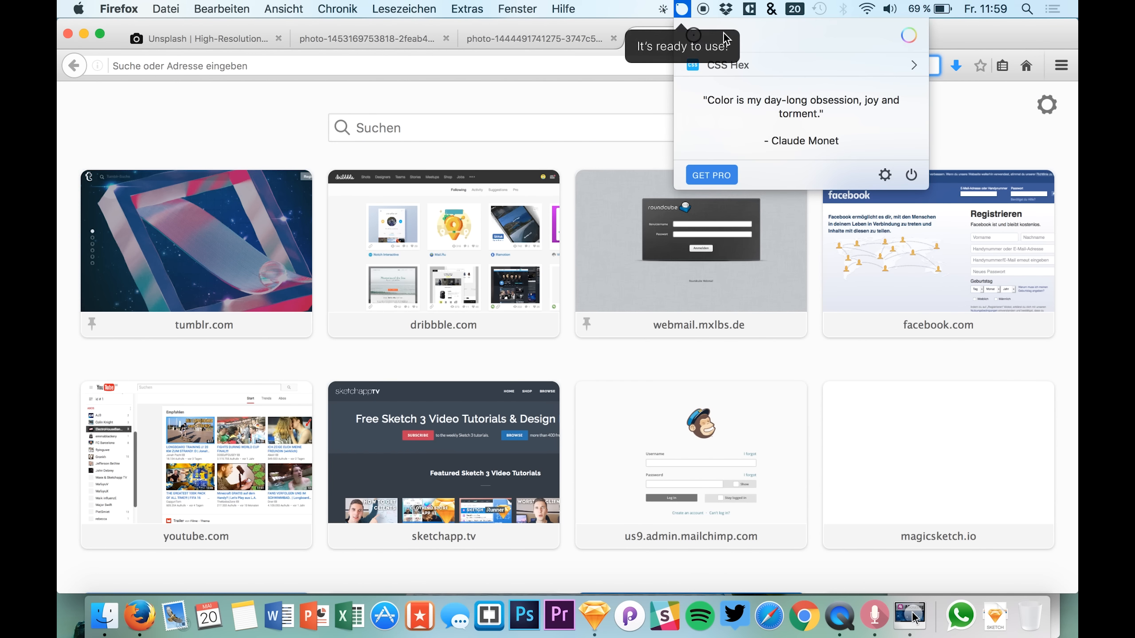
{"action": "left_click", "coordinate": [682, 13]}
{"action": "left_click", "coordinate": [682, 12]}
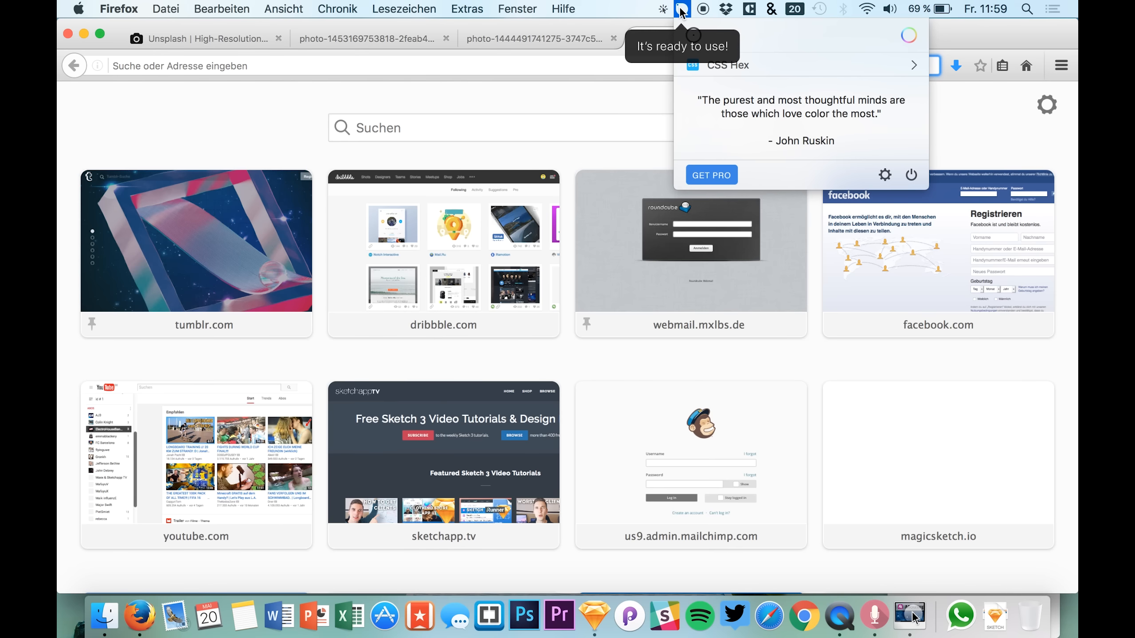
{"action": "left_click", "coordinate": [663, 61]}
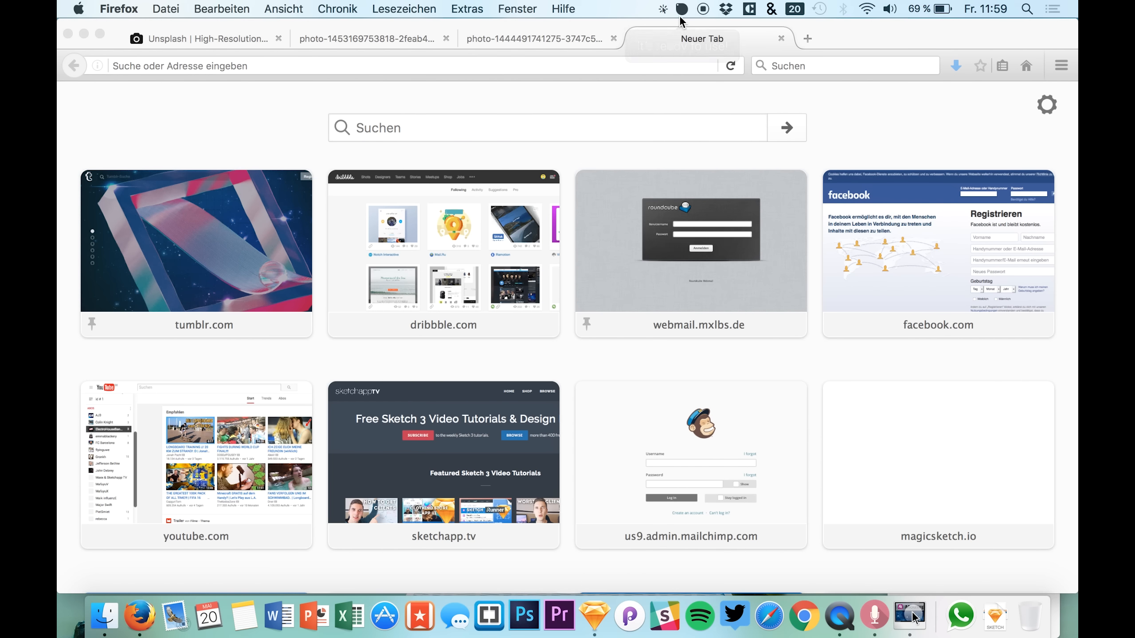
{"action": "left_click", "coordinate": [682, 9]}
{"action": "left_click", "coordinate": [692, 39]}
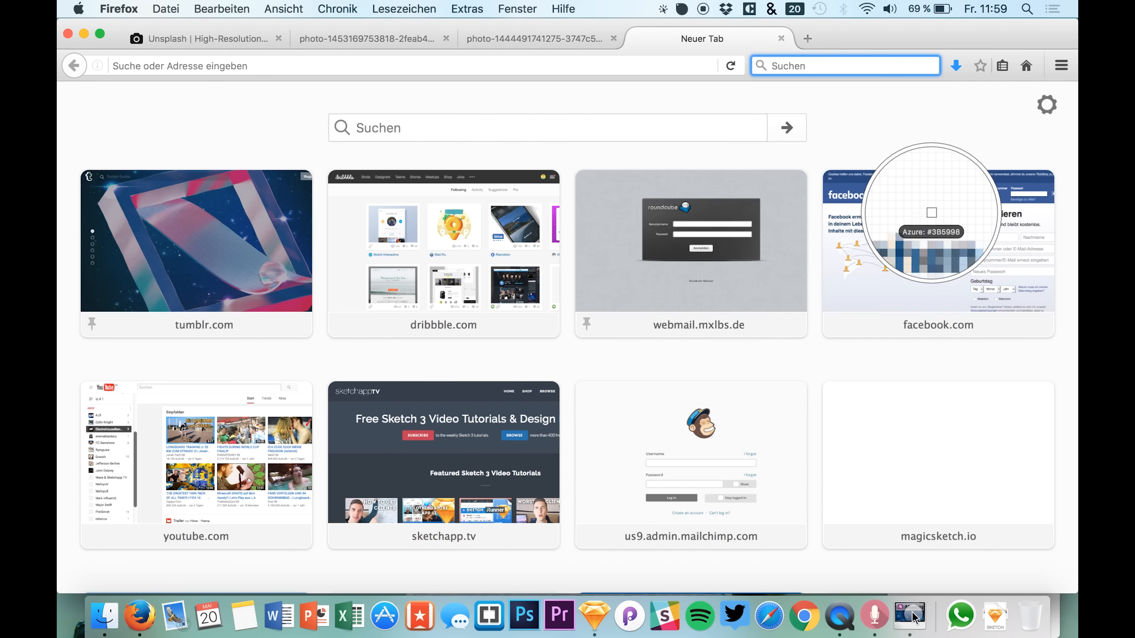
{"action": "left_click", "coordinate": [894, 193]}
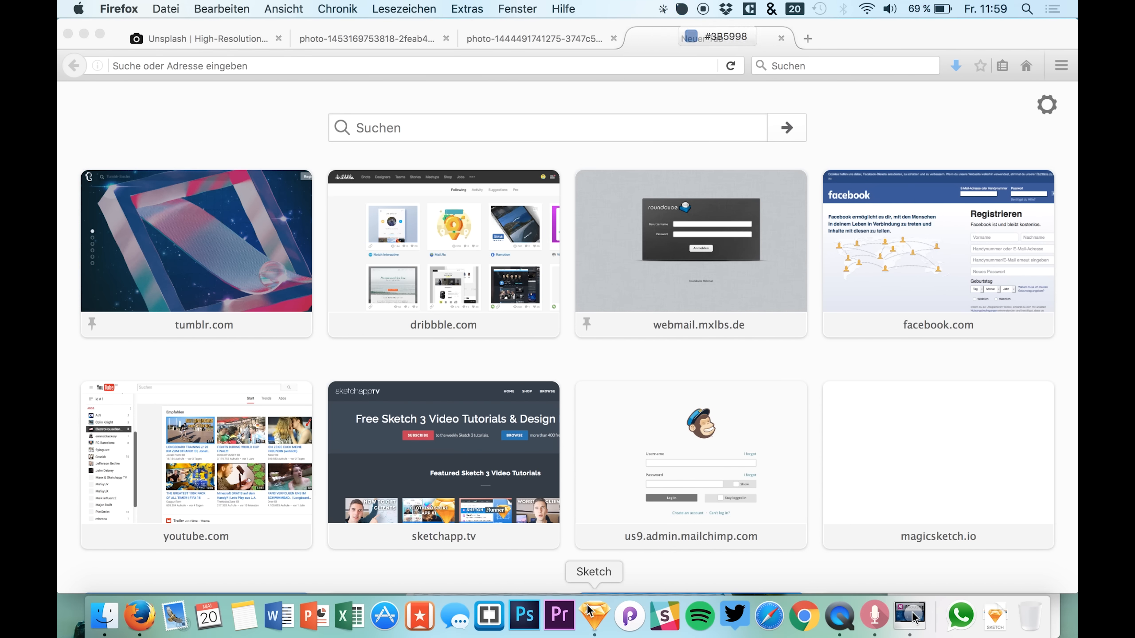
Switch back to Sketch and fill the right rectangle with the sampled blue #3B5998
{"action": "left_click", "coordinate": [594, 616]}
{"action": "left_click", "coordinate": [918, 506]}
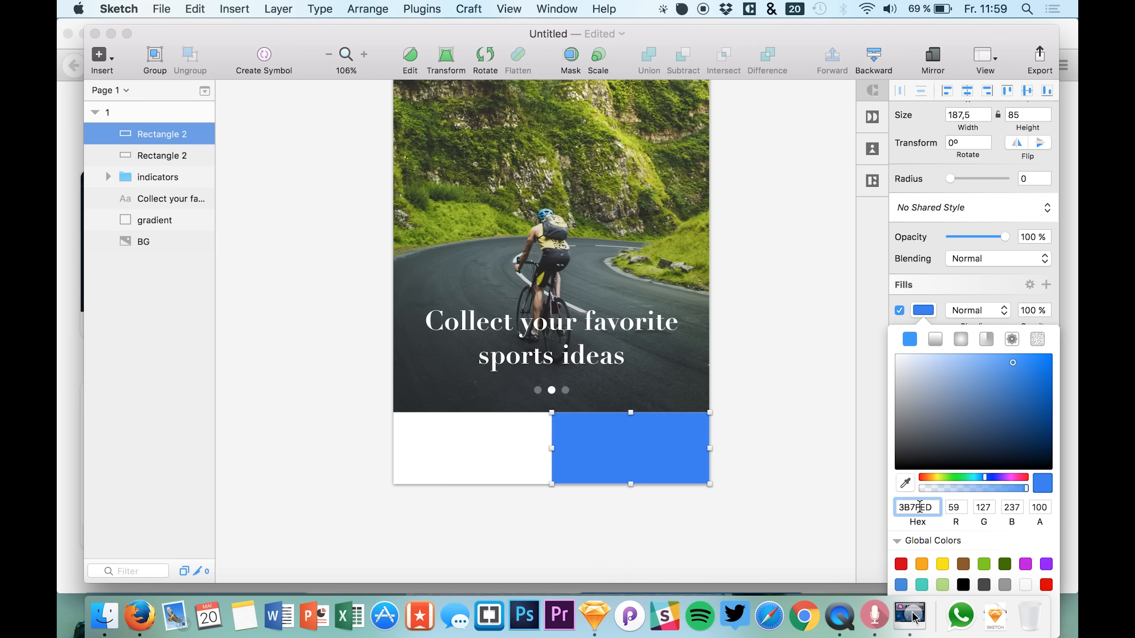
{"action": "key", "text": "super+v"}
{"action": "key", "text": "Return"}
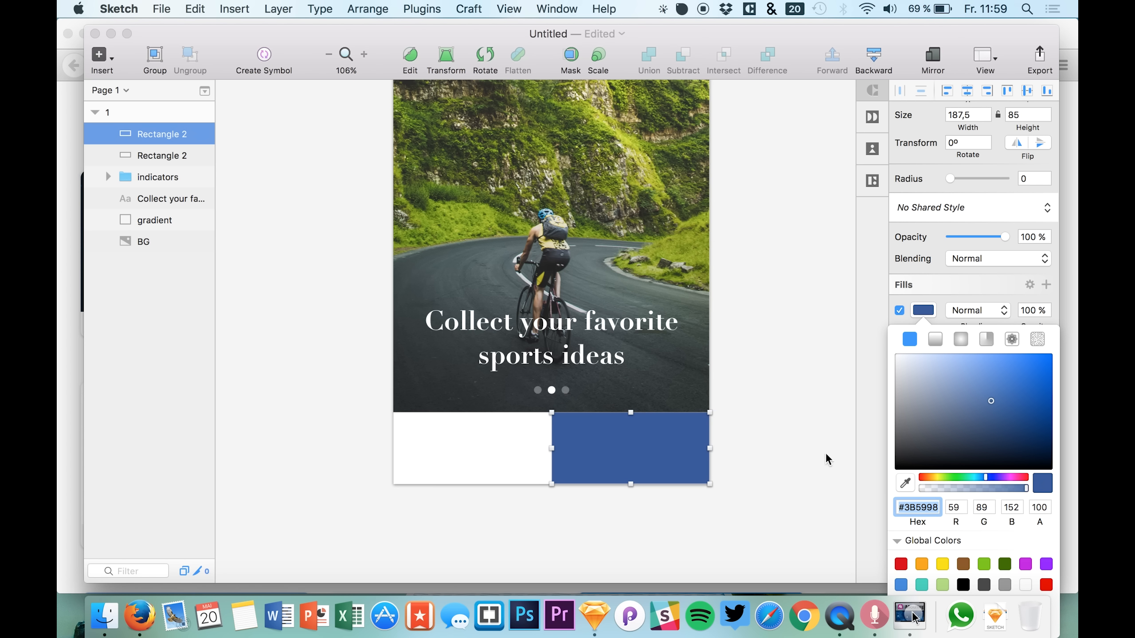
{"action": "left_click", "coordinate": [785, 450]}
{"action": "left_click", "coordinate": [755, 444]}
{"action": "left_click", "coordinate": [614, 453]}
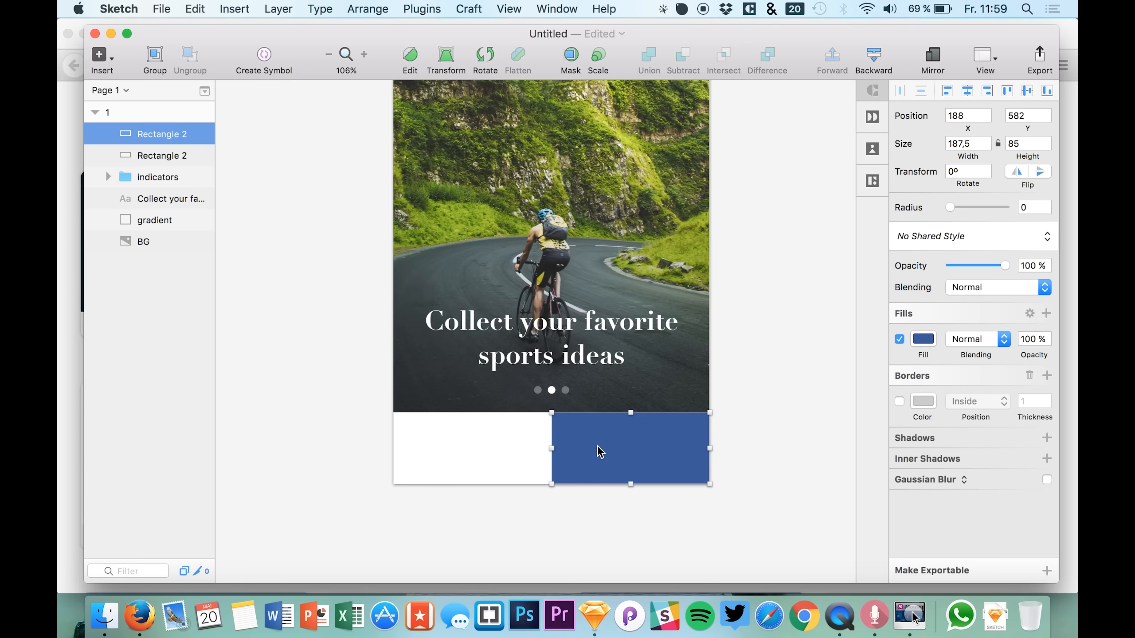
Add a text layer reading "Facebook" over the blue rectangle, set in Helvetica Neue
{"action": "key", "text": "t"}
{"action": "left_click", "coordinate": [576, 453]}
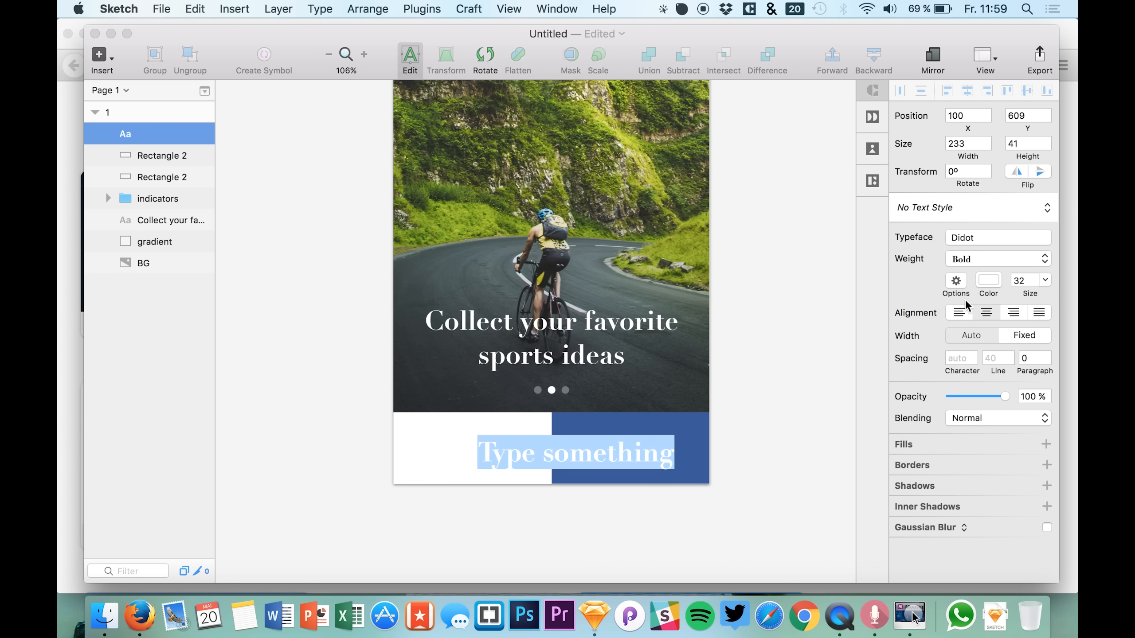
{"action": "left_click", "coordinate": [960, 245]}
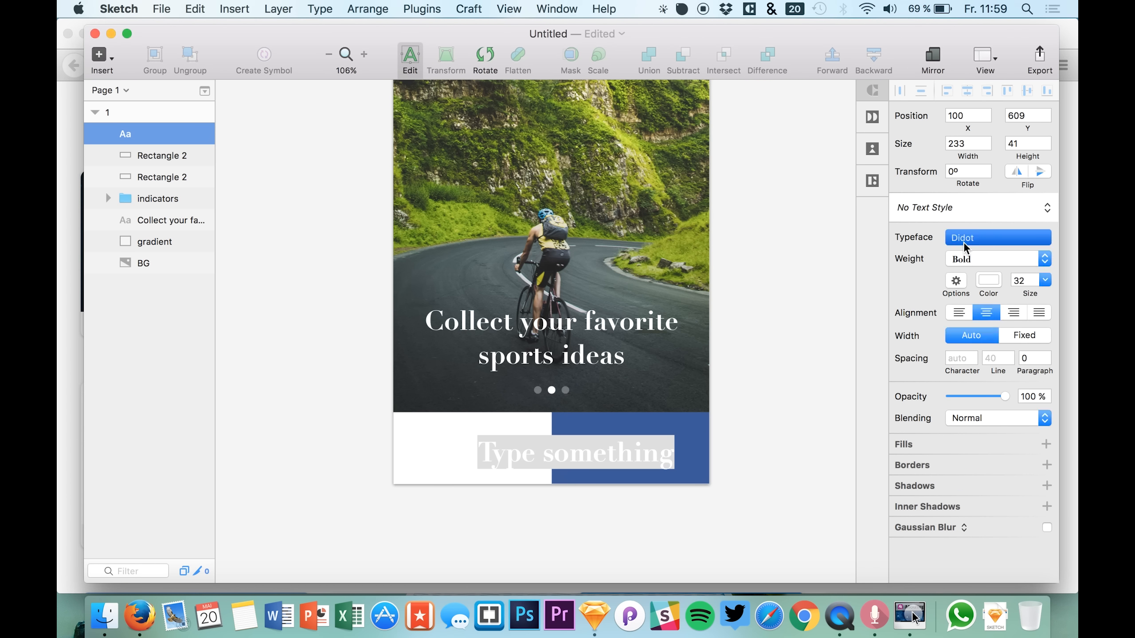
{"action": "type", "text": "helve"}
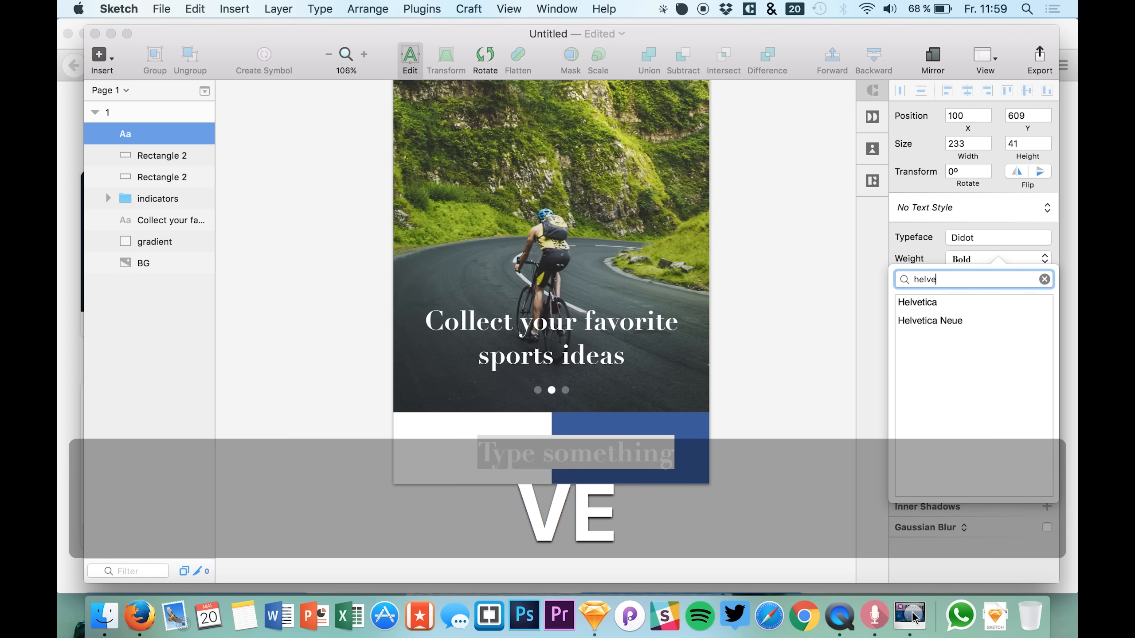
{"action": "left_click", "coordinate": [942, 321]}
{"action": "left_click", "coordinate": [591, 460]}
{"action": "triple_click", "coordinate": [591, 459]}
{"action": "type", "text": "Facebook"}
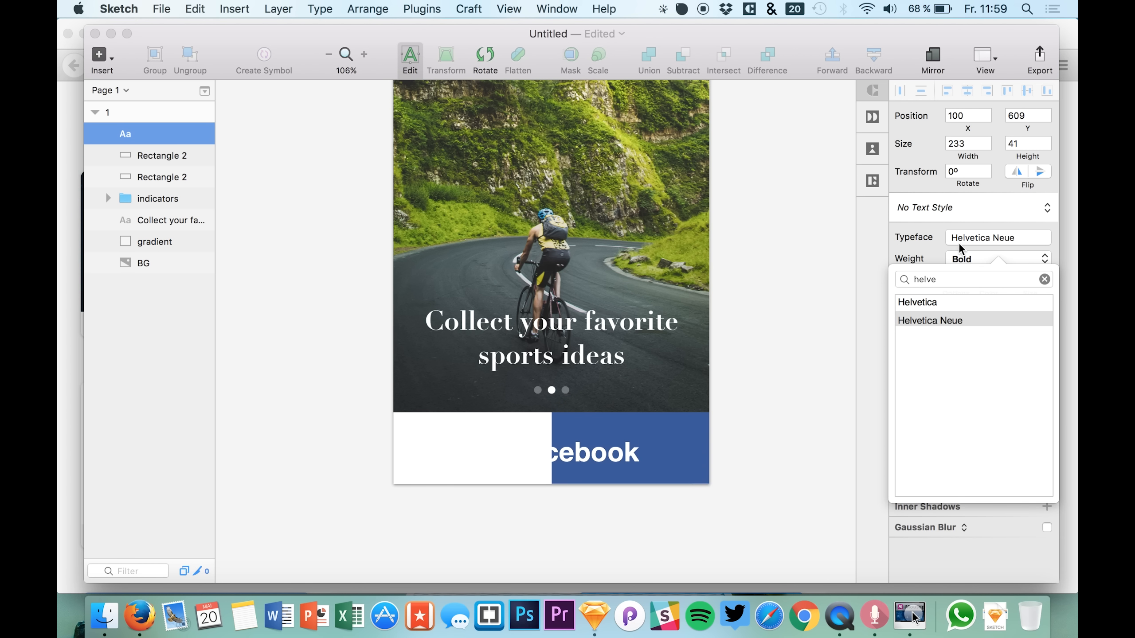
Set the font size of the Facebook label to 17
{"action": "left_click", "coordinate": [976, 252]}
{"action": "left_click", "coordinate": [1023, 285]}
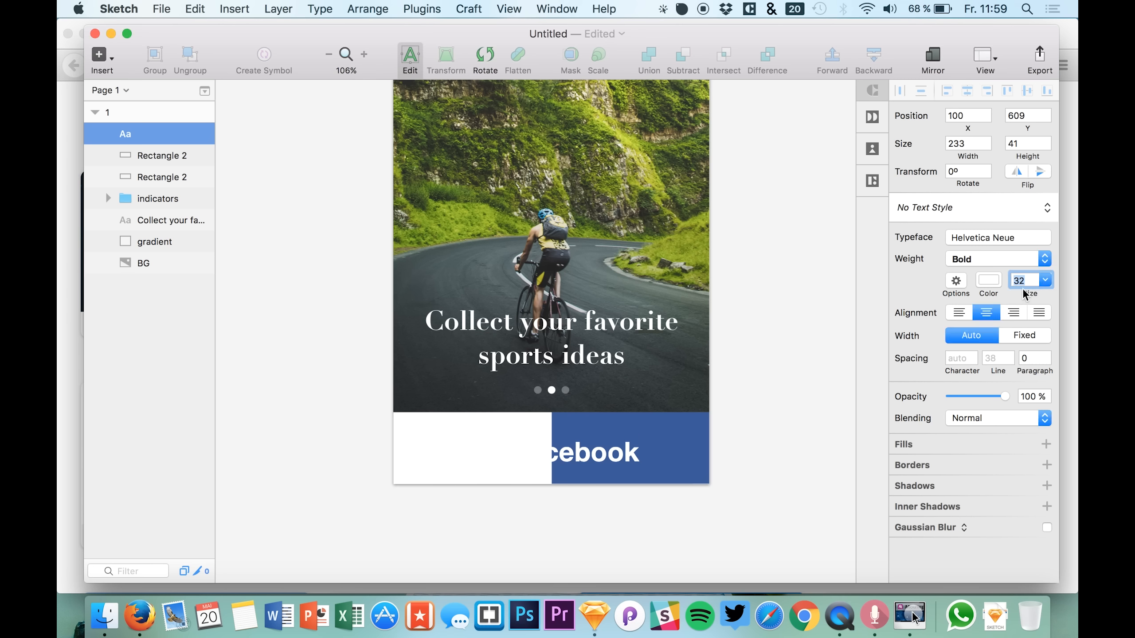
{"action": "left_click_drag", "start_coordinate": [1016, 291], "coordinate": [990, 294]}
{"action": "left_click", "coordinate": [627, 457]}
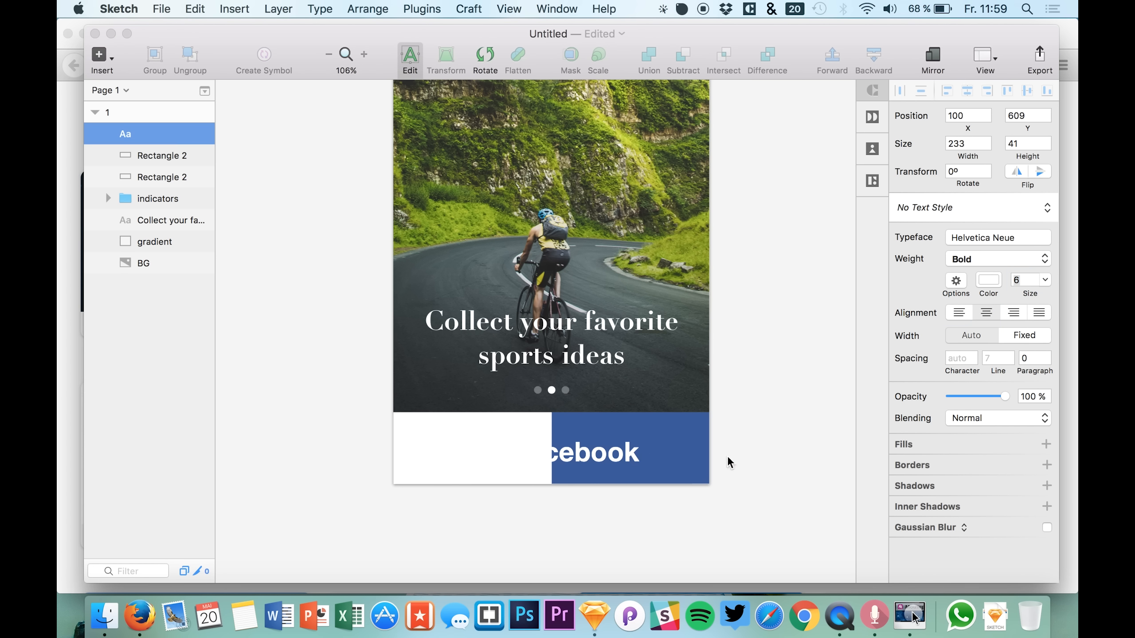
{"action": "key", "text": "super+a"}
{"action": "left_click_drag", "start_coordinate": [1020, 293], "coordinate": [1017, 293]}
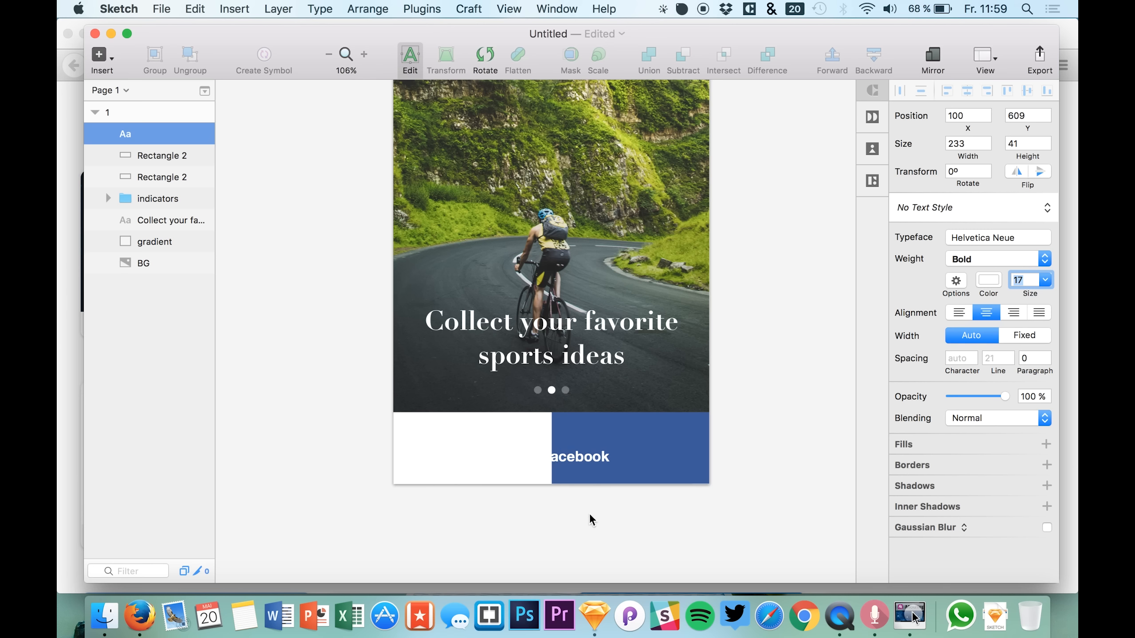
Finish editing the Facebook label and center it on the blue rectangle
{"action": "double_click", "coordinate": [598, 456]}
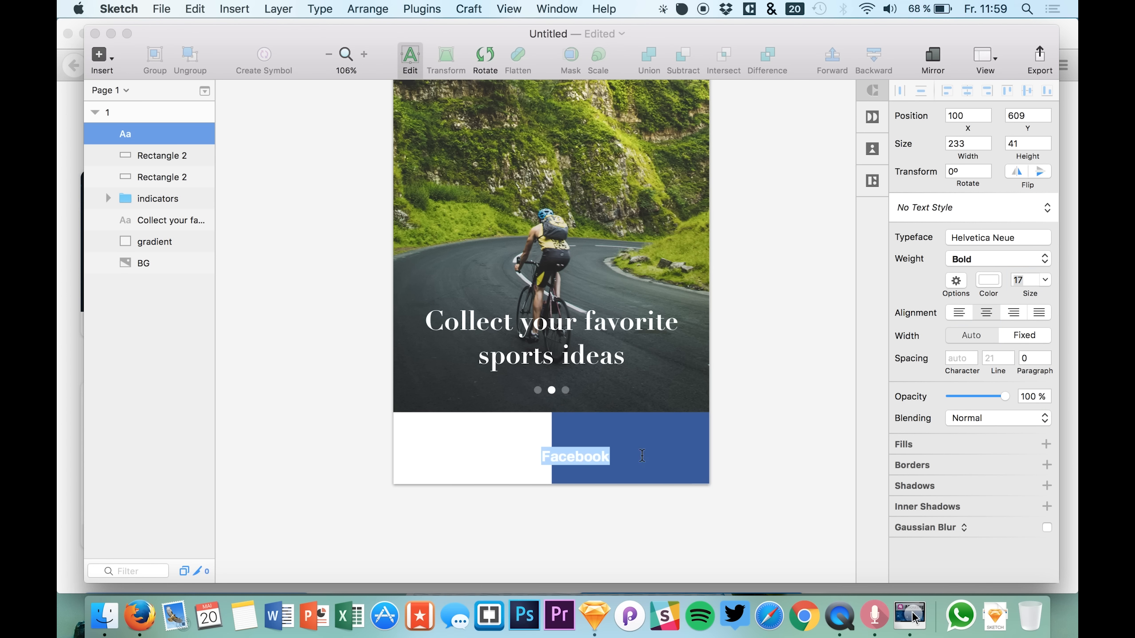
{"action": "left_click", "coordinate": [603, 480]}
{"action": "left_click_drag", "start_coordinate": [609, 459], "coordinate": [647, 454]}
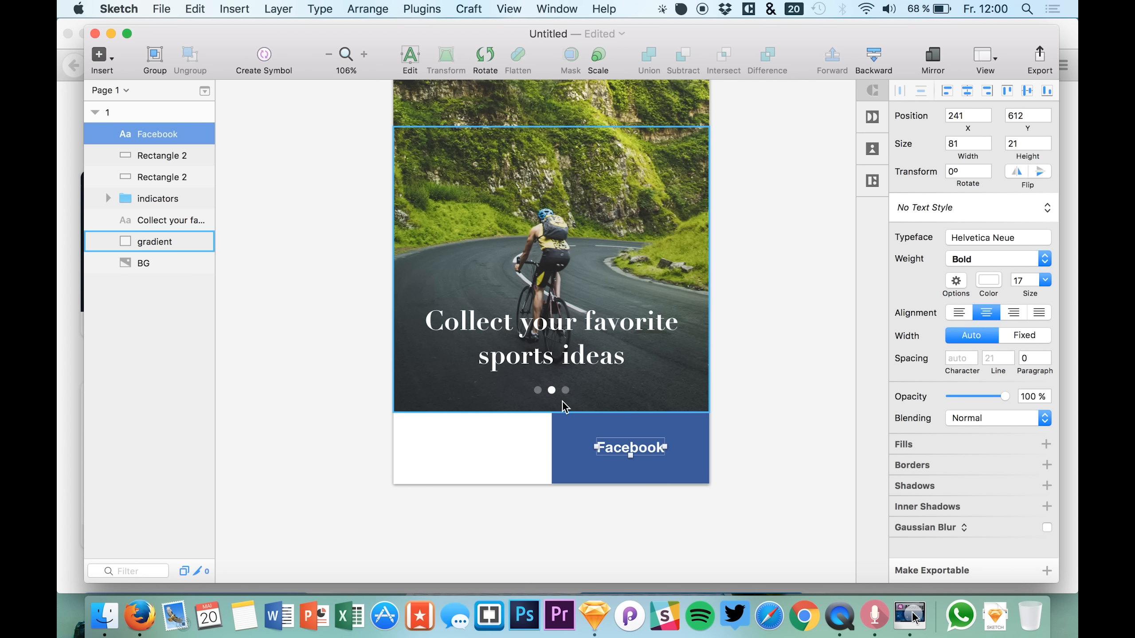
Duplicate the Facebook label and move one of the two below the blue rectangle in the layer order
{"action": "key", "text": "super+c"}
{"action": "key", "text": "super+v"}
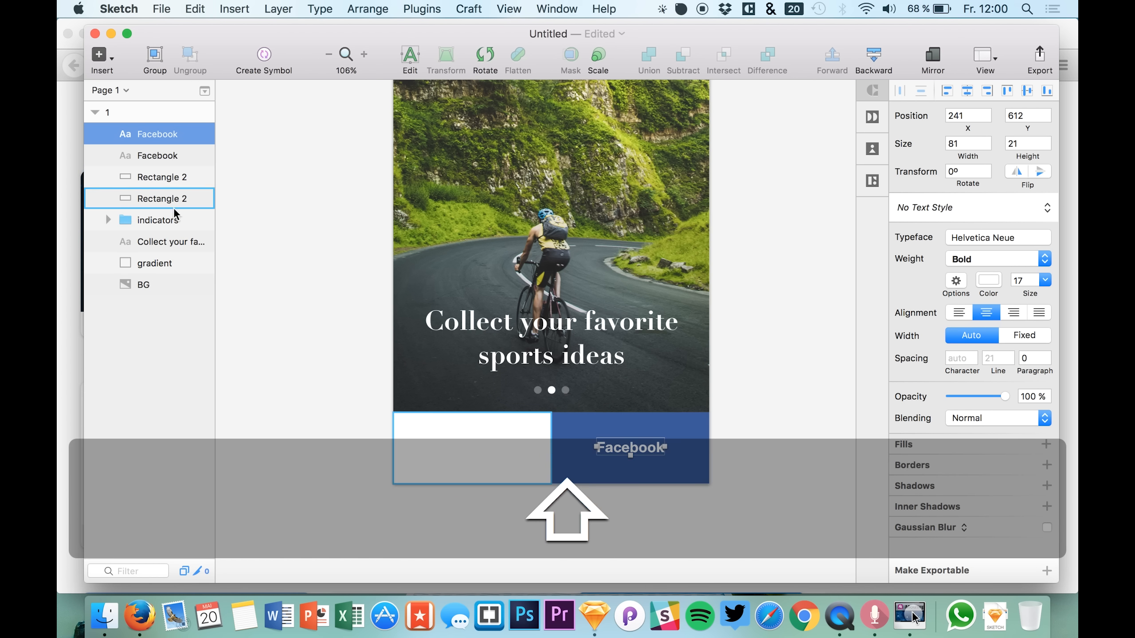
{"action": "left_click_drag", "start_coordinate": [150, 156], "coordinate": [150, 185]}
Move the lower Facebook label to the middle of the white rectangle and color it dark gray 343434
{"action": "left_click", "coordinate": [614, 443], "text": "shift"}
{"action": "left_click_drag", "start_coordinate": [613, 443], "coordinate": [431, 448]}
{"action": "key", "text": "shift"}
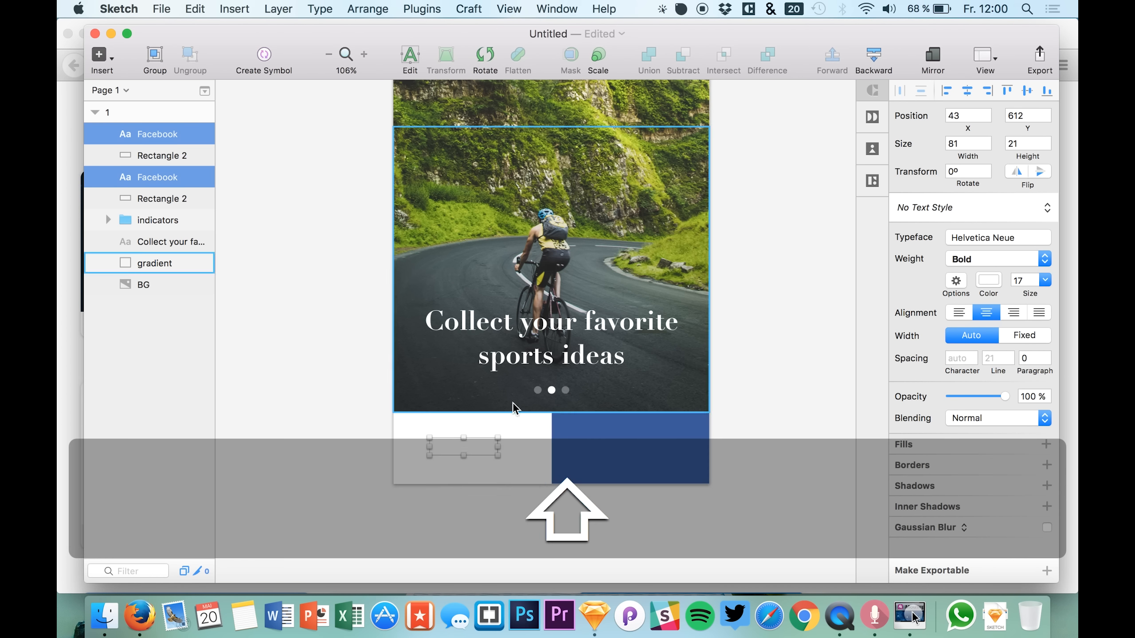
{"action": "left_click", "coordinate": [472, 447], "text": "shift"}
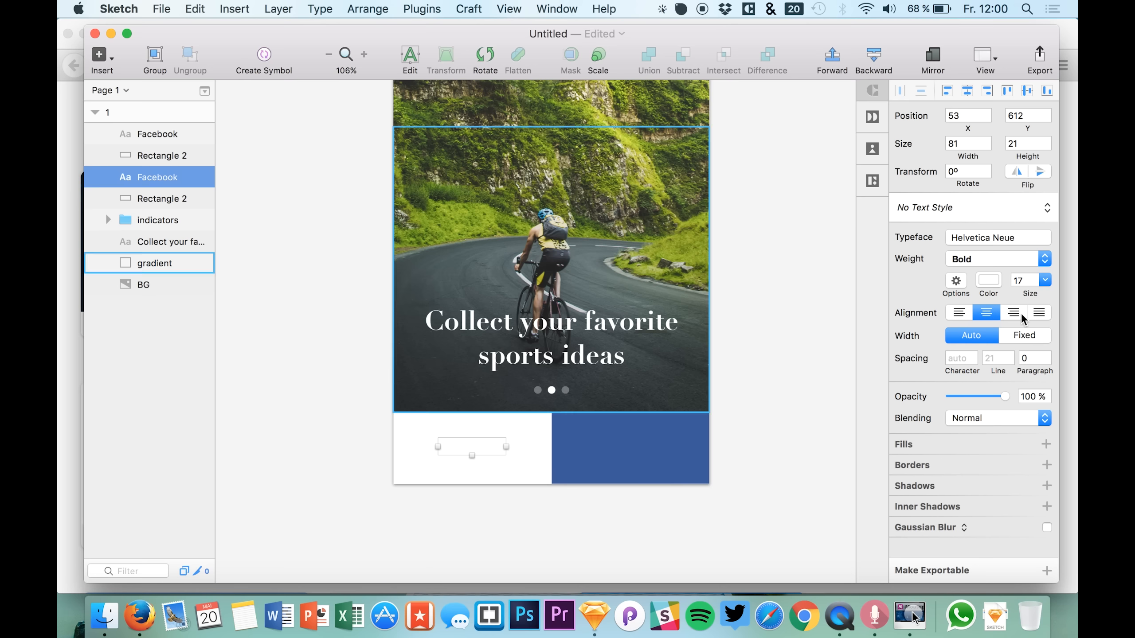
{"action": "left_click", "coordinate": [989, 280]}
{"action": "mouse_move", "coordinate": [941, 337]}
{"action": "left_mouse_down"}
{"action": "mouse_move", "coordinate": [906, 385]}
{"action": "mouse_move", "coordinate": [840, 404]}
{"action": "left_mouse_up"}
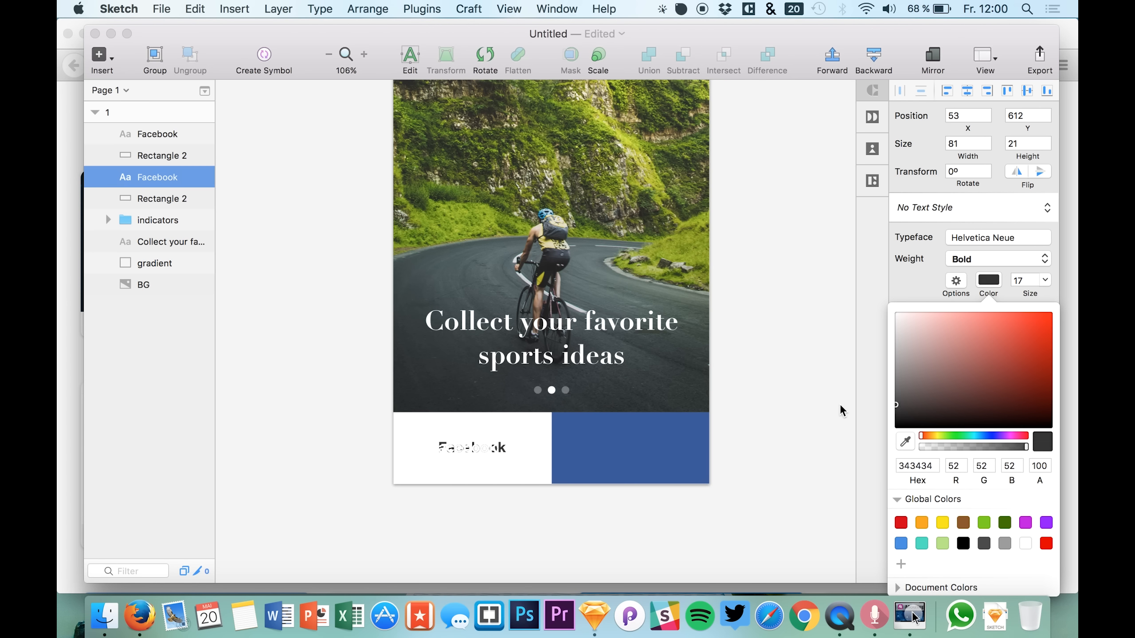
Move the white Facebook label back to the center of the blue rectangle
{"action": "left_click", "coordinate": [151, 134]}
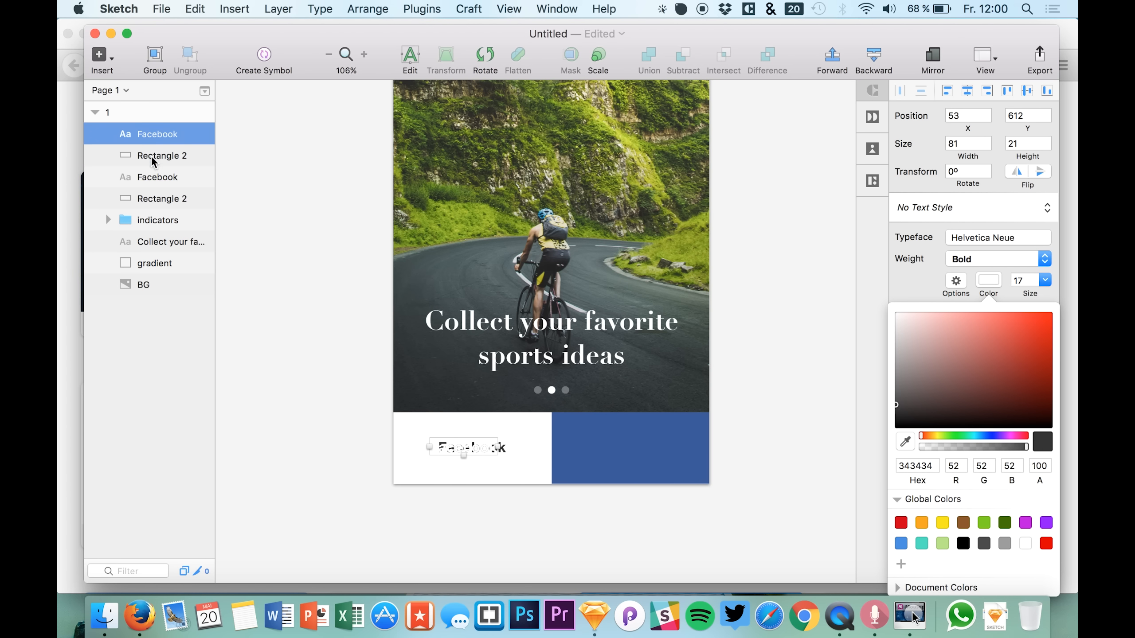
{"action": "left_click", "coordinate": [151, 156]}
{"action": "left_click", "coordinate": [151, 137]}
{"action": "left_click_drag", "start_coordinate": [468, 443], "coordinate": [642, 445]}
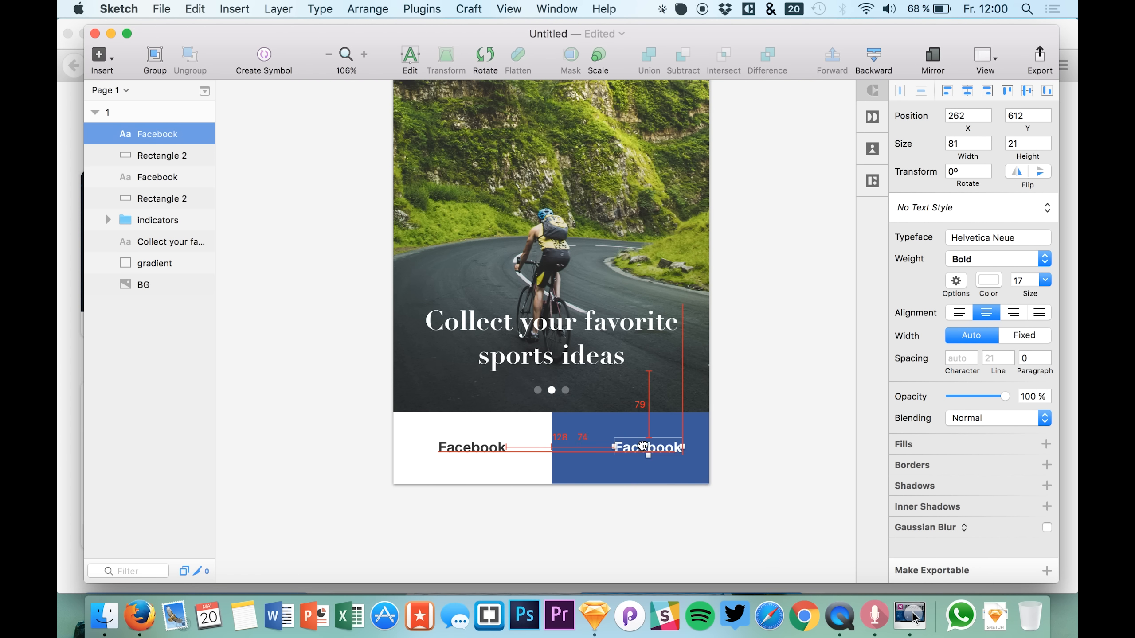
Replace the text of the dark label on the white rectangle with "Sign UP"
{"action": "double_click", "coordinate": [467, 451]}
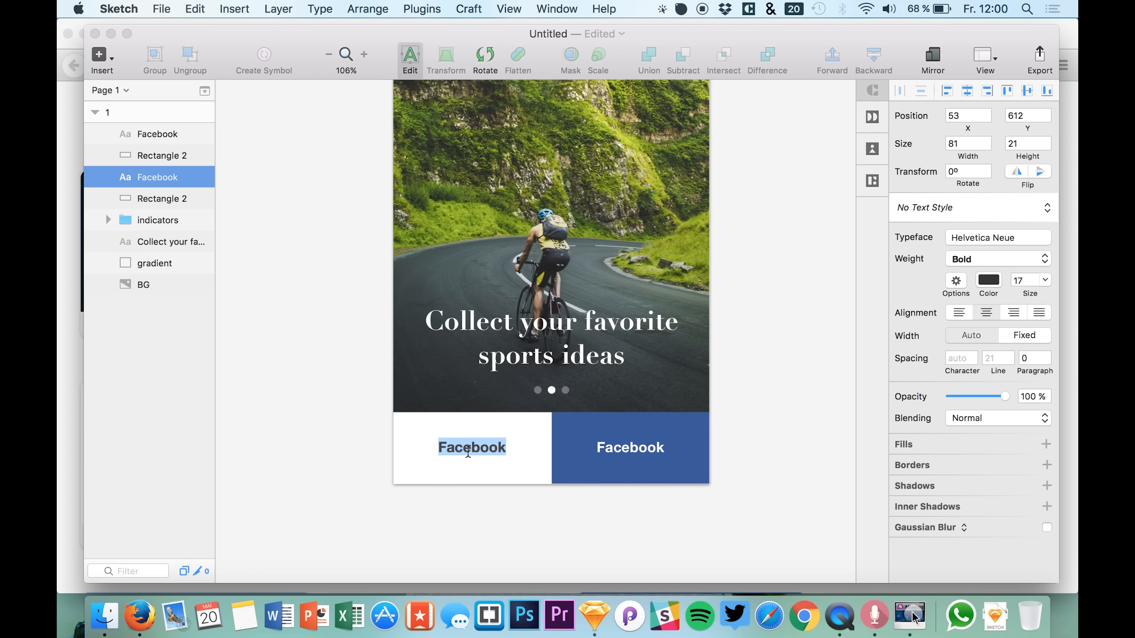
{"action": "type", "text": "Sign UP"}
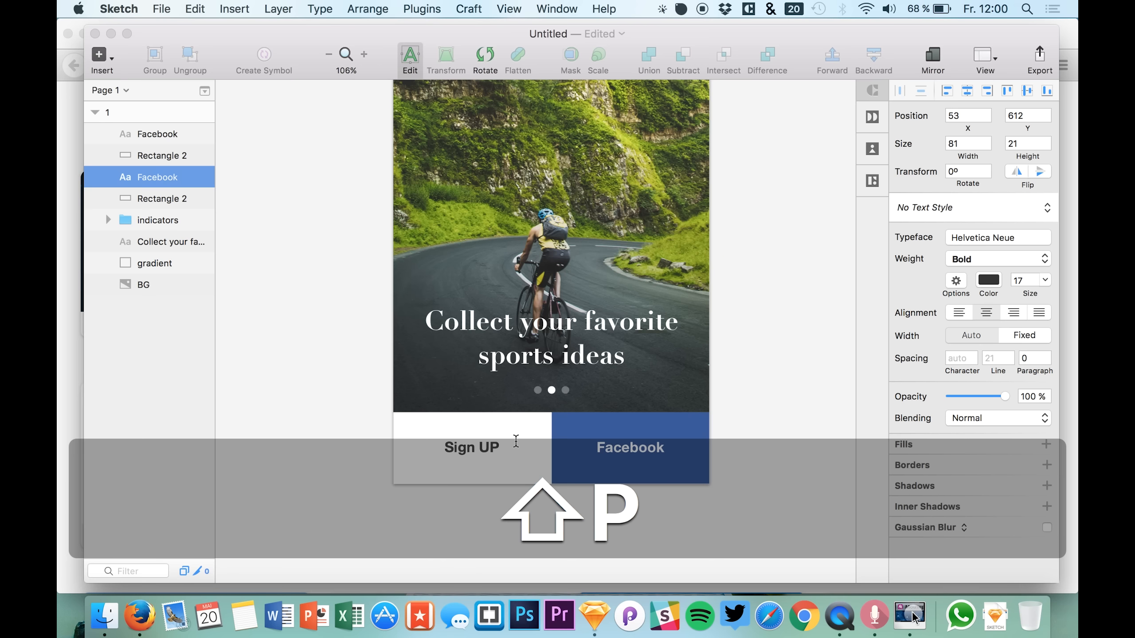
Correct the text of the dark label on the white rectangle to "Sign Up"
{"action": "key", "text": "BackSpace"}
{"action": "type", "text": "p"}
{"action": "key", "text": "Escape"}
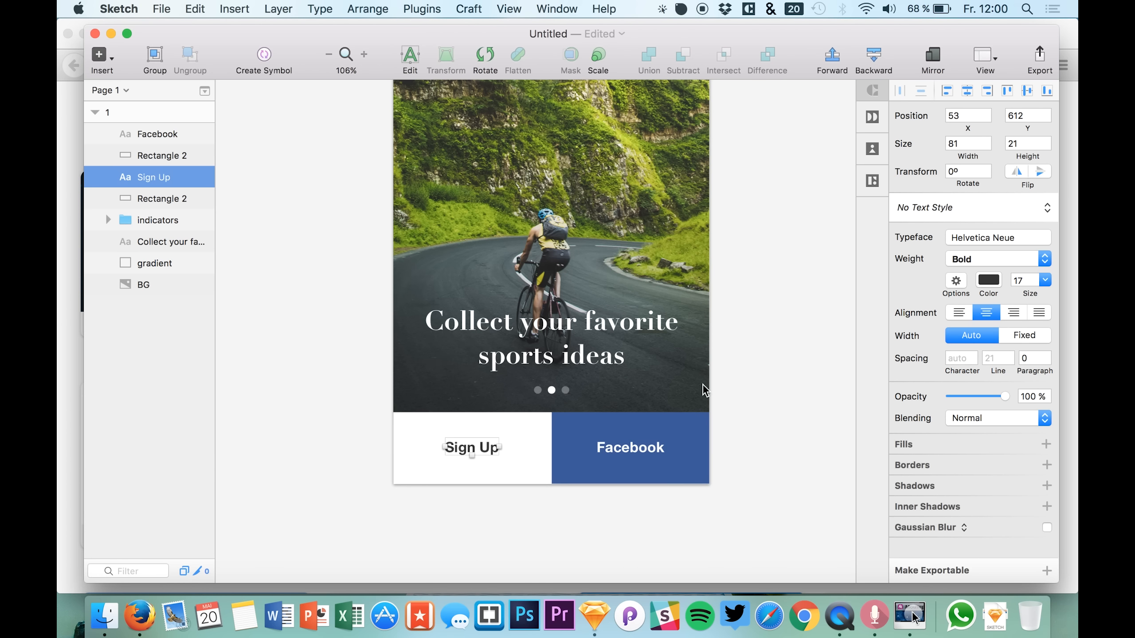
Lighten the text color of the Sign Up label to a medium gray
{"action": "left_click", "coordinate": [468, 479]}
{"action": "left_click", "coordinate": [488, 445]}
{"action": "left_click", "coordinate": [986, 280]}
{"action": "left_click_drag", "start_coordinate": [911, 395], "coordinate": [851, 377]}
{"action": "left_click", "coordinate": [838, 382]}
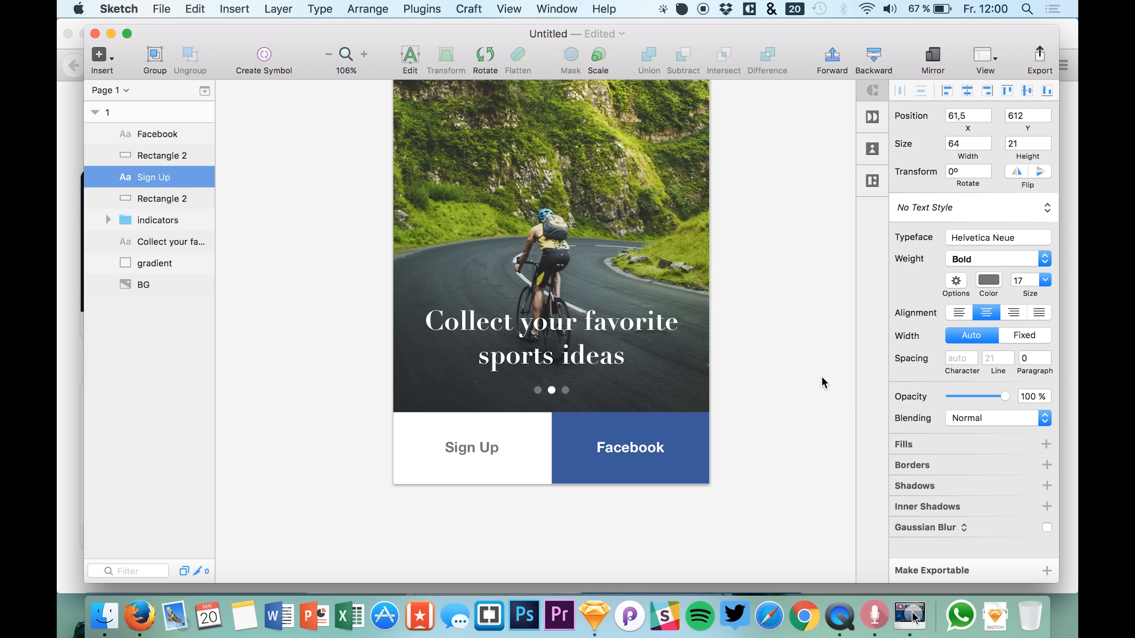
{"action": "left_click", "coordinate": [820, 379]}
Add a second artboard with the iPhone 6 preset beside artboard 1
{"action": "scroll", "coordinate": [787, 441], "scroll_direction": "down", "scroll_amount": 4}
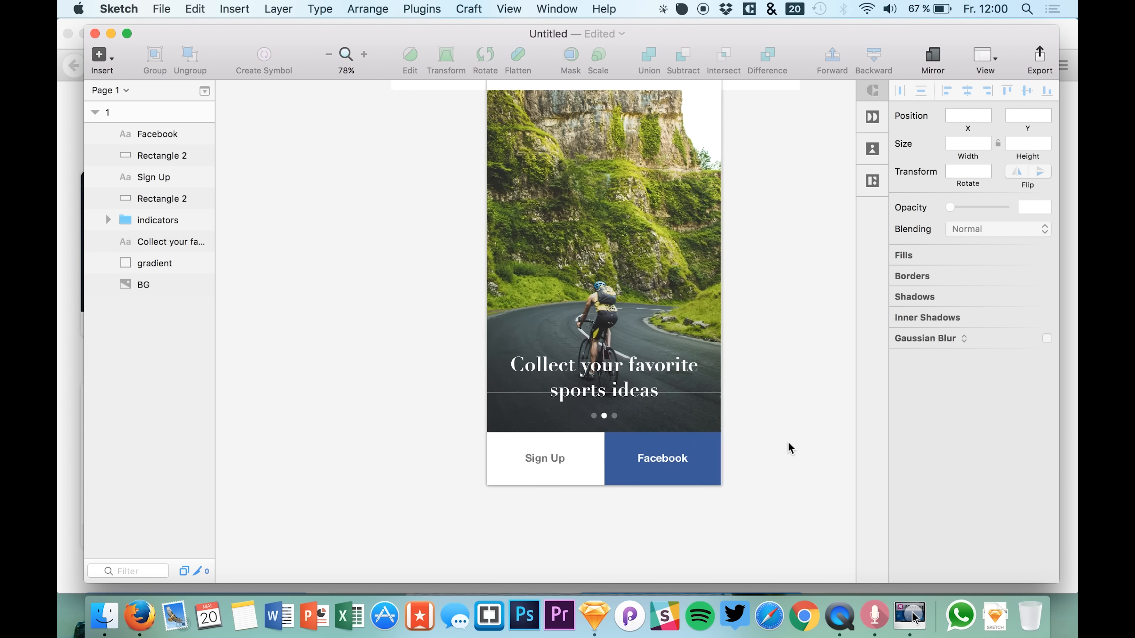
{"action": "scroll", "coordinate": [746, 449], "scroll_direction": "right", "scroll_amount": 2}
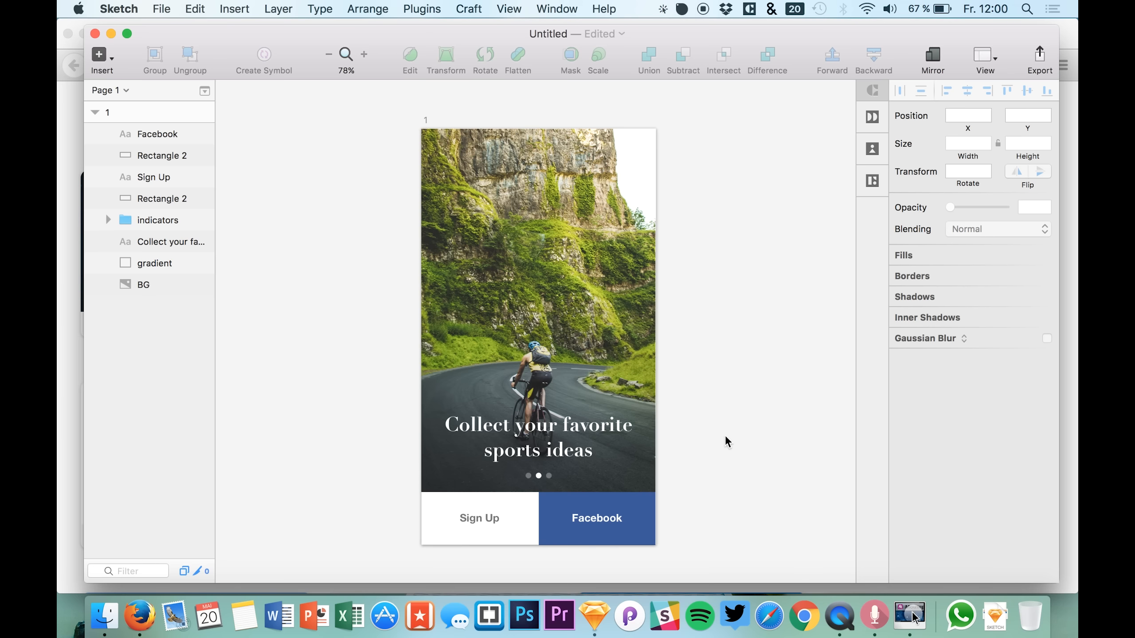
{"action": "scroll", "coordinate": [715, 438], "scroll_direction": "right", "scroll_amount": 2}
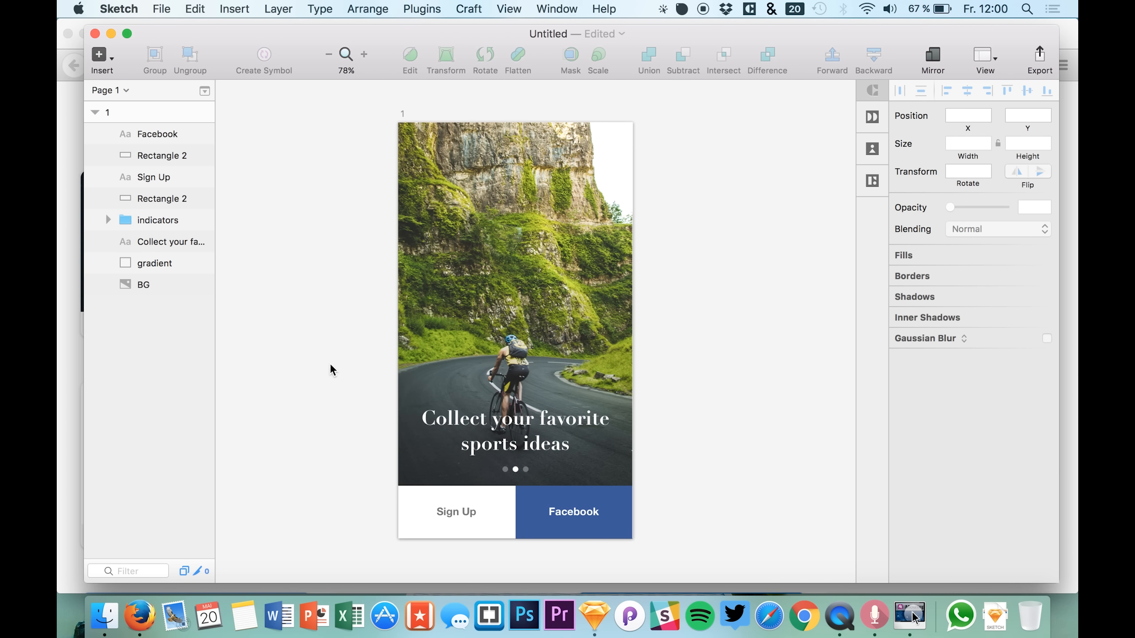
{"action": "left_click", "coordinate": [139, 112]}
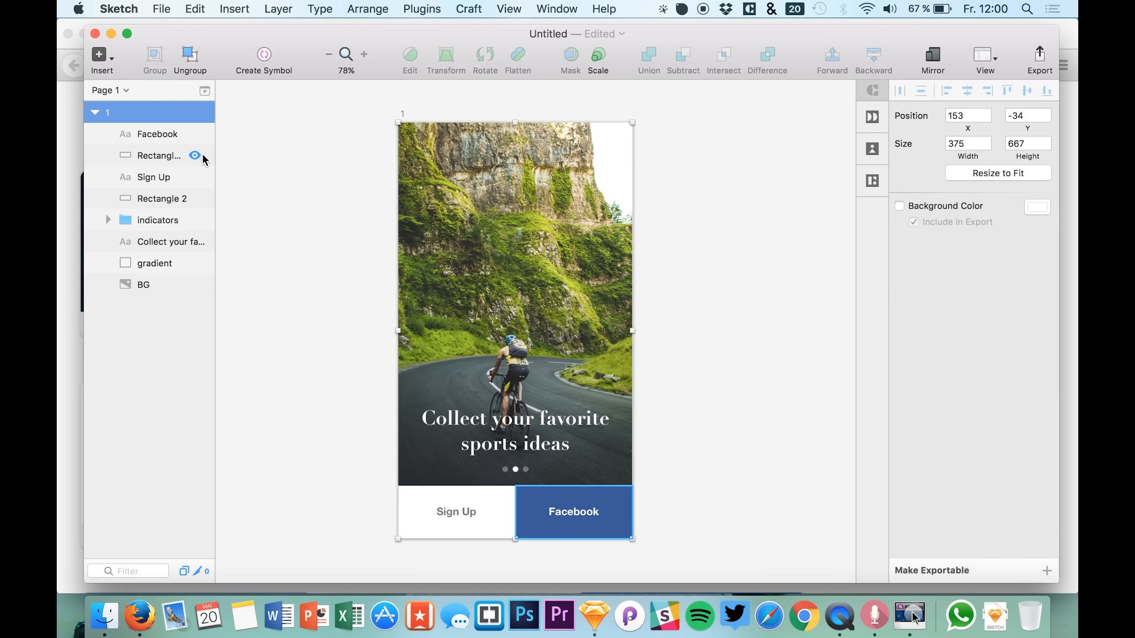
{"action": "scroll", "coordinate": [299, 173], "scroll_direction": "right", "scroll_amount": 5}
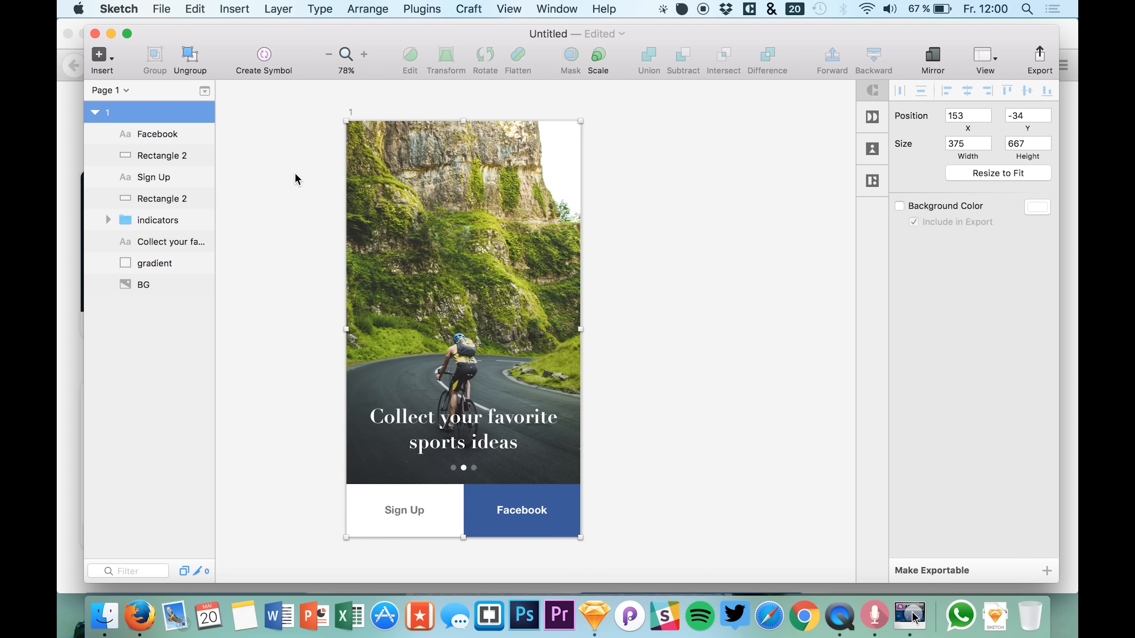
{"action": "key", "text": "a"}
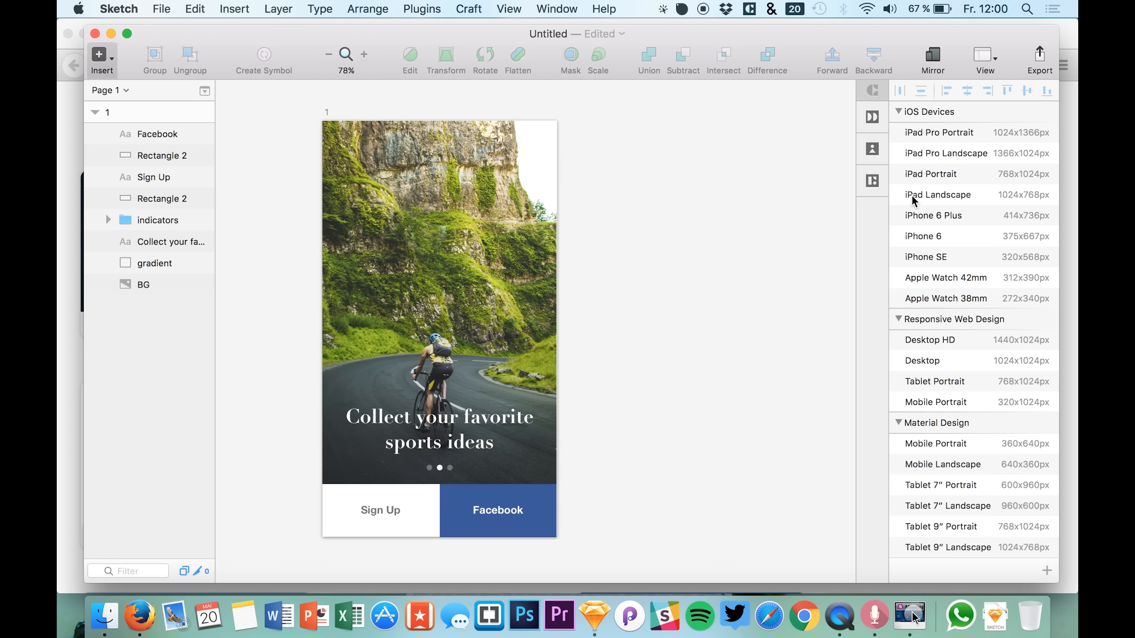
{"action": "left_click", "coordinate": [938, 231]}
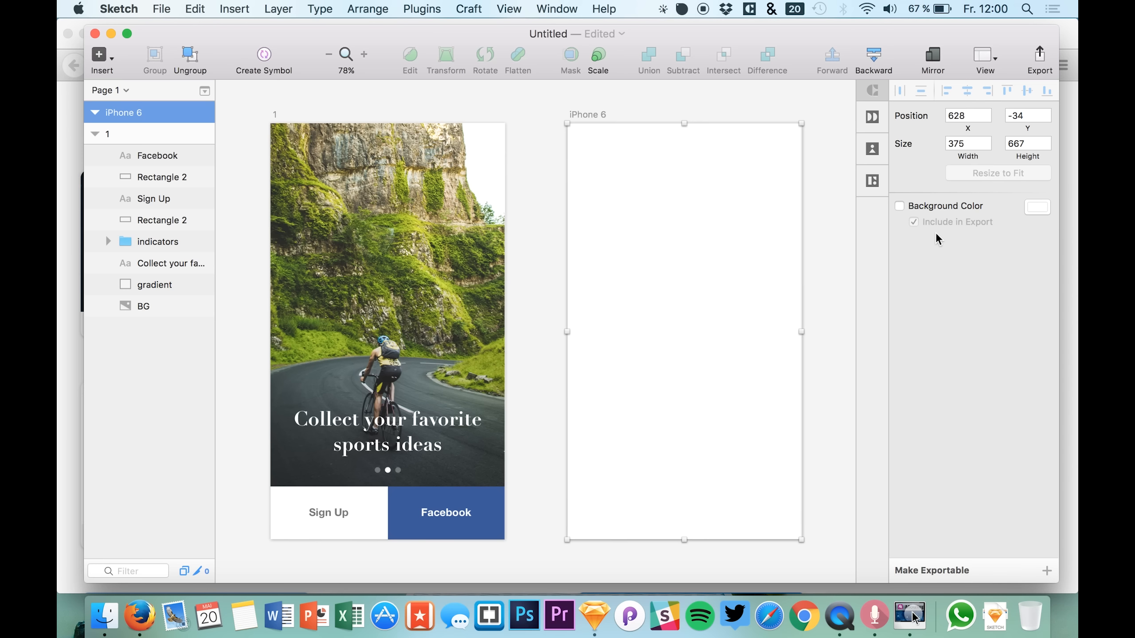
Rename the new artboard as 2 and collapse the layers of artboard 1
{"action": "double_click", "coordinate": [127, 113]}
{"action": "type", "text": "2"}
{"action": "key", "text": "Return"}
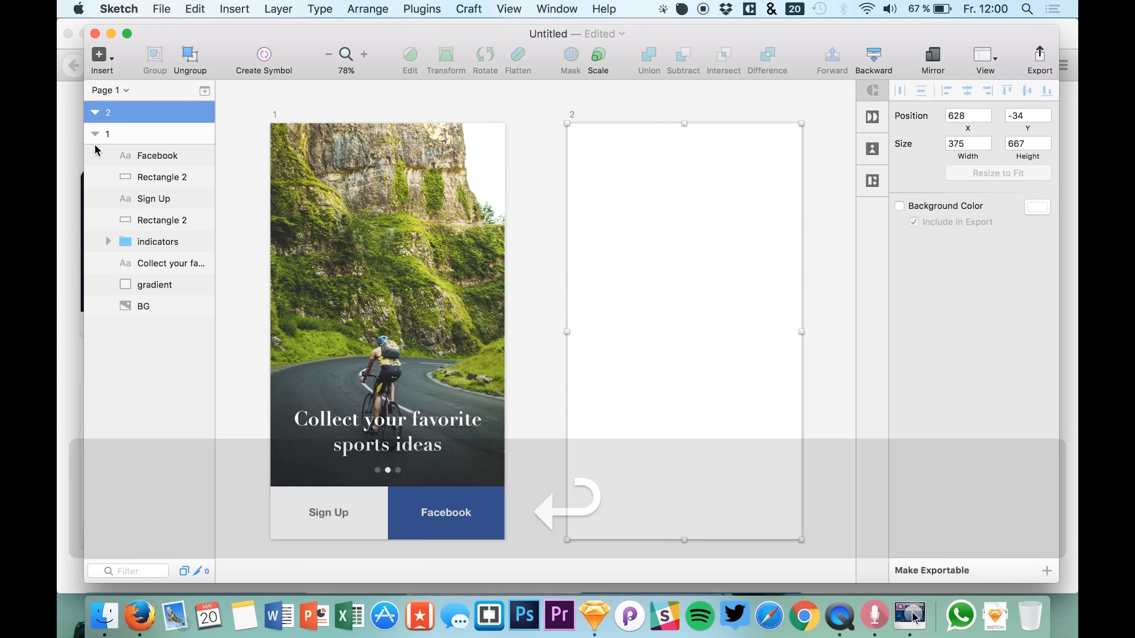
{"action": "left_click", "coordinate": [95, 134]}
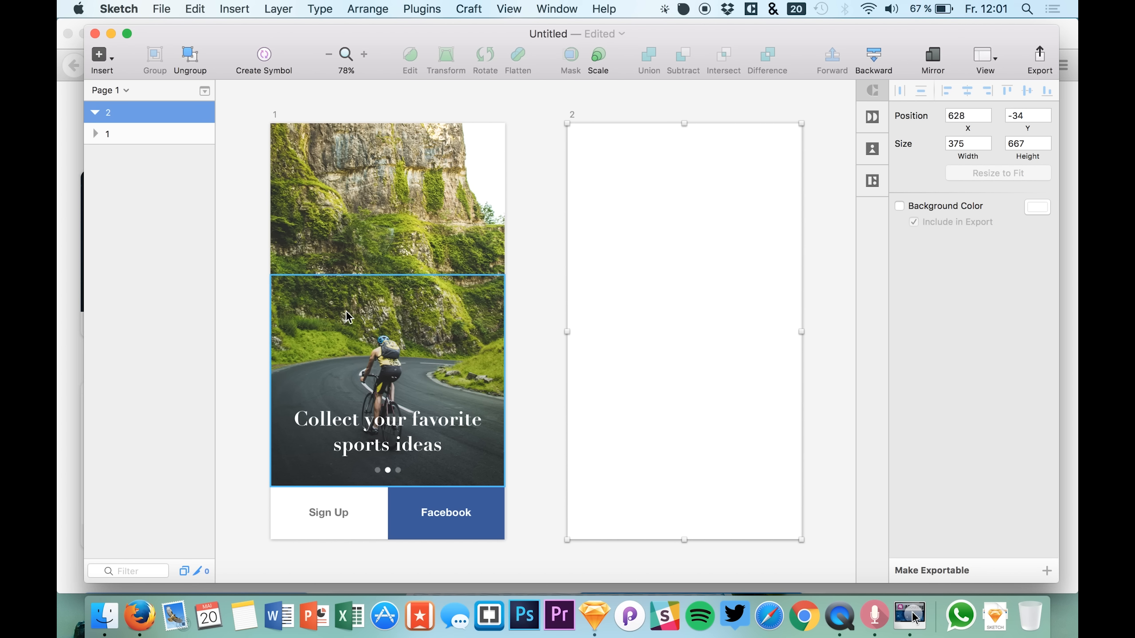
Switch to Firefox, close the empty new tab and copy the mountain bike handlebar photo
{"action": "left_click", "coordinate": [144, 631]}
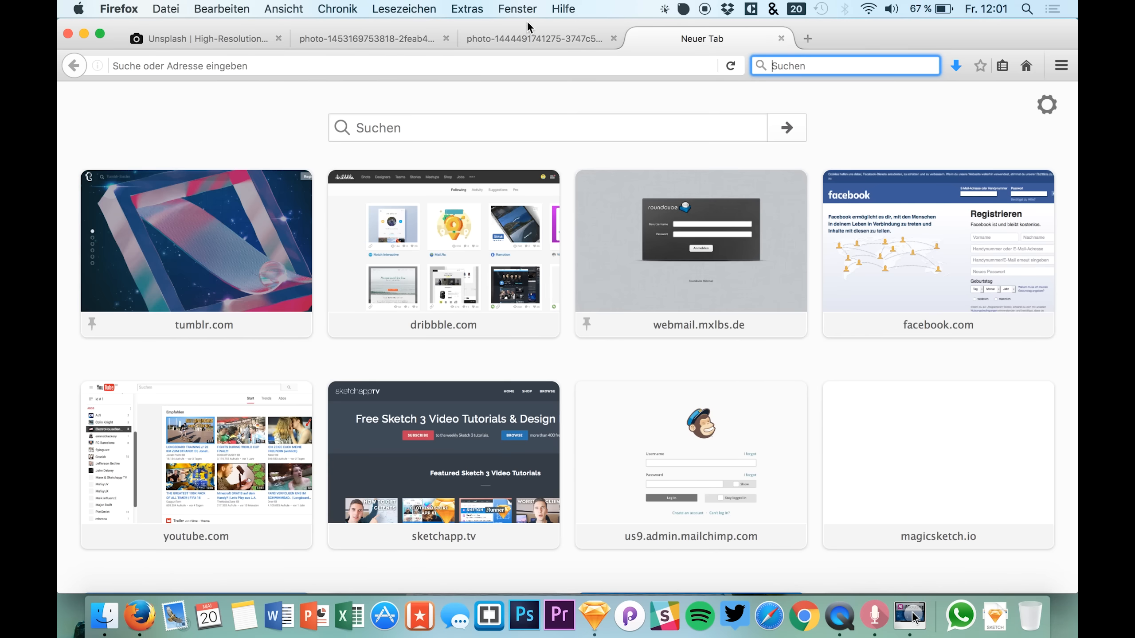
{"action": "left_click", "coordinate": [483, 36]}
{"action": "left_click", "coordinate": [387, 37]}
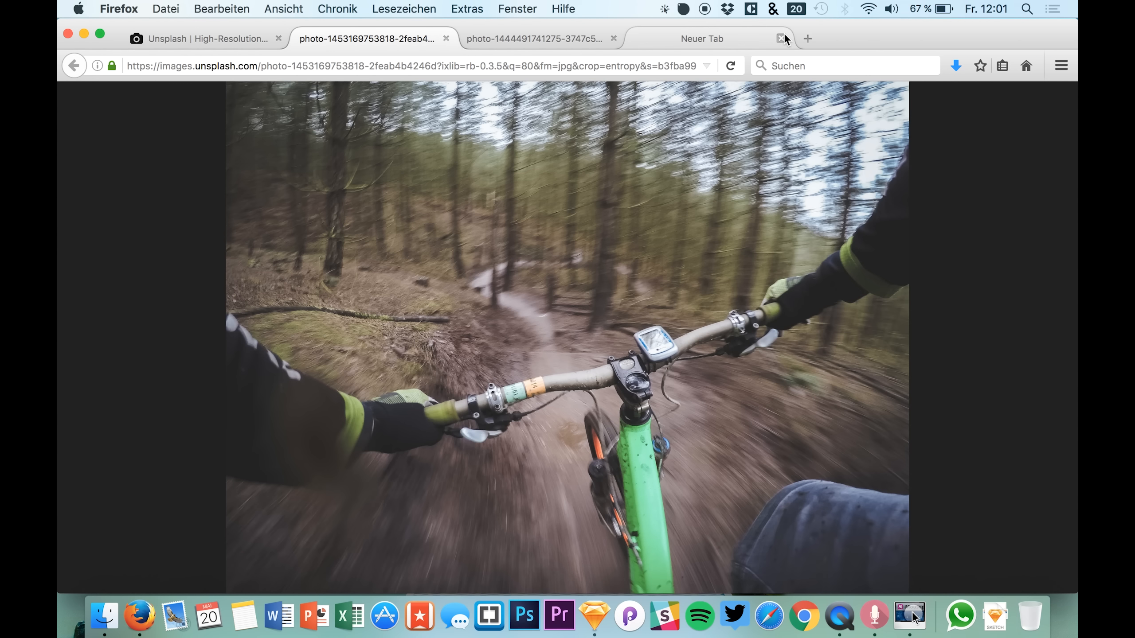
{"action": "left_click", "coordinate": [781, 38]}
{"action": "right_click", "coordinate": [707, 200]}
{"action": "left_click", "coordinate": [707, 202]}
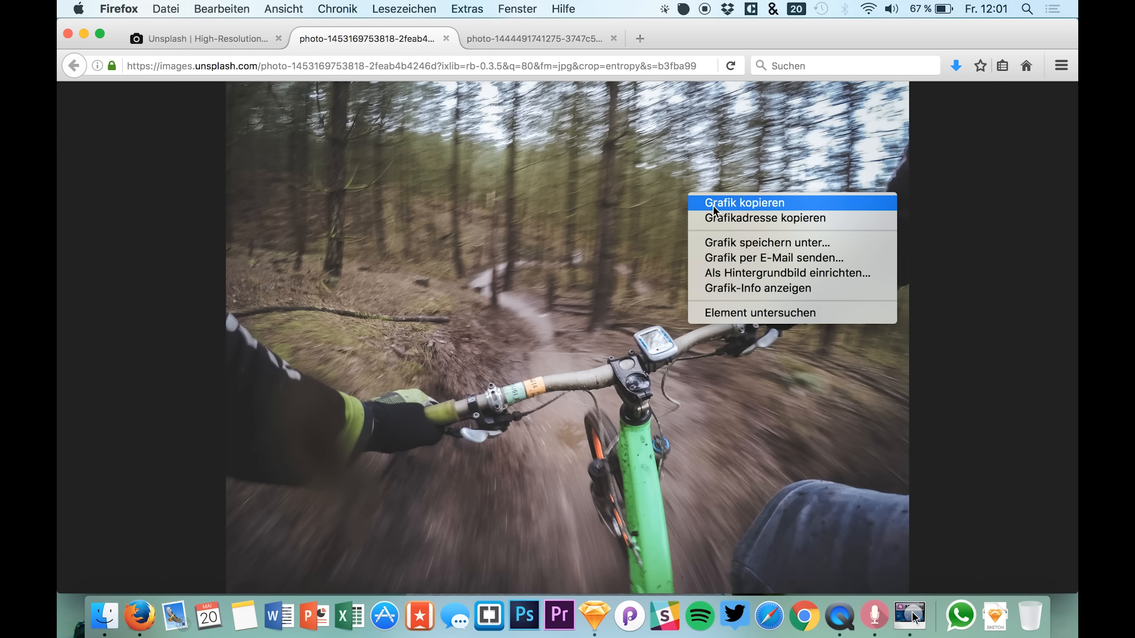
Paste the handlebar photo into artboard 2 in Sketch and scale it to a height of 375, centered on the artboard
{"action": "left_click", "coordinate": [595, 616]}
{"action": "key", "text": "super+v"}
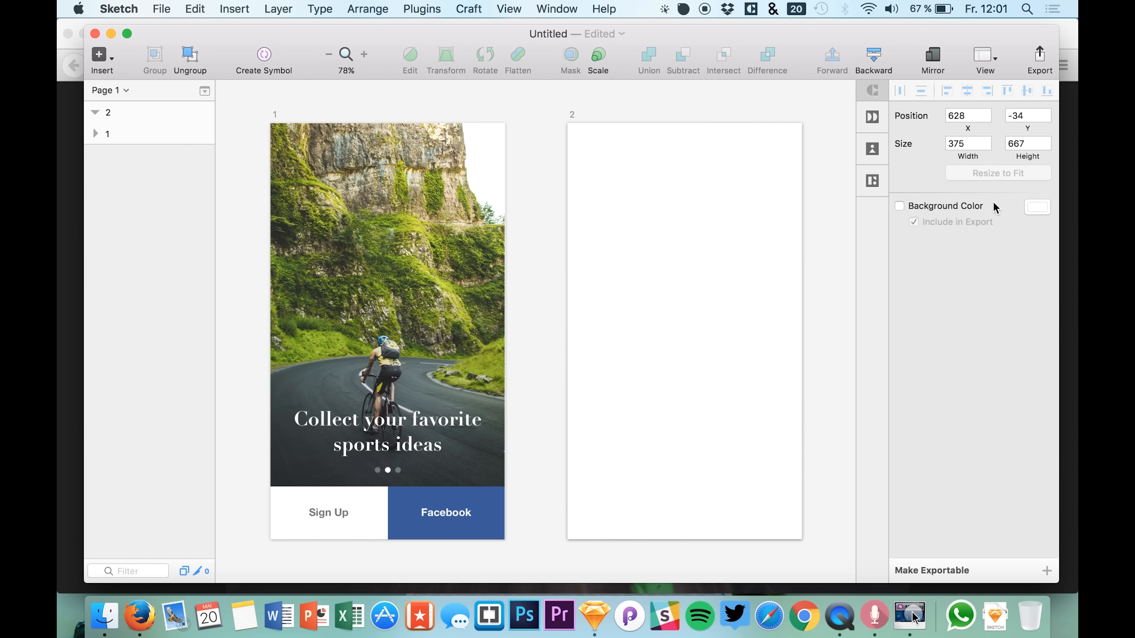
{"action": "left_click", "coordinate": [1024, 142]}
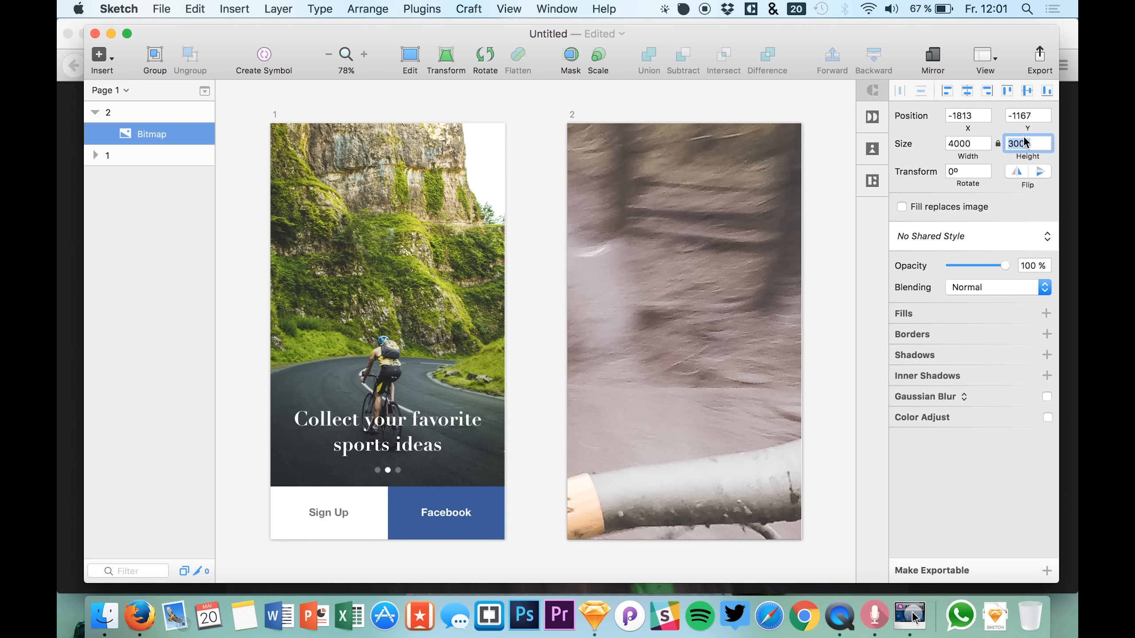
{"action": "type", "text": "375"}
{"action": "key", "text": "Return"}
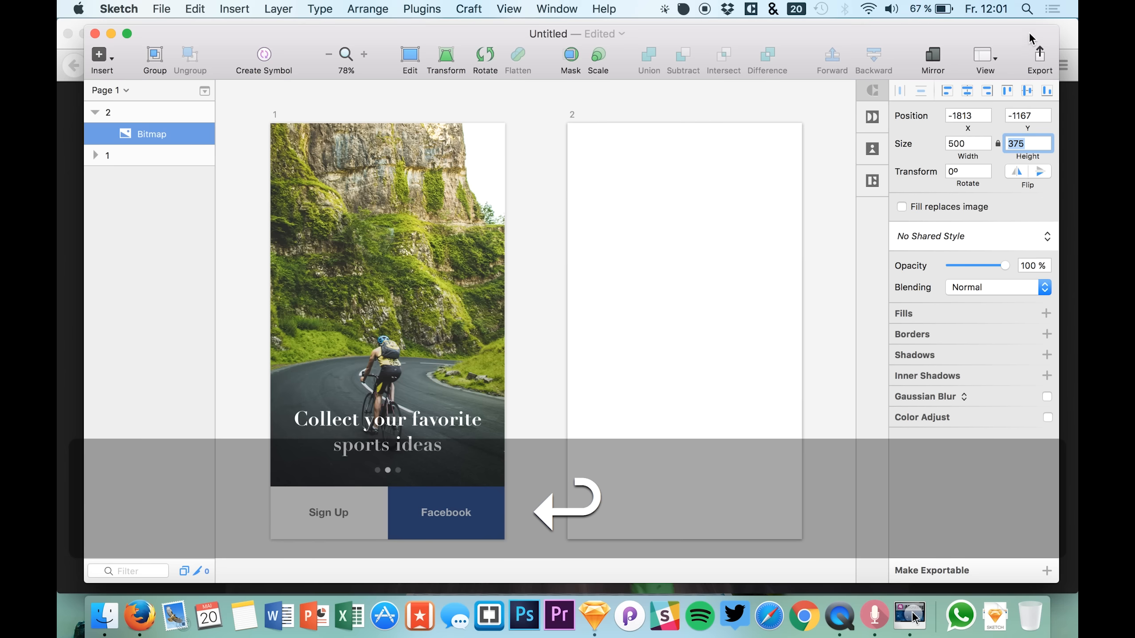
{"action": "left_click", "coordinate": [1027, 91]}
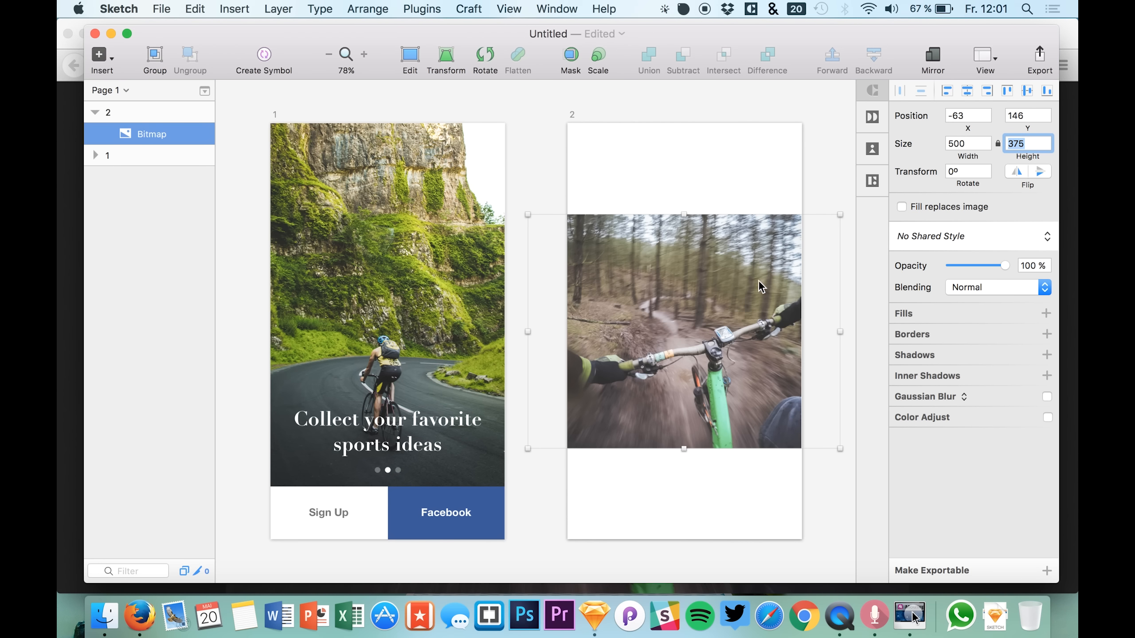
Set the handlebar photo's width to 375 and place it flush with the top edge of artboard 2
{"action": "left_click", "coordinate": [957, 147]}
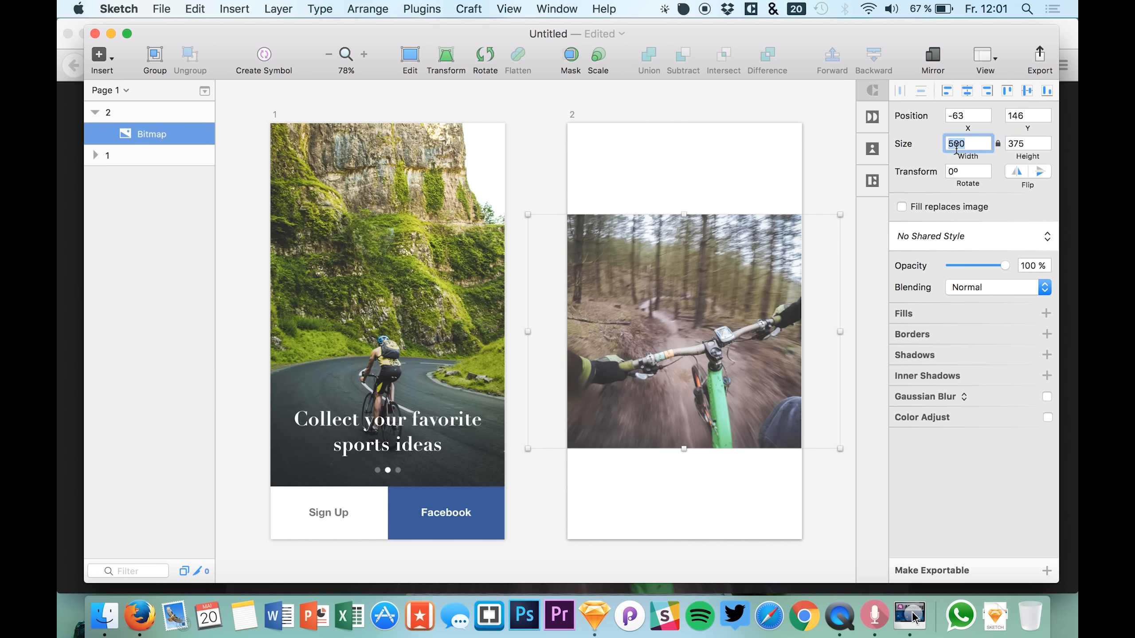
{"action": "type", "text": "375"}
{"action": "key", "text": "Return"}
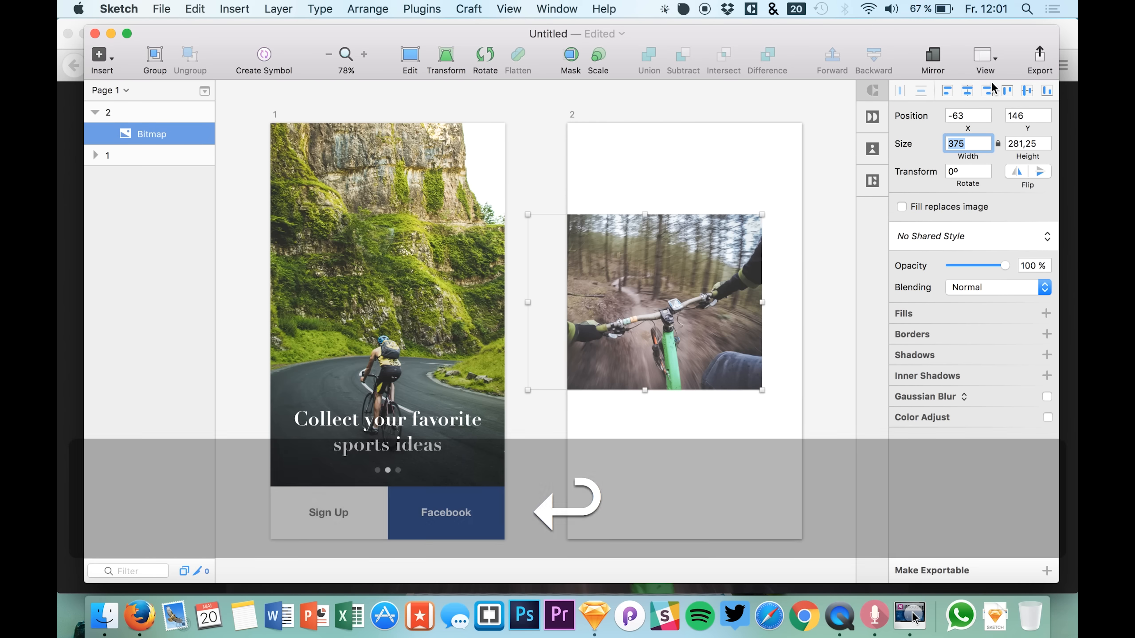
{"action": "left_click", "coordinate": [967, 91]}
{"action": "left_click_drag", "start_coordinate": [713, 294], "coordinate": [715, 211]}
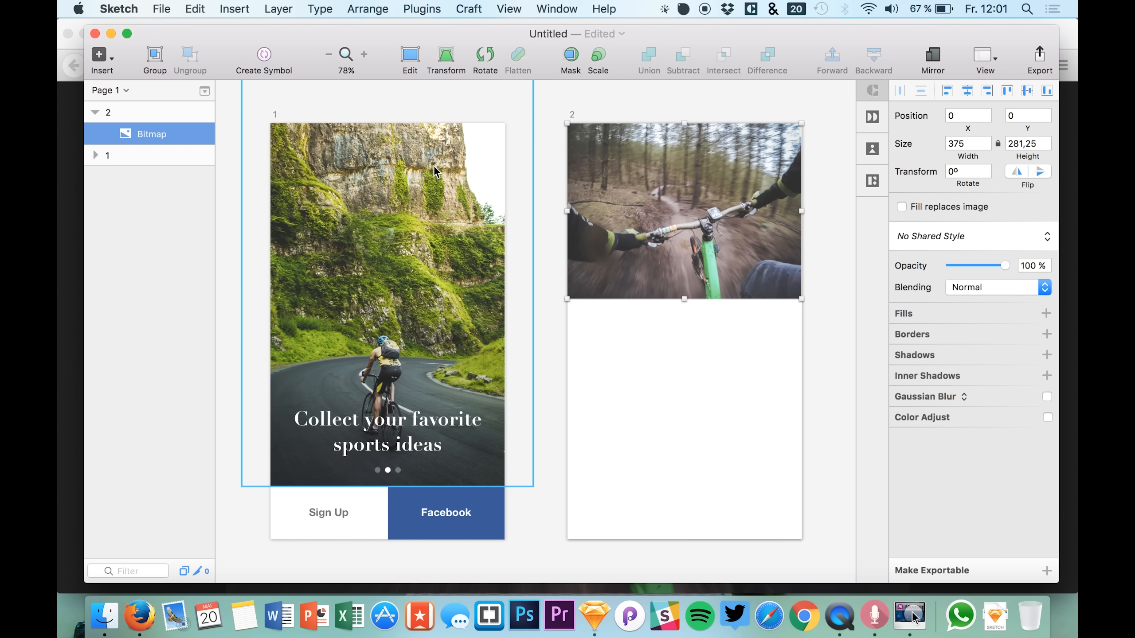
{"action": "left_click", "coordinate": [265, 101]}
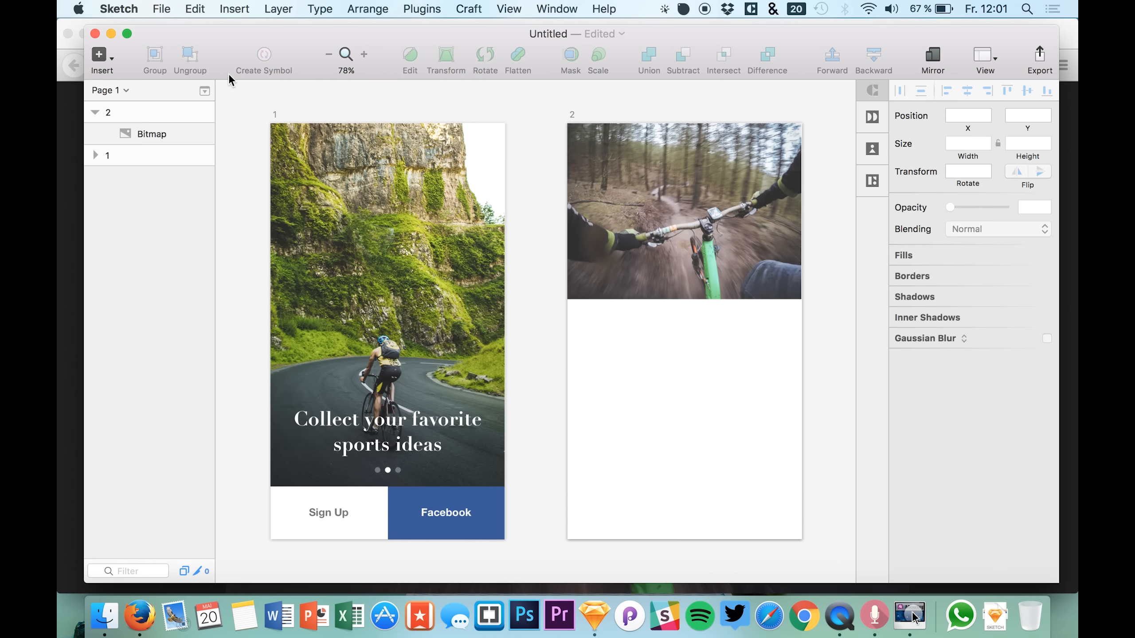
Create a new document from the iOS UI Design template
{"action": "left_click", "coordinate": [161, 9]}
{"action": "mouse_move", "coordinate": [187, 45]}
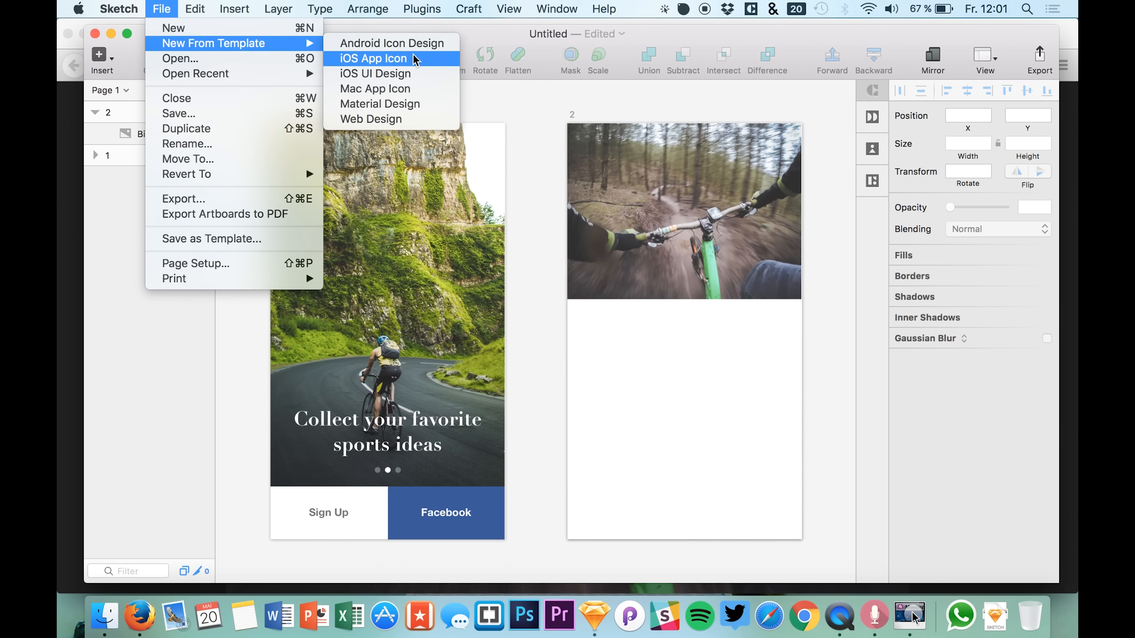
{"action": "left_click", "coordinate": [407, 74]}
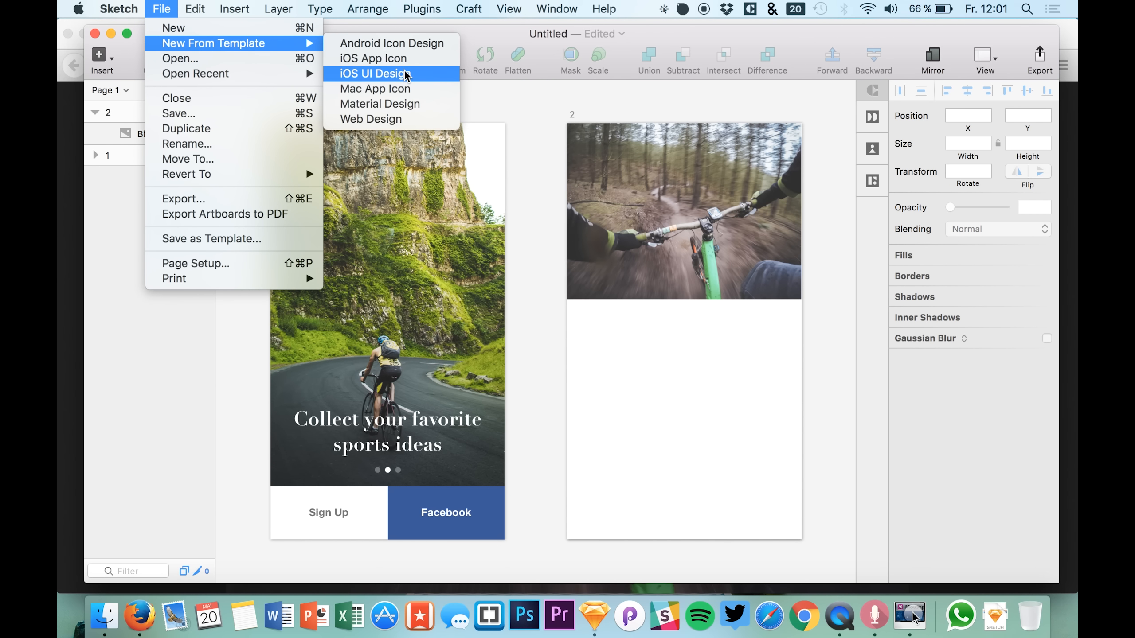
{"action": "left_click", "coordinate": [667, 430]}
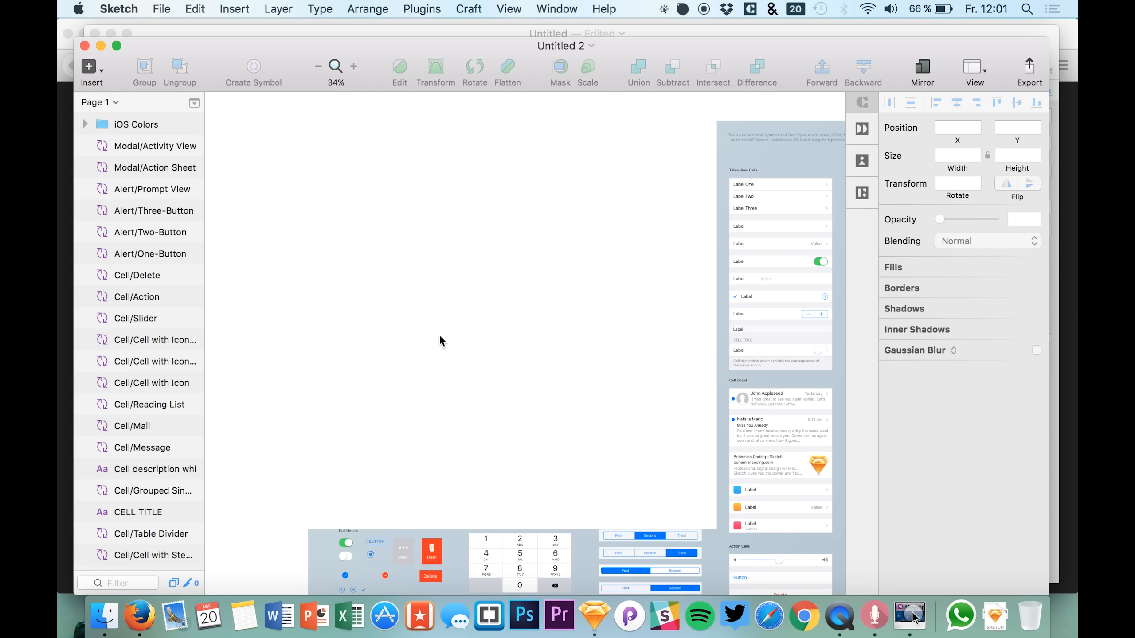
Copy the white 100% status bar symbol from the template and return to the document with the two artboards
{"action": "left_click", "coordinate": [369, 250]}
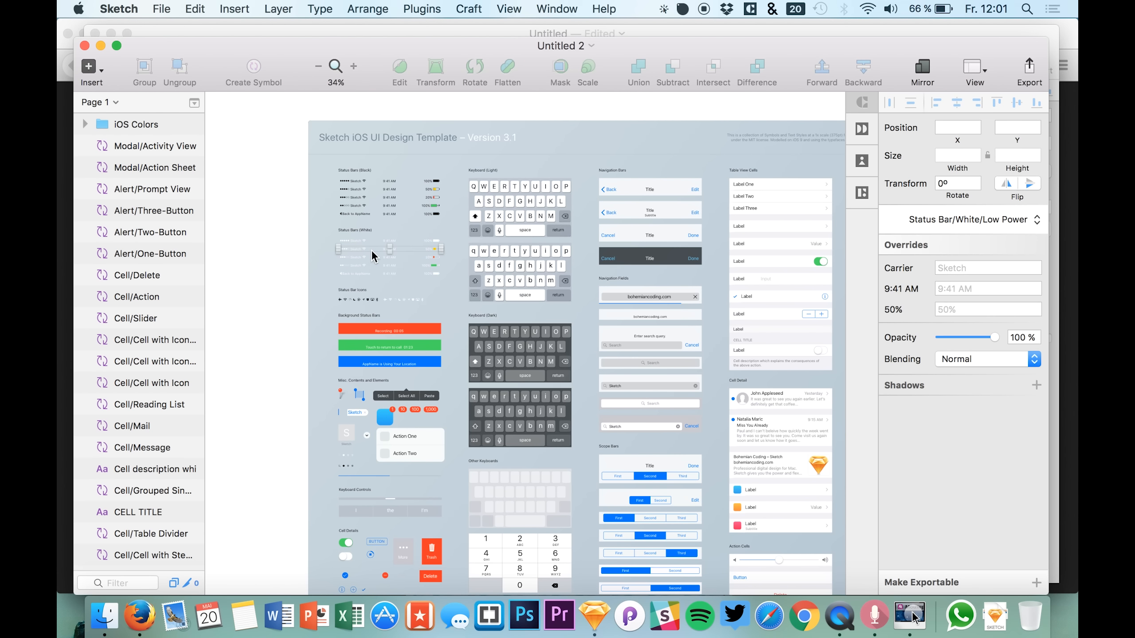
{"action": "left_click", "coordinate": [372, 240]}
{"action": "key", "text": "super+c"}
{"action": "key", "text": "ctrl+Up"}
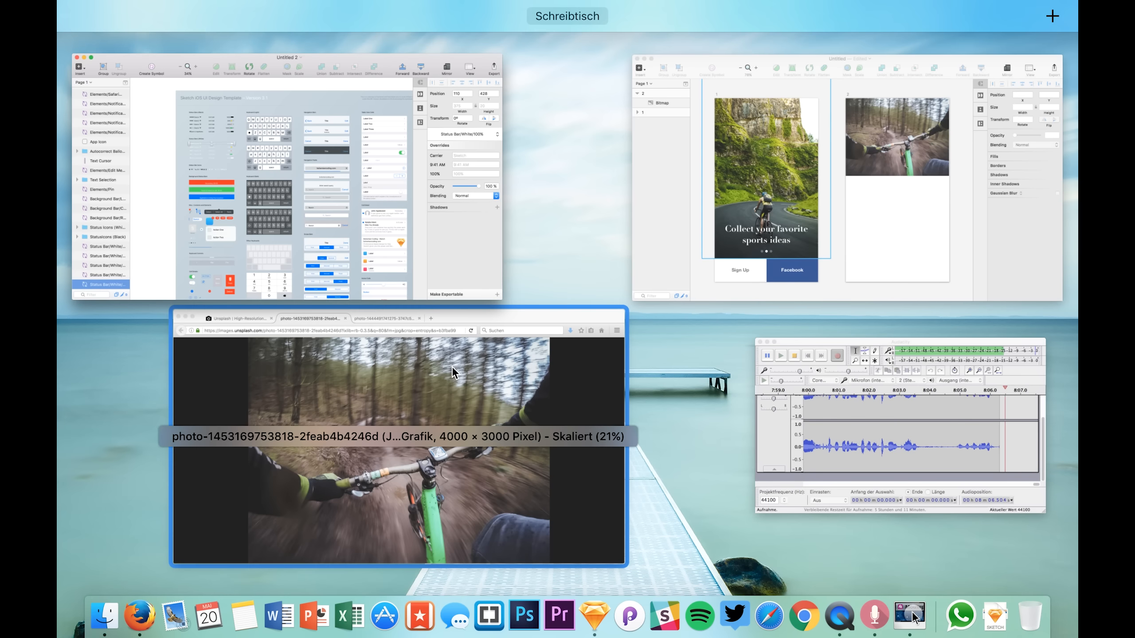
{"action": "left_click", "coordinate": [411, 356]}
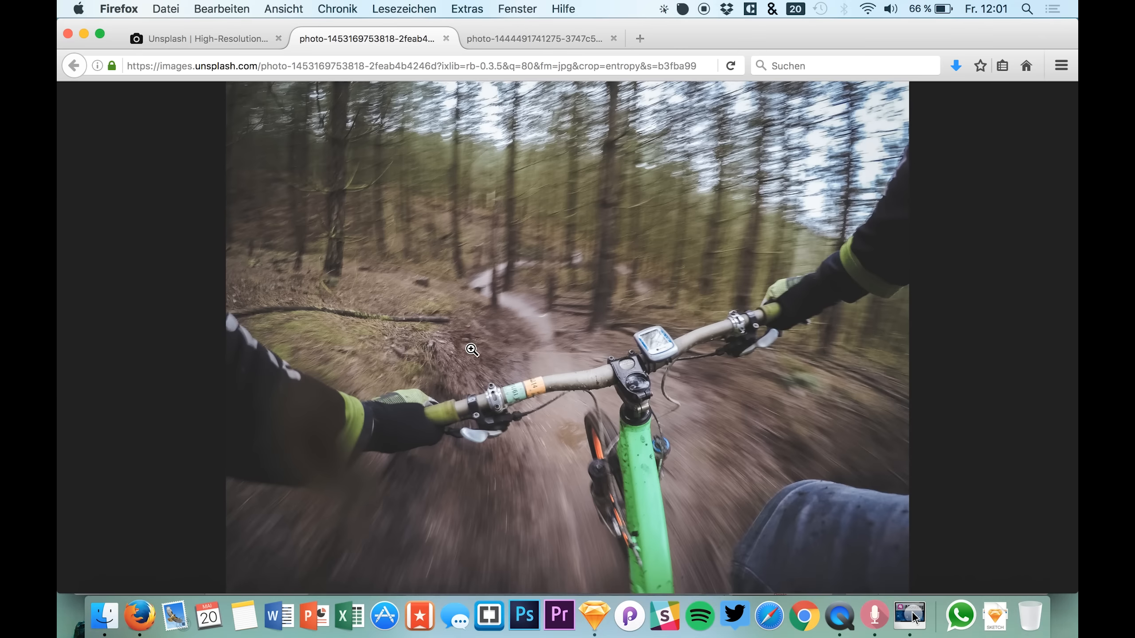
{"action": "key", "text": "ctrl+Up"}
{"action": "left_click", "coordinate": [728, 185]}
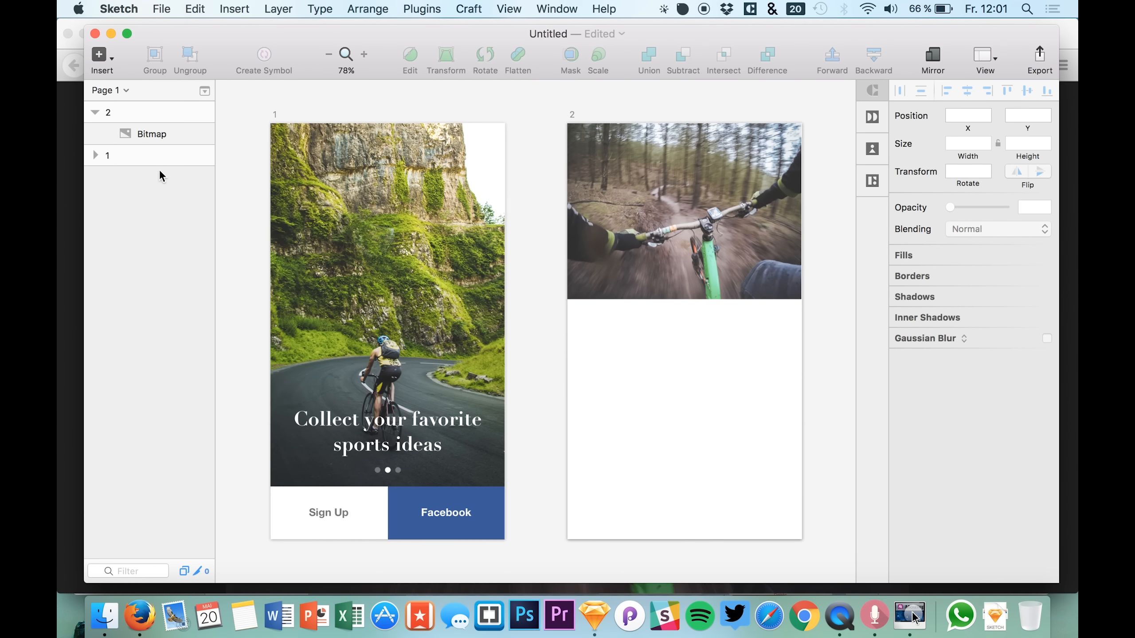
Paste the white status bar above the Facebook layer in artboard 1 and align it to the artboard's top edge
{"action": "left_click", "coordinate": [94, 155]}
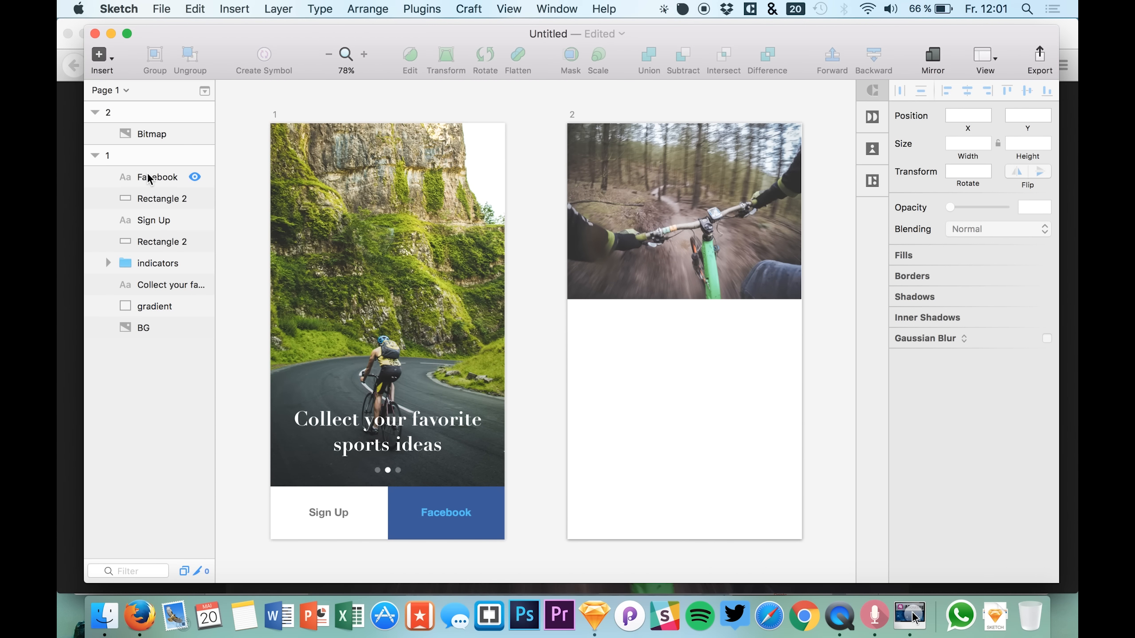
{"action": "left_click", "coordinate": [148, 178]}
{"action": "key", "text": "super+v"}
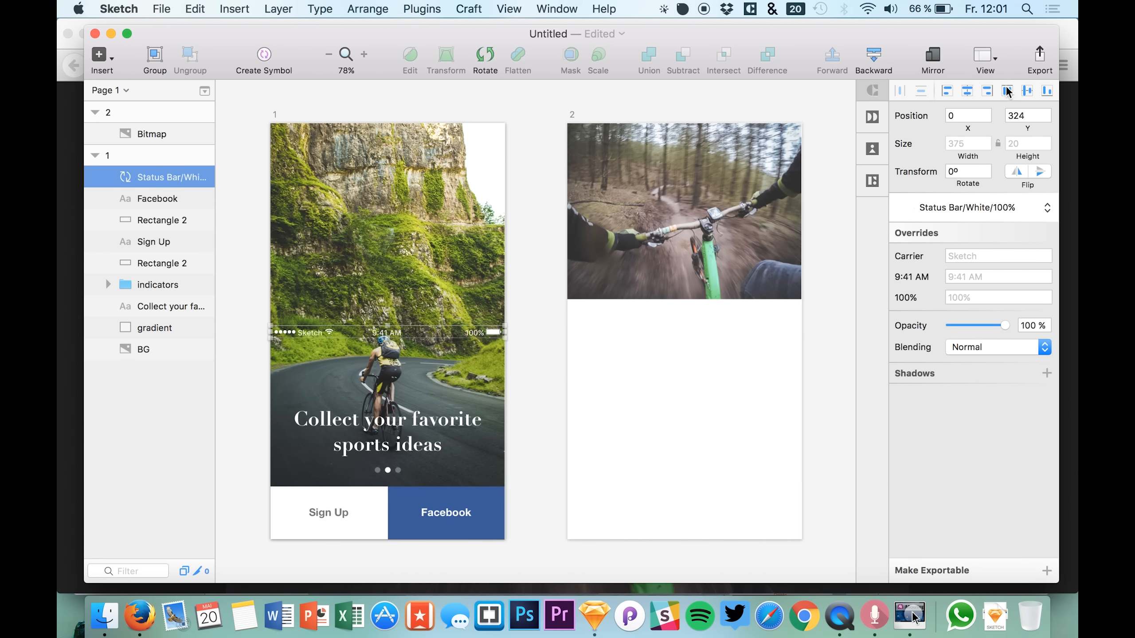
{"action": "left_click", "coordinate": [1007, 91]}
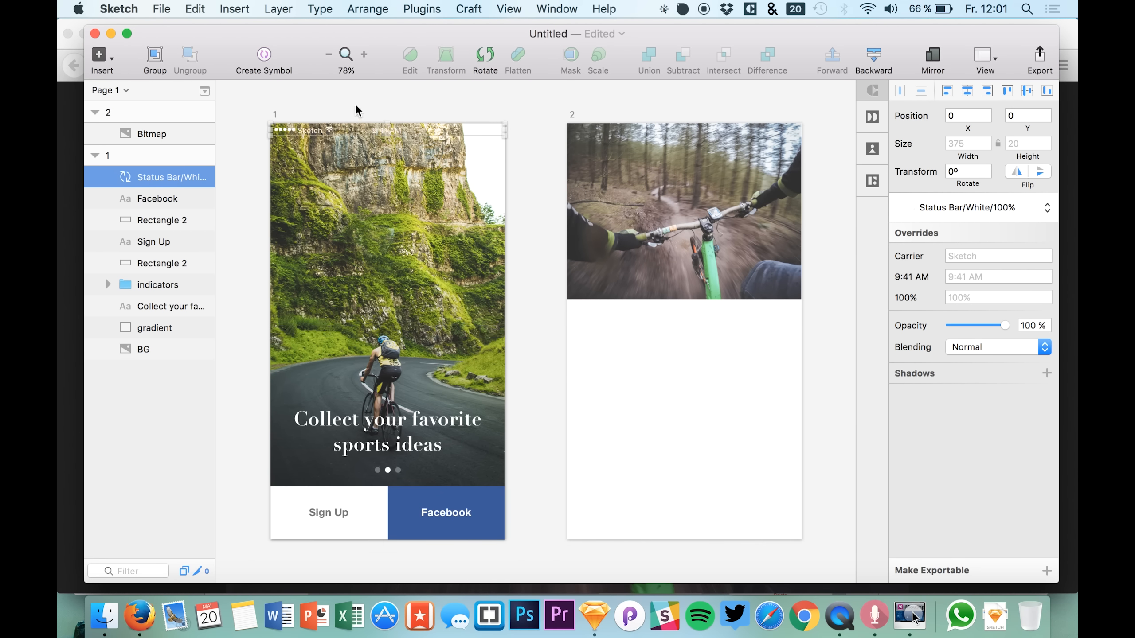
Paste the white status bar above the photo in artboard 2 and align it to the artboard's top edge
{"action": "left_click", "coordinate": [149, 129]}
{"action": "key", "text": "super+v"}
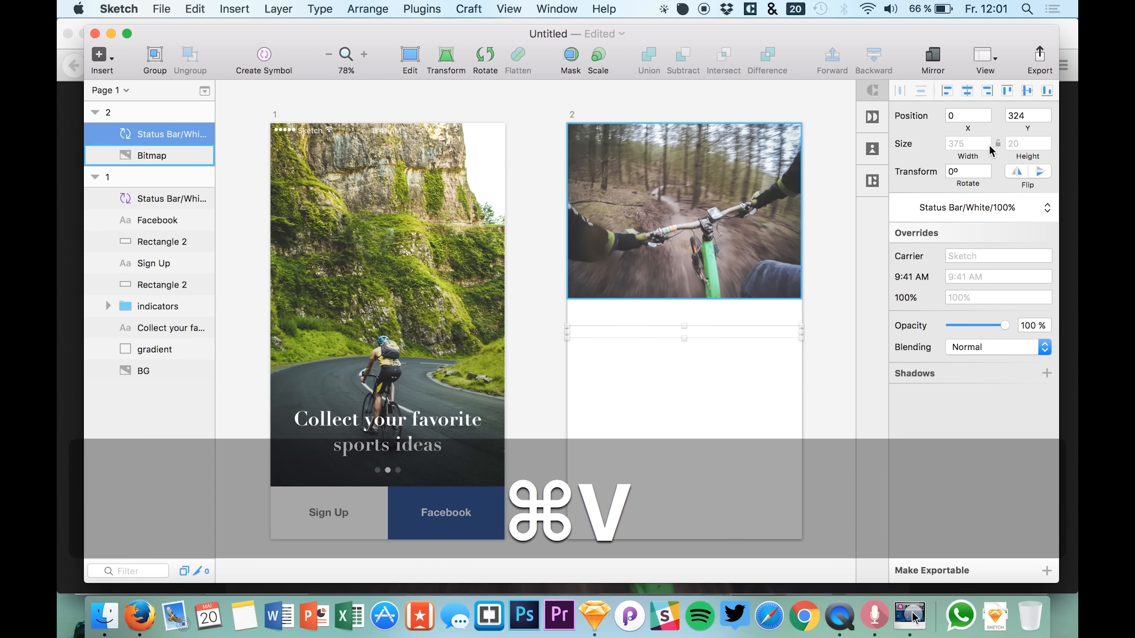
{"action": "left_click", "coordinate": [1008, 91]}
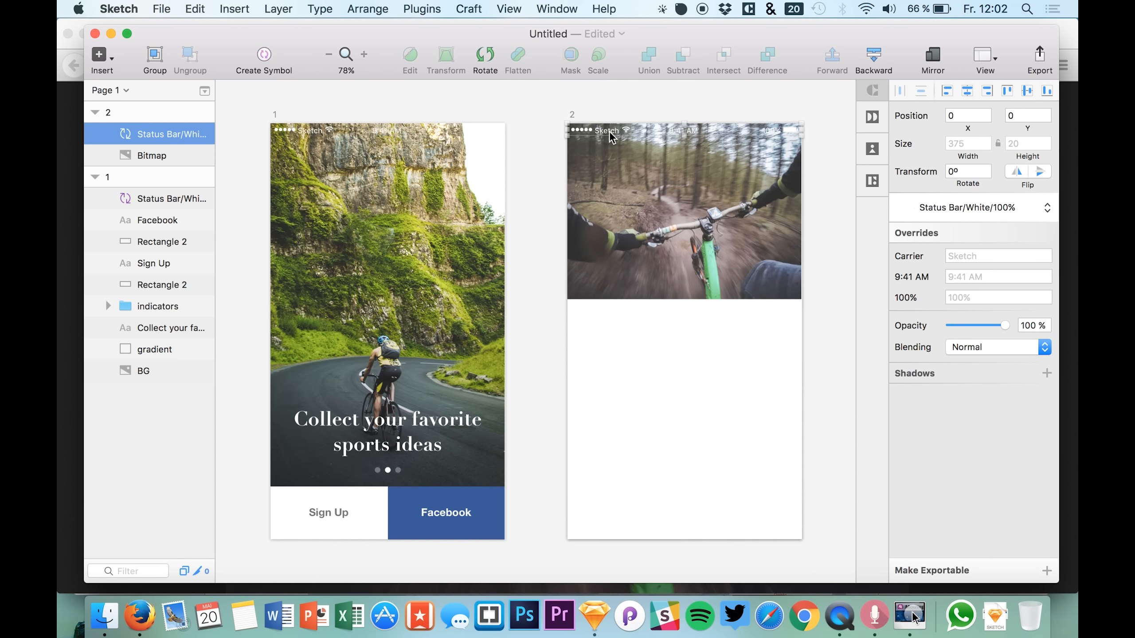
{"action": "left_click", "coordinate": [679, 88]}
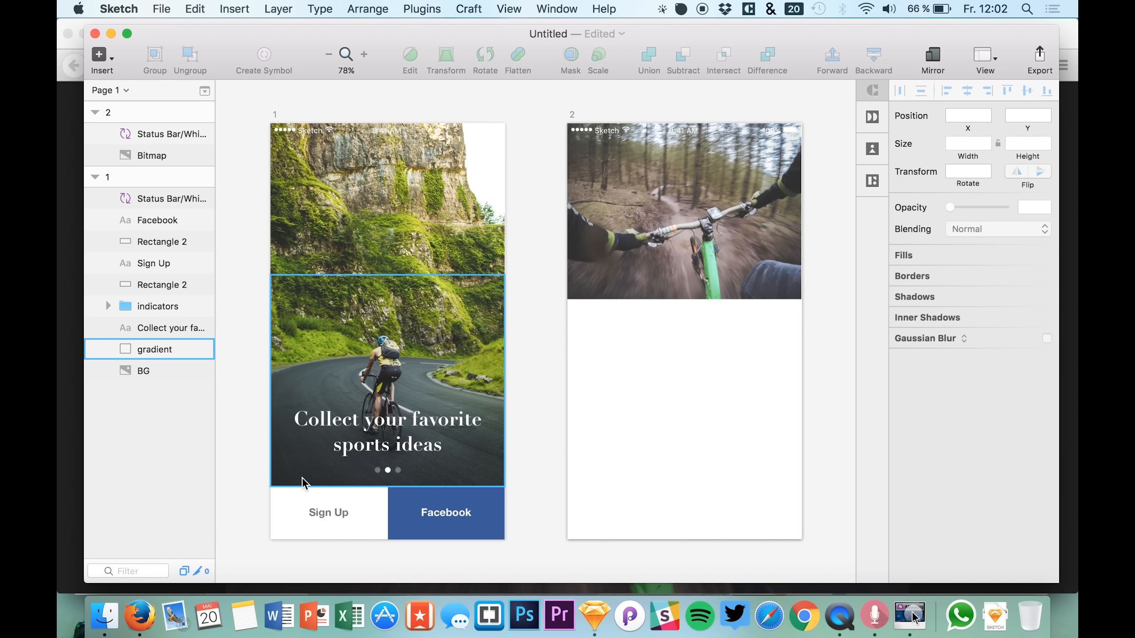
Copy the Sign Up and Facebook labels with their rectangles from artboard 1 and paste them above the photo layer in artboard 2
{"action": "left_click", "coordinate": [148, 221]}
{"action": "key", "text": "super+c"}
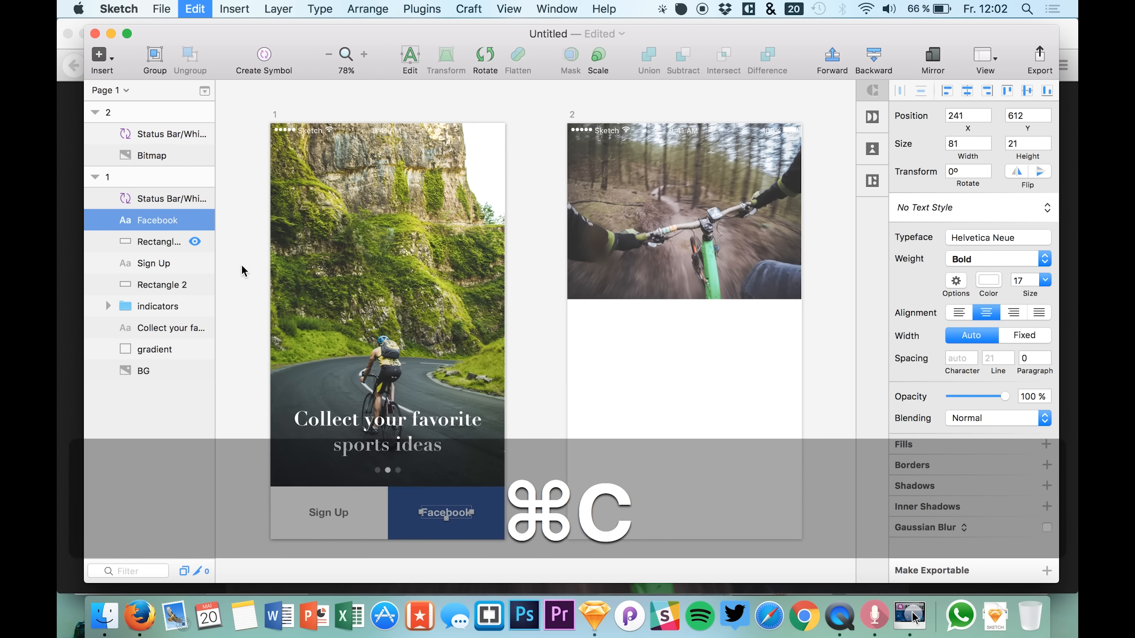
{"action": "left_click", "coordinate": [151, 262]}
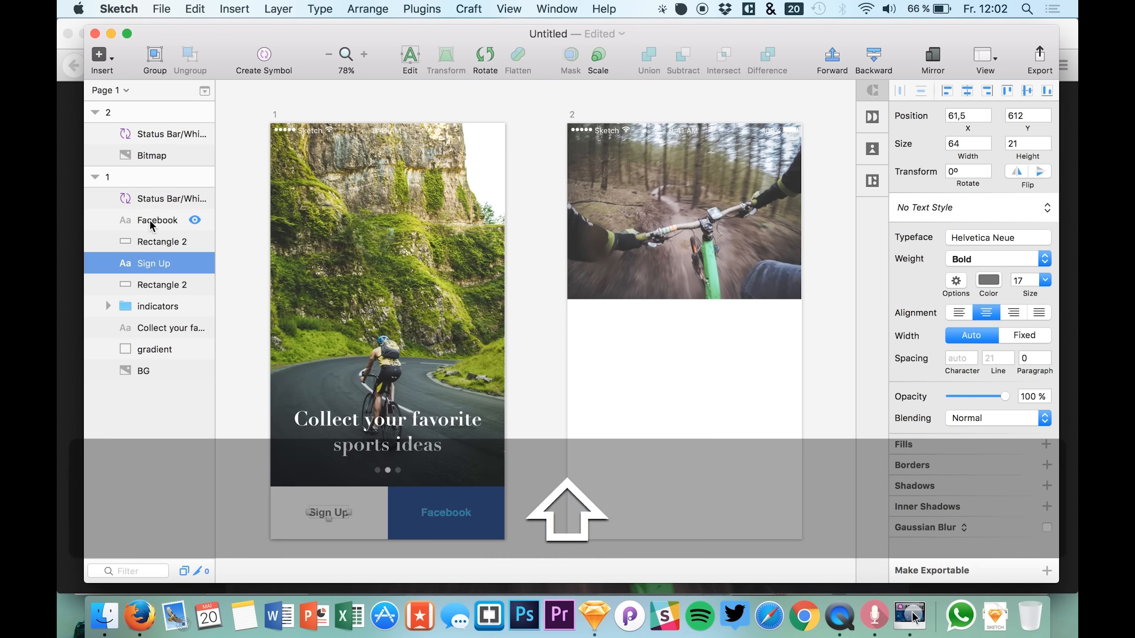
{"action": "left_click", "coordinate": [148, 220], "text": "shift"}
{"action": "key", "text": "super+c"}
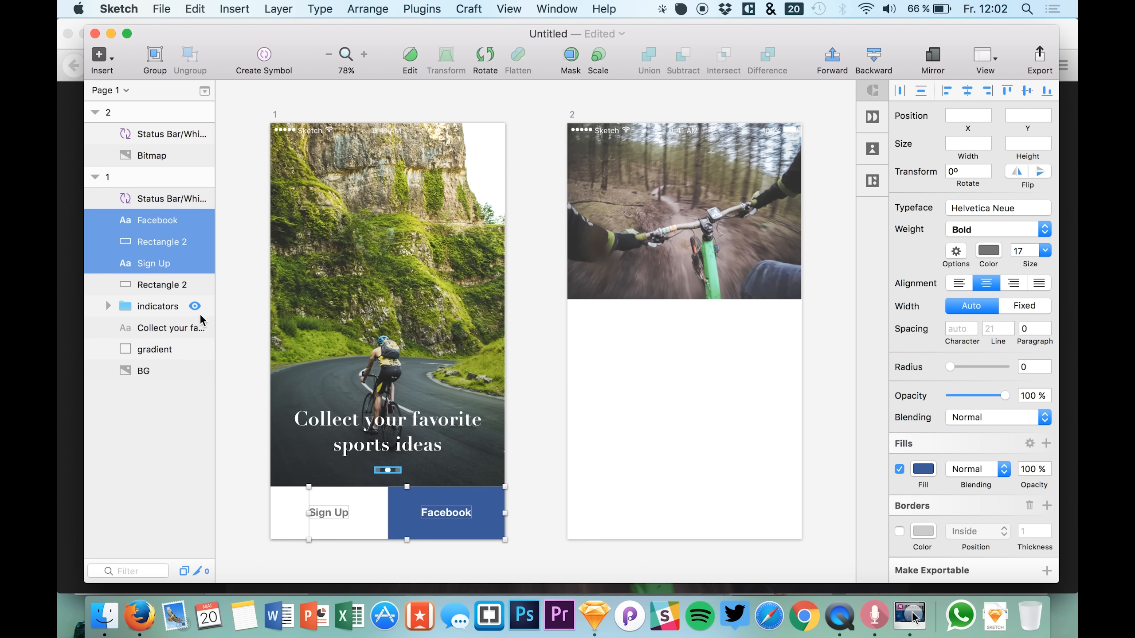
{"action": "left_click", "coordinate": [158, 288]}
{"action": "left_click", "coordinate": [155, 220], "text": "shift"}
{"action": "key", "text": "super+c"}
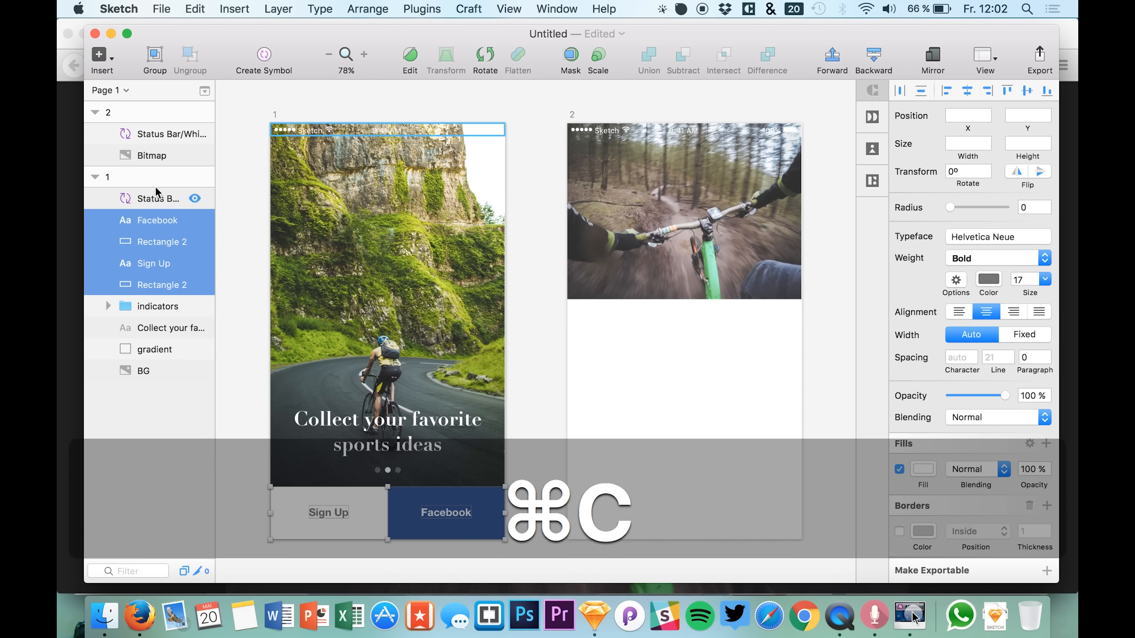
{"action": "left_click", "coordinate": [151, 154]}
{"action": "key", "text": "super+v"}
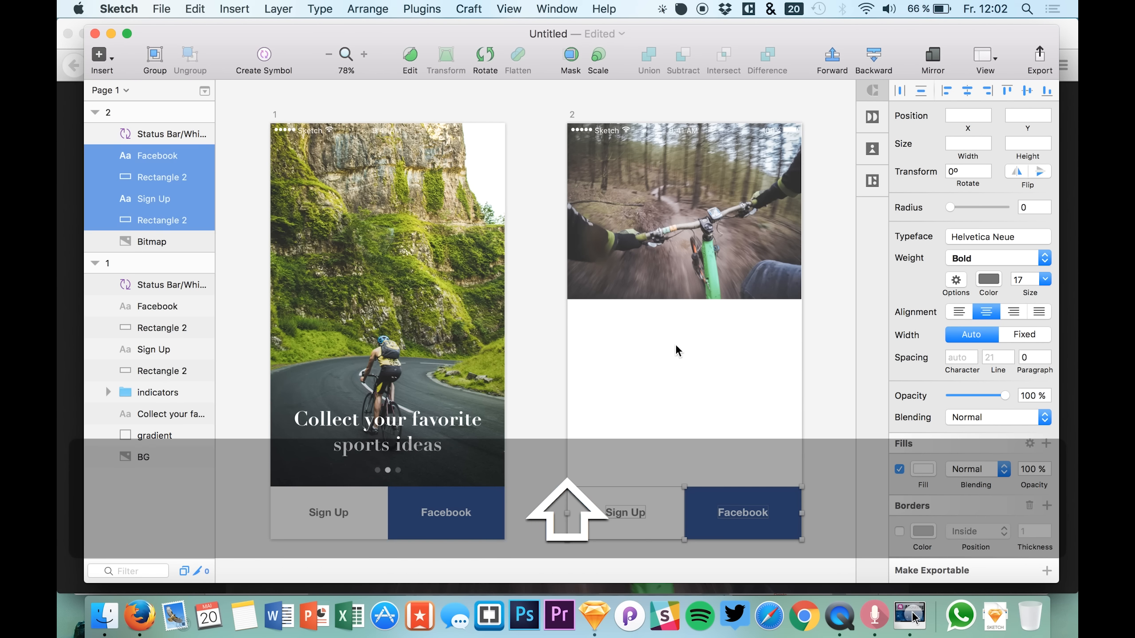
Move the pasted buttons up in artboard 2 until their bottom edge lines up with the photo's bottom edge
{"action": "key", "text": "shift+Up"}
{"action": "key", "text": "shift+Up"}
{"action": "key", "text": "shift+Up"}
{"action": "key", "text": "shift+Up"}
{"action": "key", "text": "shift+Up"}
{"action": "key", "text": "shift+Up"}
{"action": "key", "text": "shift+Up"}
{"action": "key", "text": "shift+Up"}
{"action": "key", "text": "shift+Up"}
{"action": "key", "text": "shift+Up"}
{"action": "key", "text": "shift+Up"}
{"action": "key", "text": "shift+Up"}
{"action": "key", "text": "shift+Up"}
{"action": "key", "text": "shift+Up"}
{"action": "key", "text": "shift+Up"}
{"action": "key", "text": "shift+Up"}
{"action": "key", "text": "shift+Up"}
{"action": "key", "text": "shift+Up"}
{"action": "key", "text": "shift+Up"}
{"action": "key", "text": "shift+Up"}
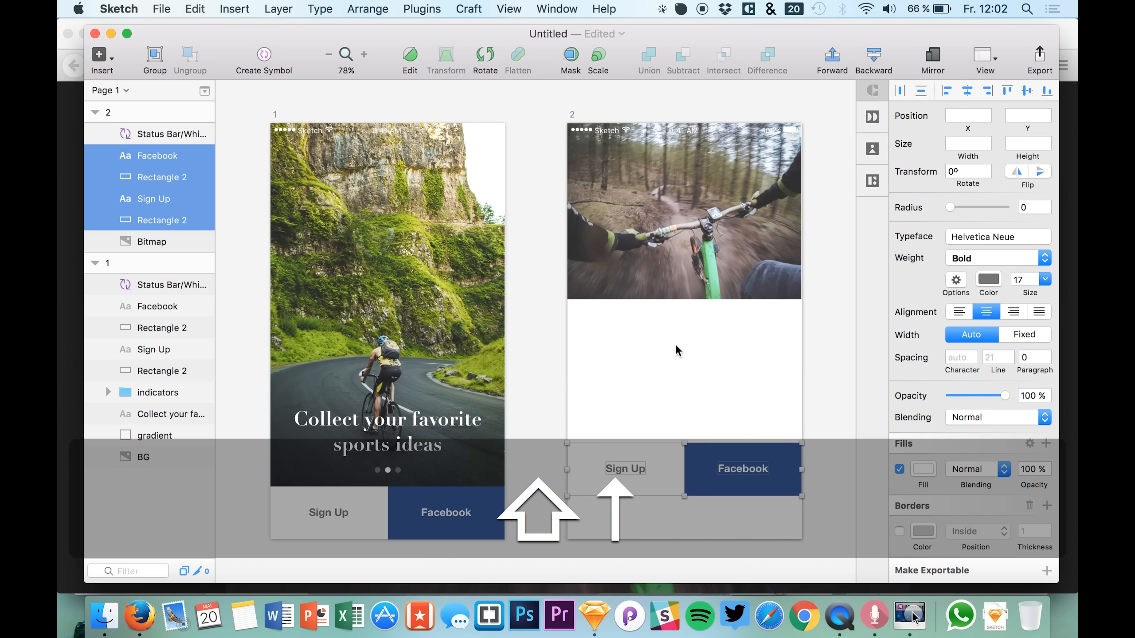
{"action": "key", "text": "shift+Up"}
{"action": "key", "text": "shift+Up"}
{"action": "key", "text": "shift+Up"}
{"action": "key", "text": "shift+Up"}
{"action": "key", "text": "shift+Up"}
{"action": "key", "text": "shift+Up"}
{"action": "key", "text": "shift+Up"}
{"action": "key", "text": "shift+Up"}
{"action": "key", "text": "shift+Up"}
{"action": "key", "text": "shift+Up"}
{"action": "key", "text": "shift+Up"}
{"action": "key", "text": "shift+Up"}
{"action": "key", "text": "shift+Up"}
{"action": "key", "text": "shift+Up"}
{"action": "key", "text": "shift+Up"}
{"action": "key", "text": "shift+Up"}
{"action": "key", "text": "shift+Up"}
{"action": "key", "text": "shift+Up"}
{"action": "key", "text": "shift+Up"}
{"action": "key", "text": "shift+Up"}
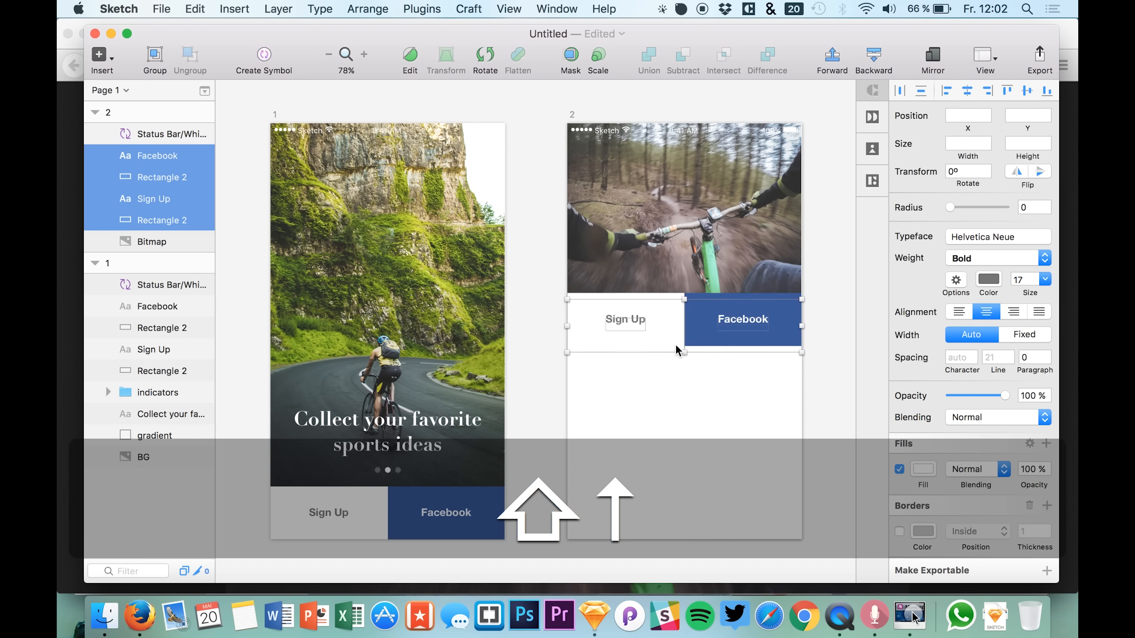
{"action": "key", "text": "shift+Up"}
{"action": "key", "text": "shift+Up"}
{"action": "key", "text": "shift+Up"}
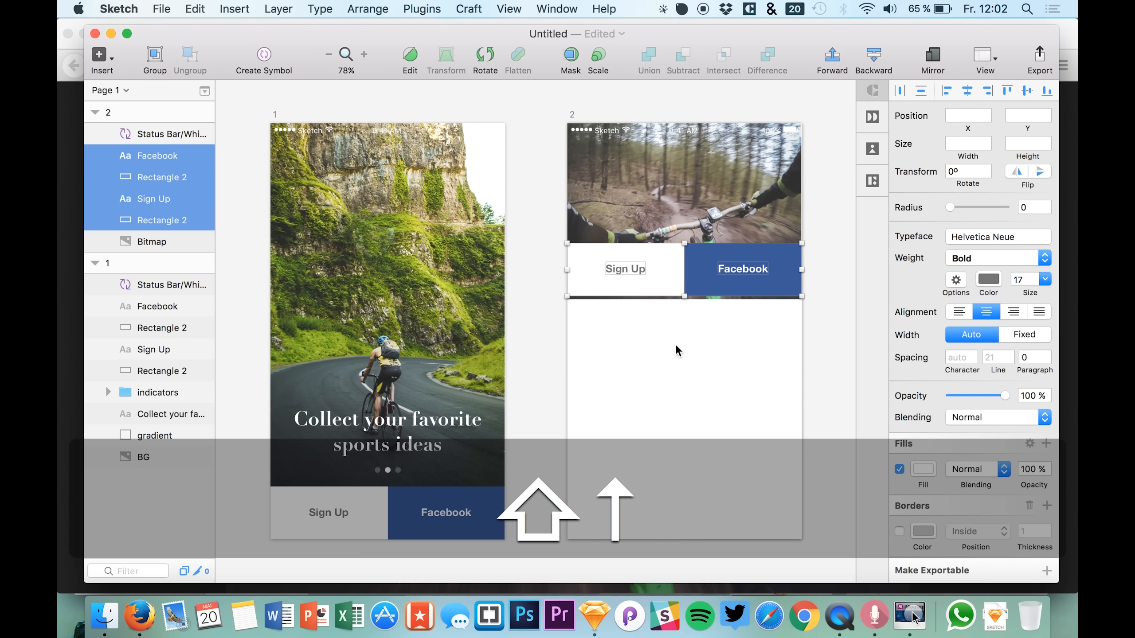
{"action": "key", "text": "Down"}
{"action": "key", "text": "Down"}
{"action": "key", "text": "Down"}
{"action": "key", "text": "Down"}
{"action": "key", "text": "Down"}
{"action": "key", "text": "Down"}
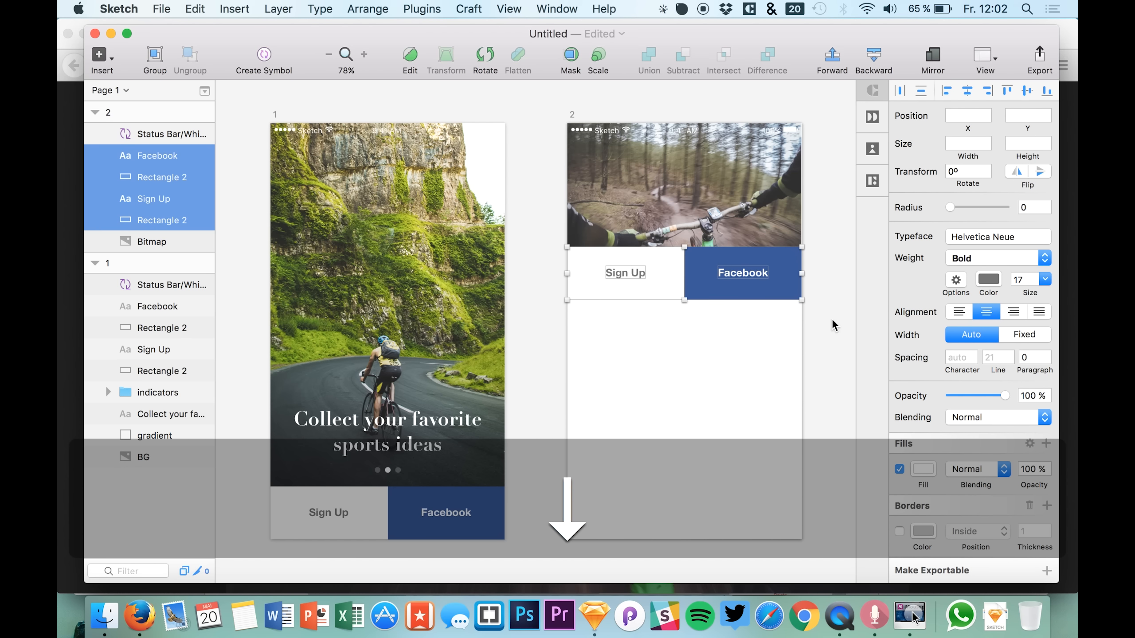
{"action": "key", "text": "Up"}
{"action": "left_click", "coordinate": [670, 321]}
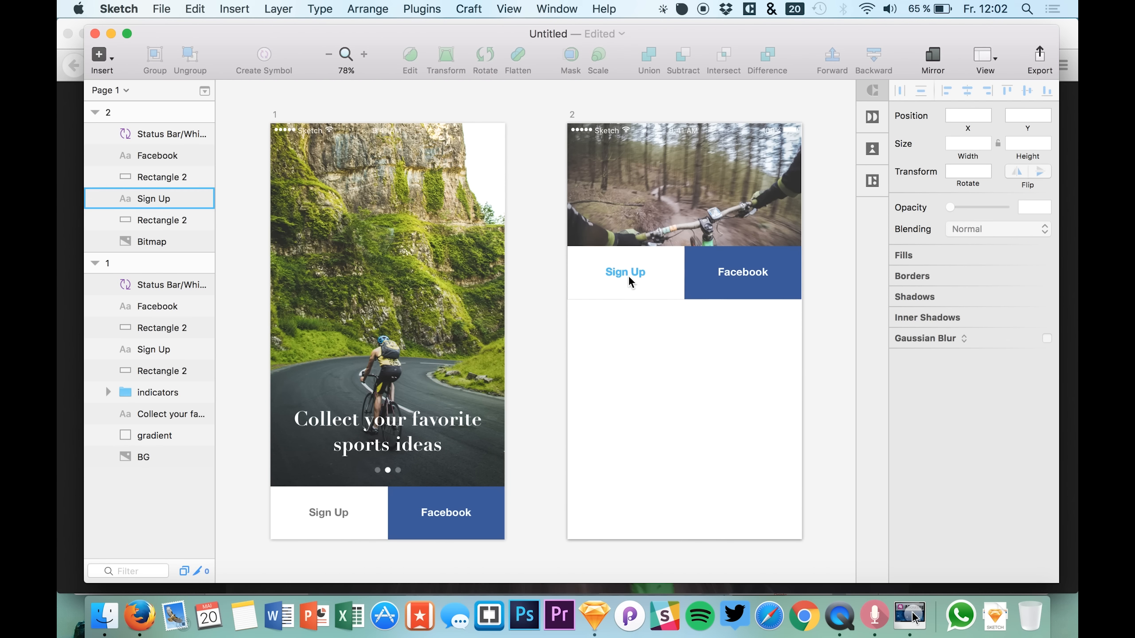
Change the Facebook label in artboard 2 to "Sign In"
{"action": "left_click", "coordinate": [750, 275]}
{"action": "double_click", "coordinate": [750, 276]}
{"action": "type", "text": "Sign In"}
{"action": "left_click", "coordinate": [717, 293]}
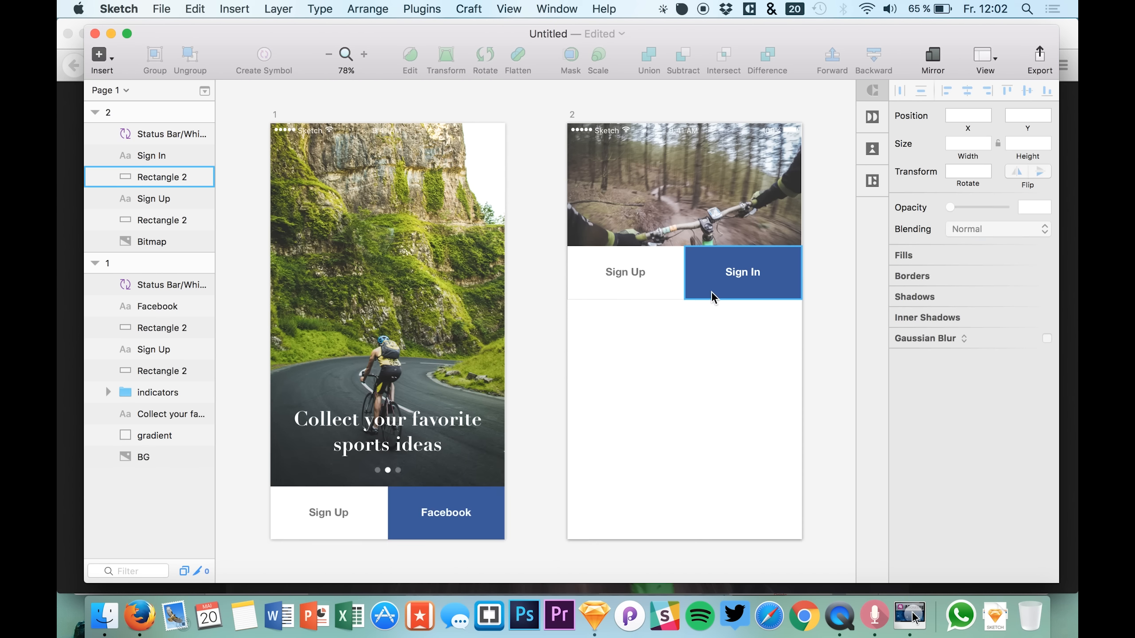
Fill the rectangle behind Sign In with the preset linear gradient from transparent to black
{"action": "left_click", "coordinate": [915, 341]}
{"action": "left_click_drag", "start_coordinate": [915, 401], "coordinate": [886, 352]}
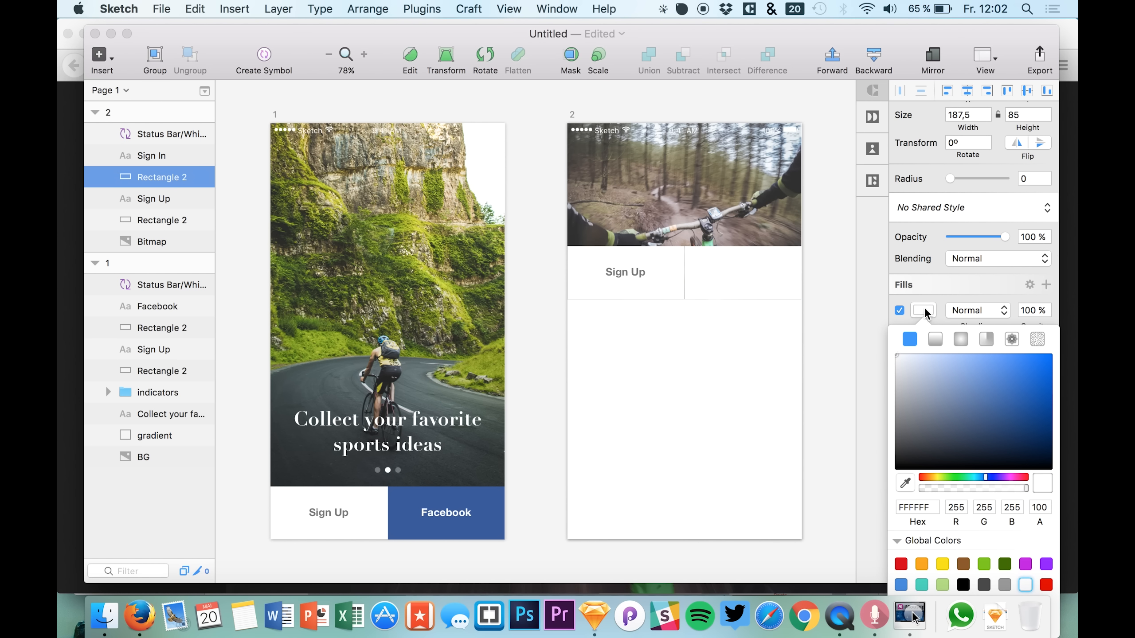
{"action": "left_click", "coordinate": [935, 339]}
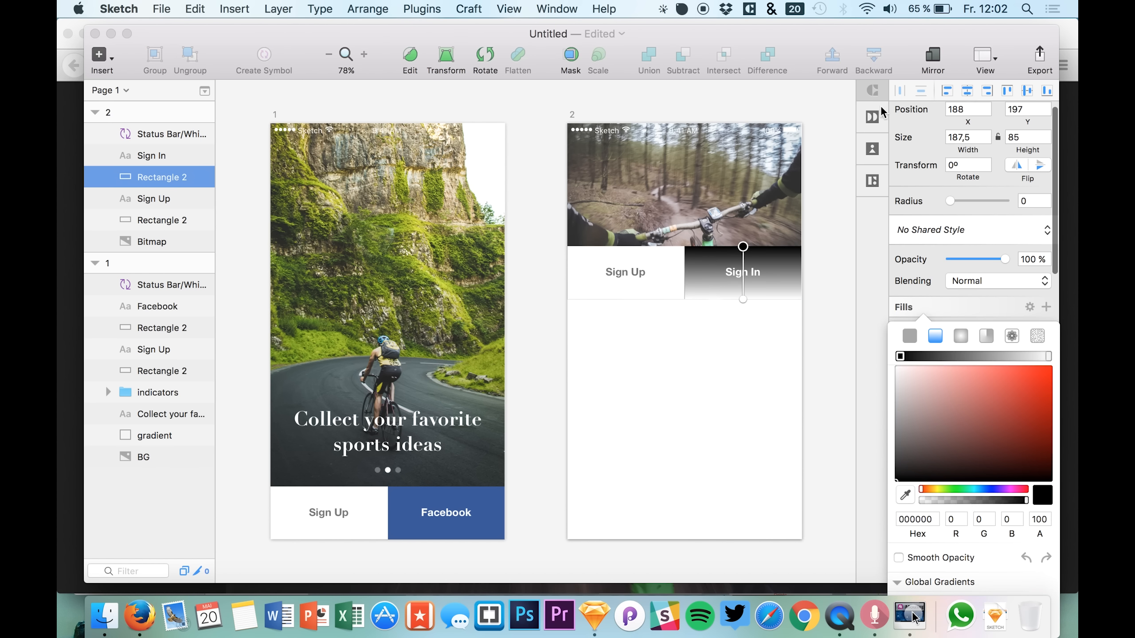
{"action": "mouse_move", "coordinate": [853, 28]}
{"action": "left_mouse_down"}
{"action": "mouse_move", "coordinate": [854, 161]}
{"action": "mouse_move", "coordinate": [848, 68]}
{"action": "left_mouse_up"}
{"action": "left_click", "coordinate": [991, 510]}
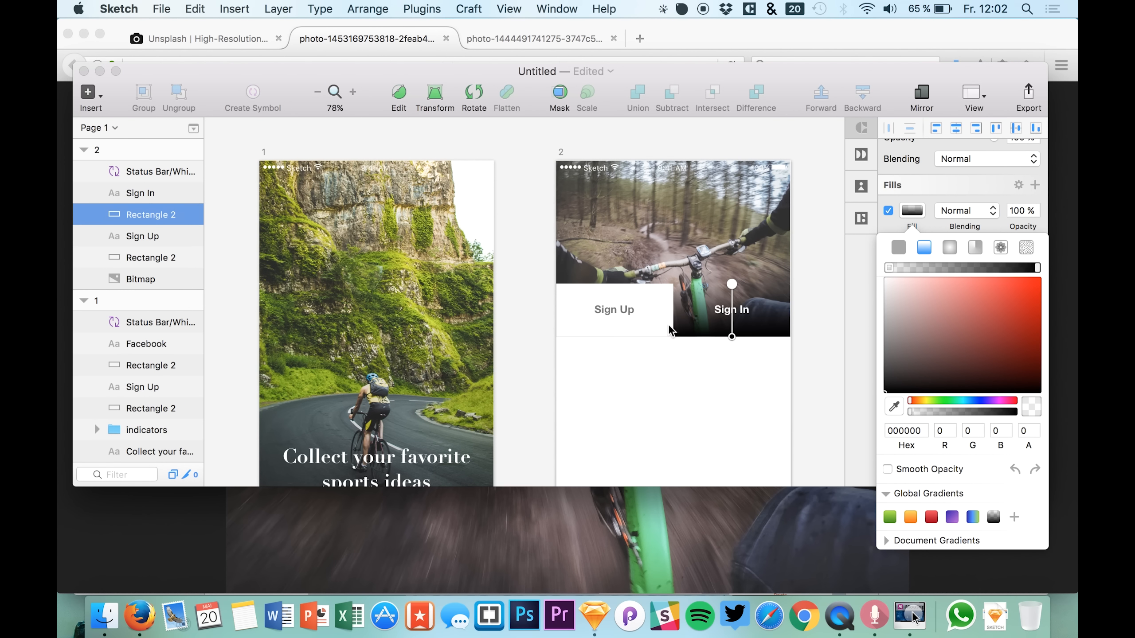
Fill the rectangle behind Sign Up in artboard 2 with the preset transparent-to-black linear gradient
{"action": "left_click", "coordinate": [647, 303]}
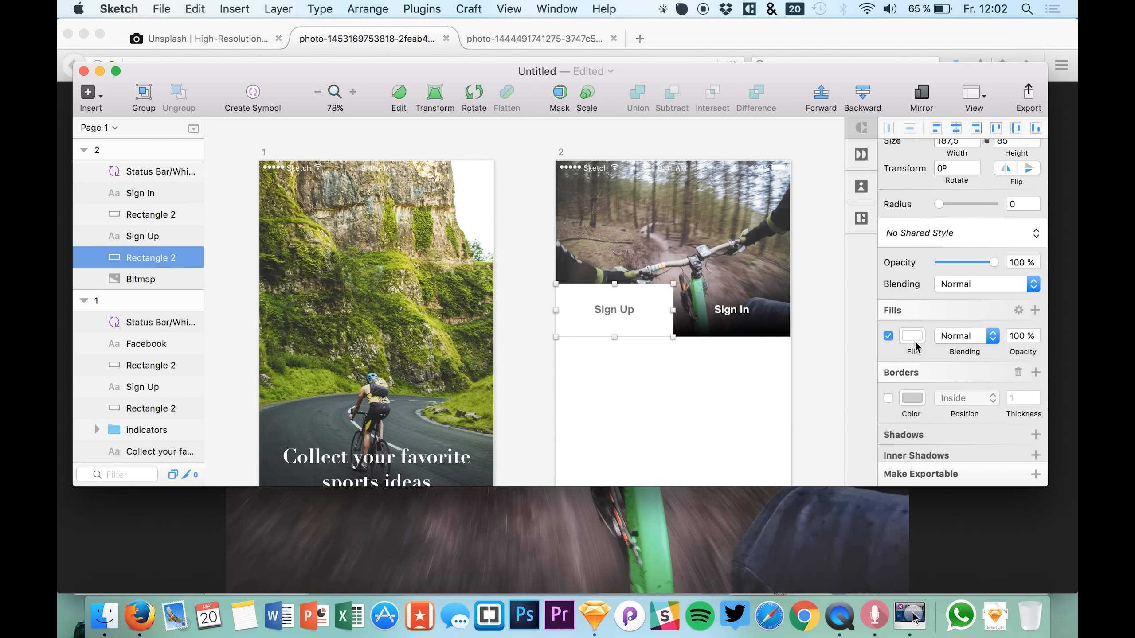
{"action": "left_click", "coordinate": [912, 337]}
{"action": "left_click", "coordinate": [923, 336]}
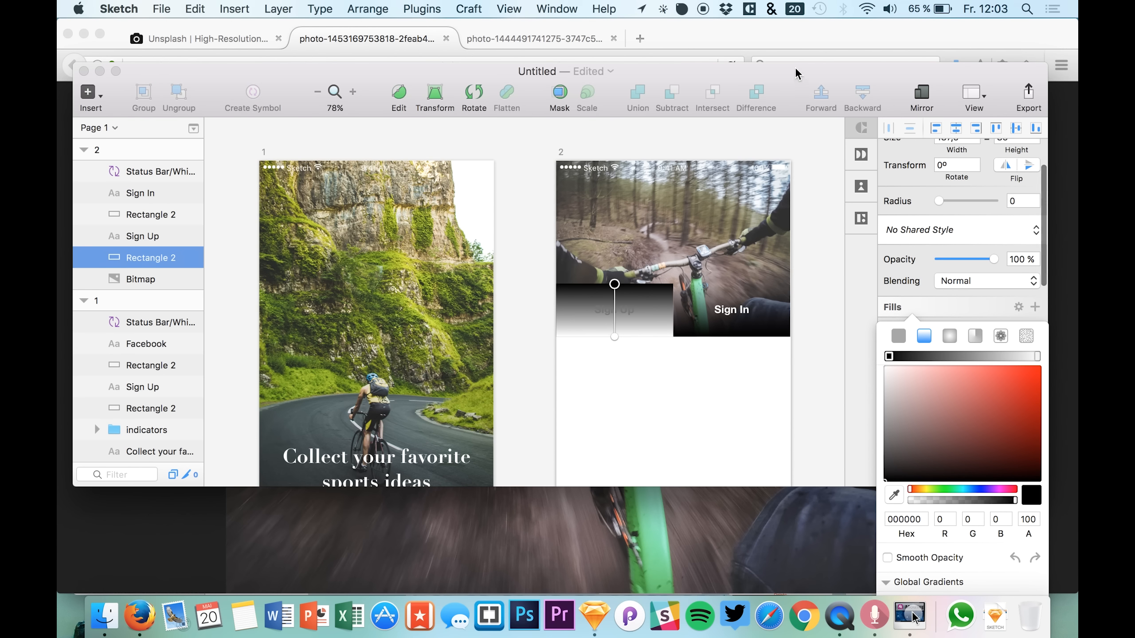
{"action": "left_click_drag", "start_coordinate": [795, 74], "coordinate": [790, 27]}
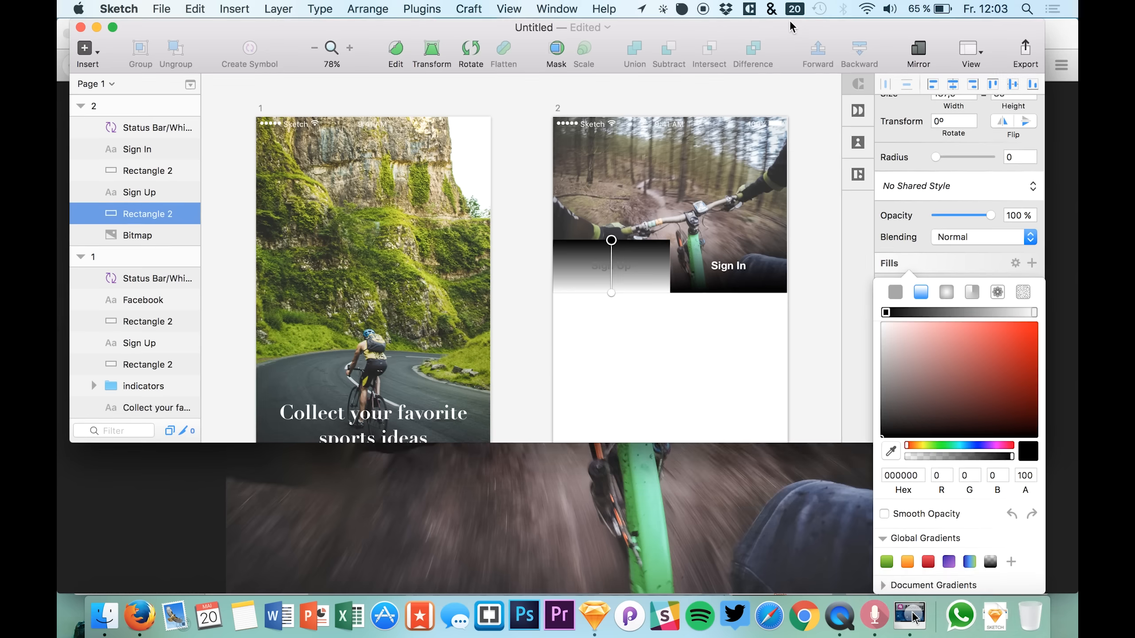
{"action": "left_click", "coordinate": [990, 562]}
{"action": "left_click_drag", "start_coordinate": [648, 27], "coordinate": [667, 167]}
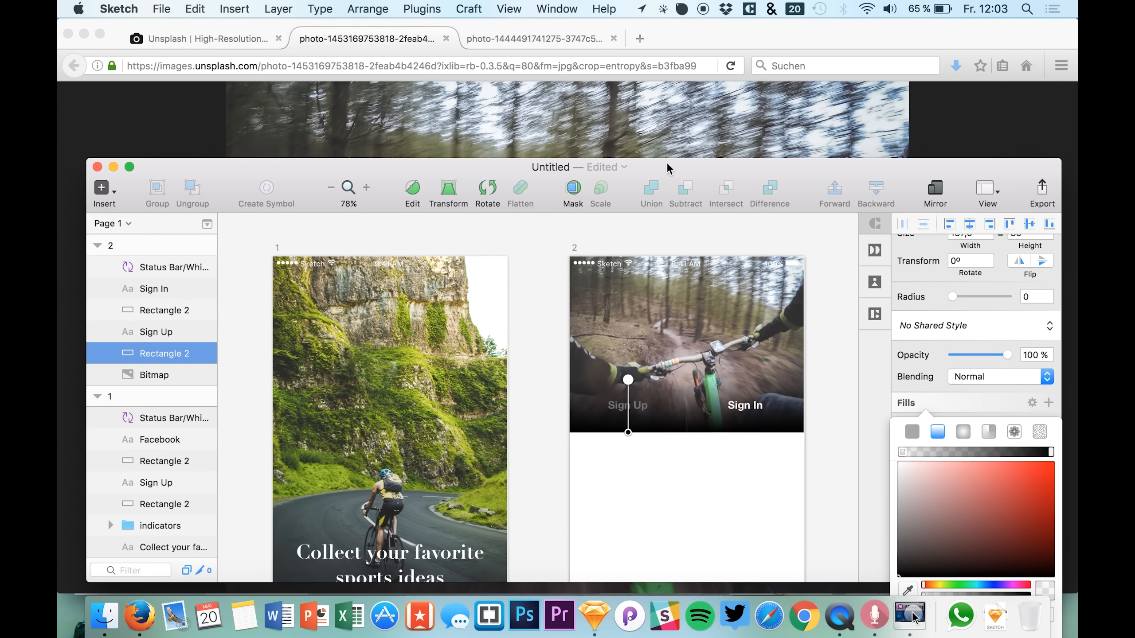
{"action": "double_click", "coordinate": [667, 167]}
Try white (FFFFFF) as the transparent stop of the Sign Up rectangle's gradient and return it to black (000000)
{"action": "left_click_drag", "start_coordinate": [133, 266], "coordinate": [133, 254]}
{"action": "left_click", "coordinate": [141, 248]}
{"action": "left_click", "coordinate": [179, 229]}
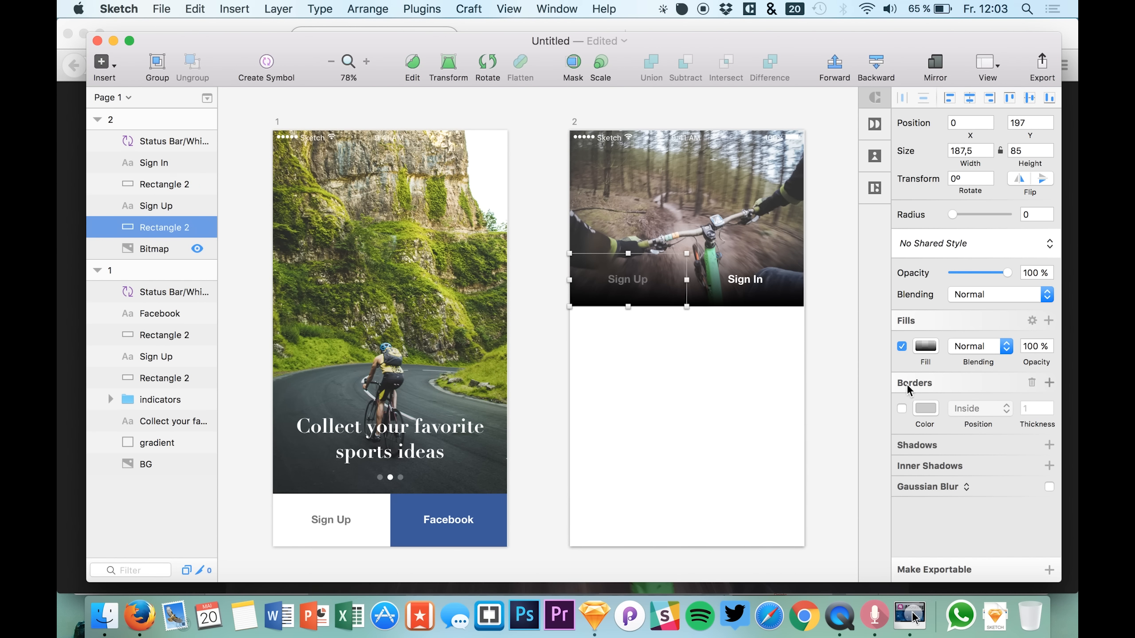
{"action": "left_click", "coordinate": [926, 347]}
{"action": "left_click", "coordinate": [937, 335]}
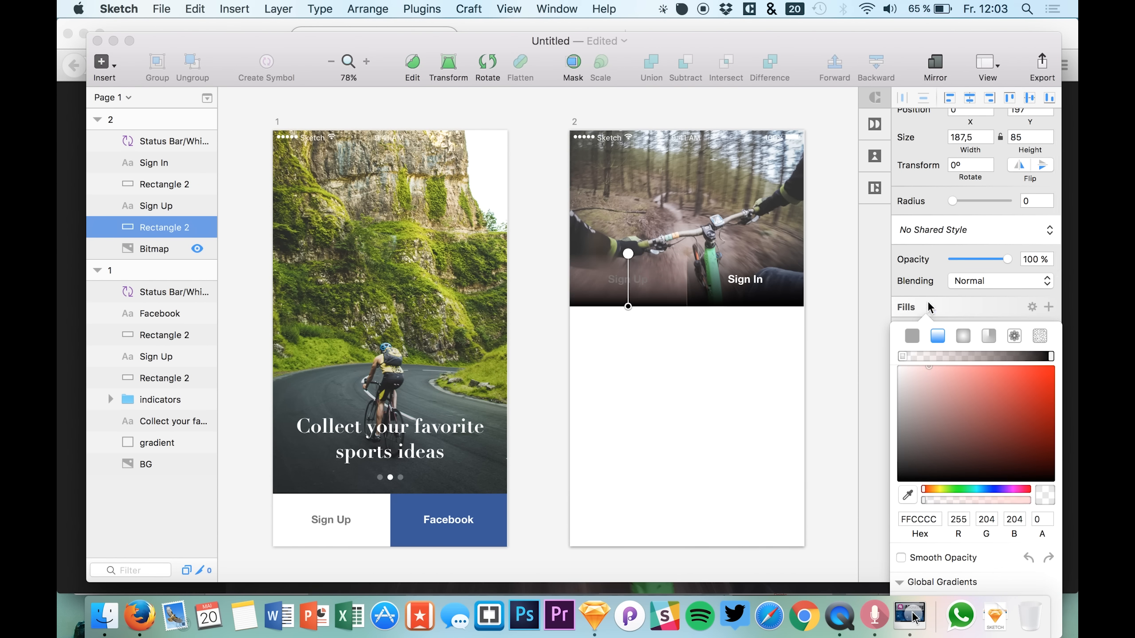
{"action": "left_click_drag", "start_coordinate": [926, 301], "coordinate": [927, 341]}
{"action": "scroll", "coordinate": [932, 241], "scroll_direction": "down", "scroll_amount": 5}
{"action": "scroll", "coordinate": [933, 231], "scroll_direction": "up", "scroll_amount": 5}
{"action": "scroll", "coordinate": [932, 231], "scroll_direction": "down", "scroll_amount": 5}
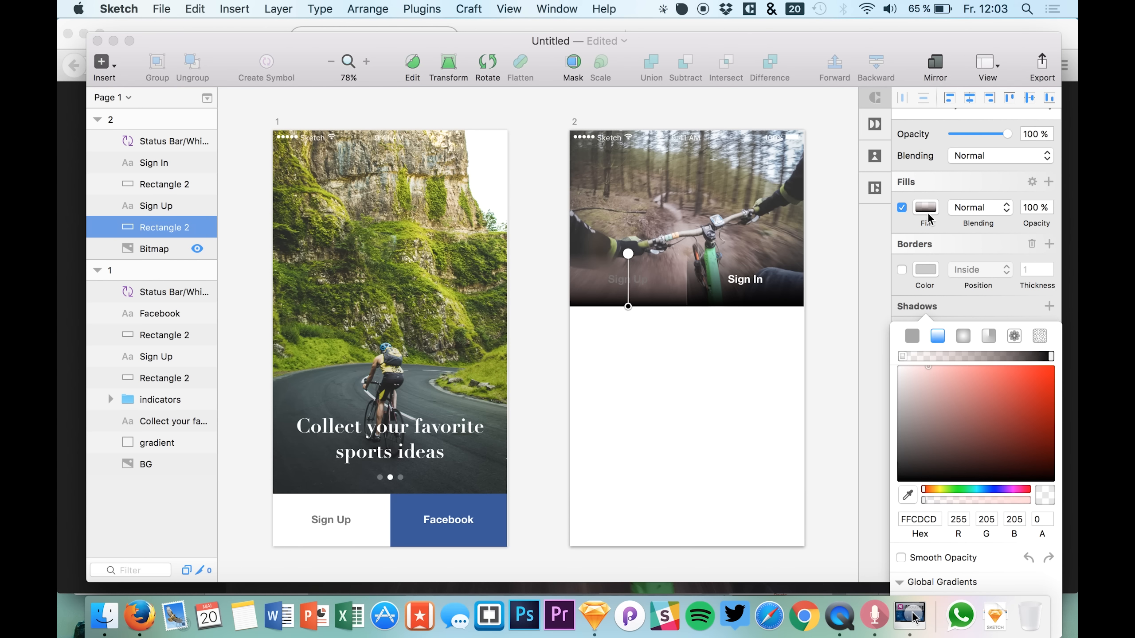
{"action": "left_click_drag", "start_coordinate": [914, 406], "coordinate": [899, 368]}
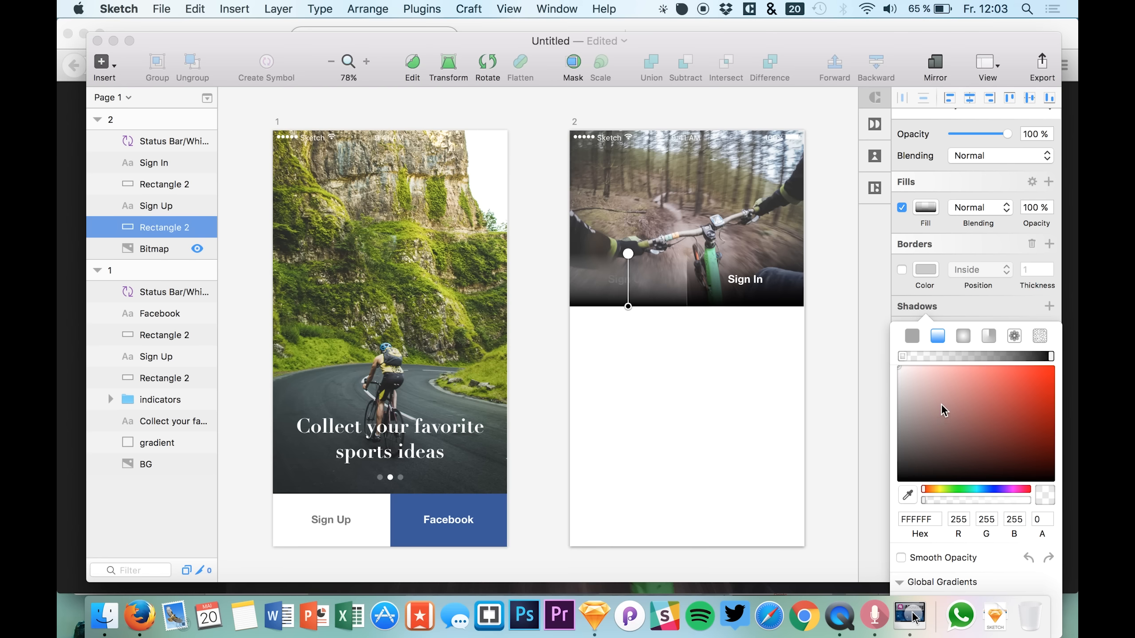
{"action": "left_click_drag", "start_coordinate": [944, 410], "coordinate": [827, 589]}
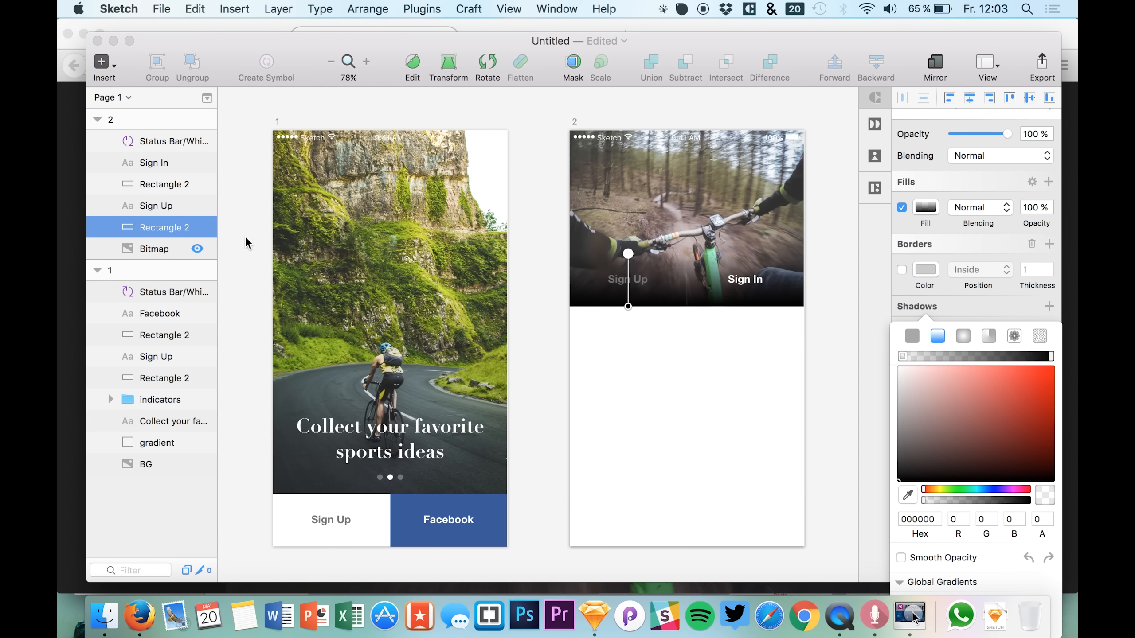
Set the Sign Up label's text color in artboard 2 to white (FFFFFF)
{"action": "left_click", "coordinate": [145, 208]}
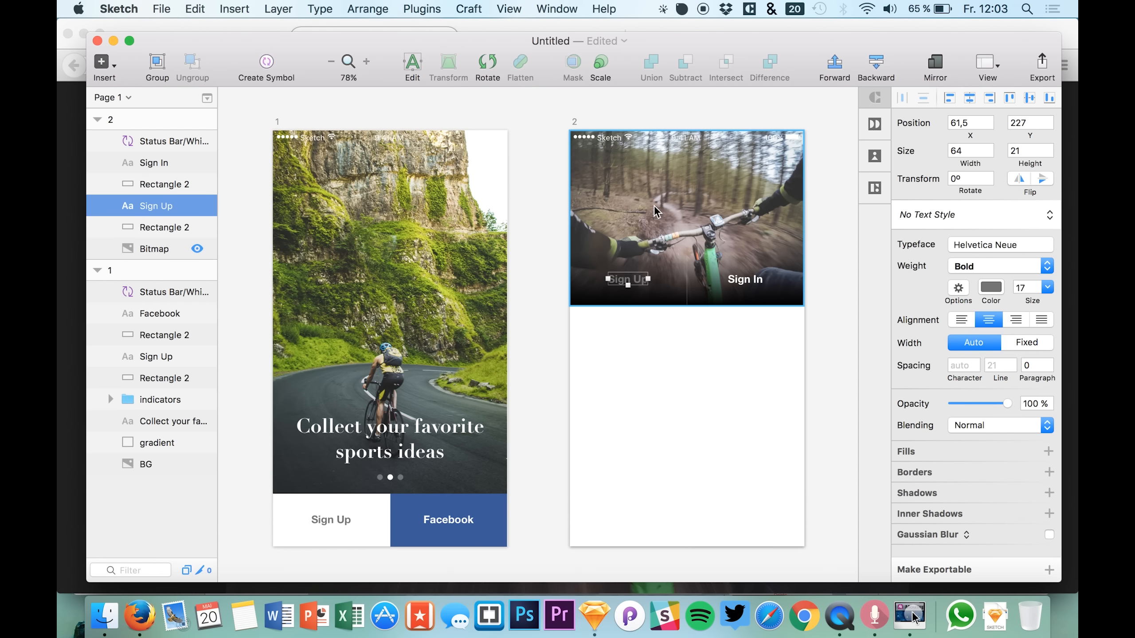
{"action": "left_click", "coordinate": [990, 287]}
{"action": "left_click", "coordinate": [972, 375]}
{"action": "left_click", "coordinate": [1027, 550]}
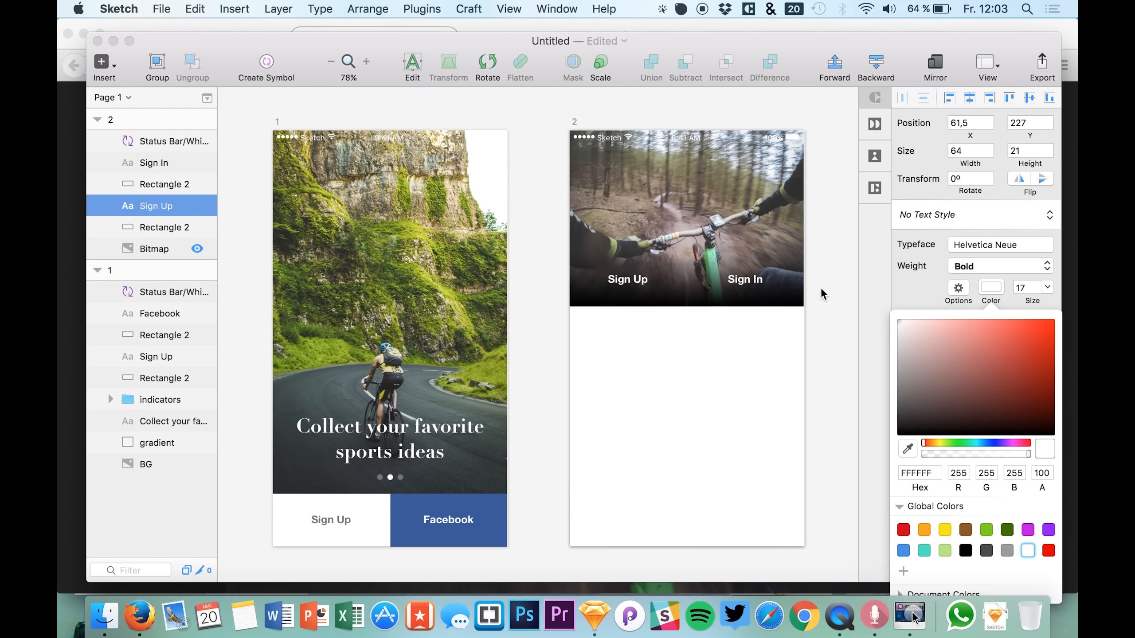
Set the width of the rectangle behind Sign Up in artboard 2 to 188
{"action": "left_click", "coordinate": [122, 227]}
{"action": "left_click", "coordinate": [122, 228]}
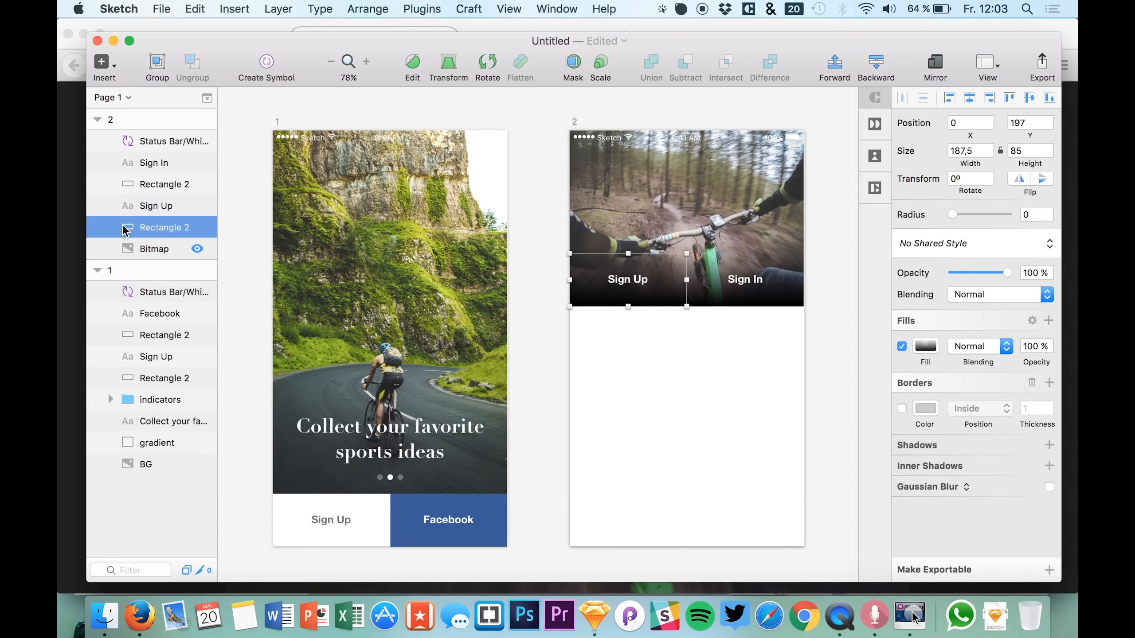
{"action": "left_click", "coordinate": [976, 153]}
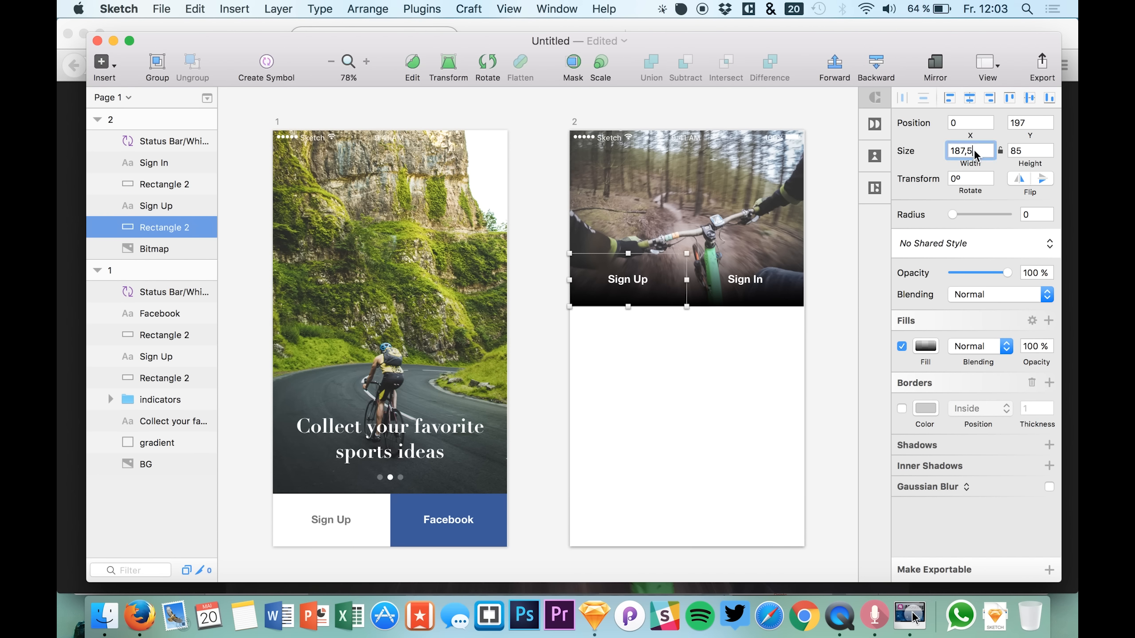
{"action": "key", "text": "Up"}
{"action": "key", "text": "Down"}
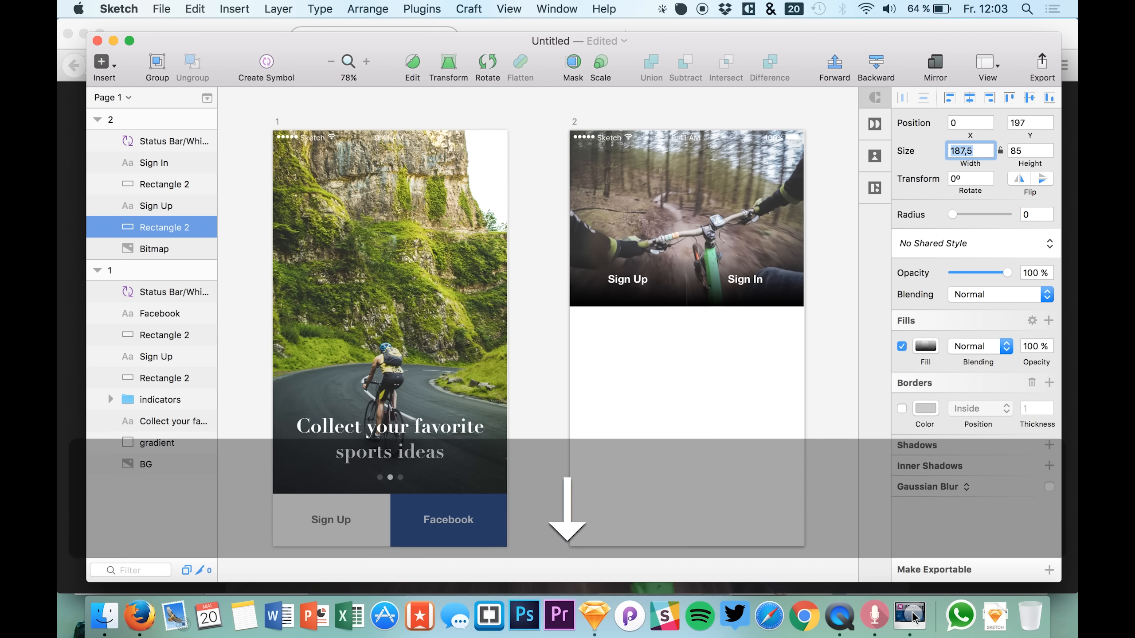
{"action": "key", "text": "Right"}
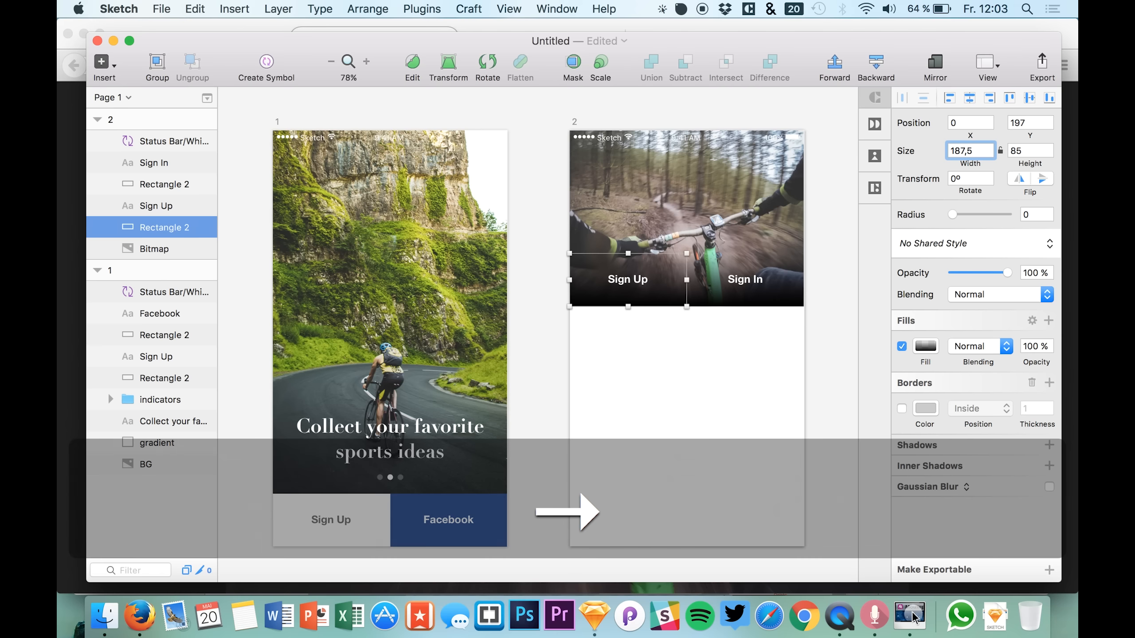
{"action": "key", "text": "BackSpace"}
{"action": "key", "text": "BackSpace"}
{"action": "type", "text": "8"}
{"action": "key", "text": "Return"}
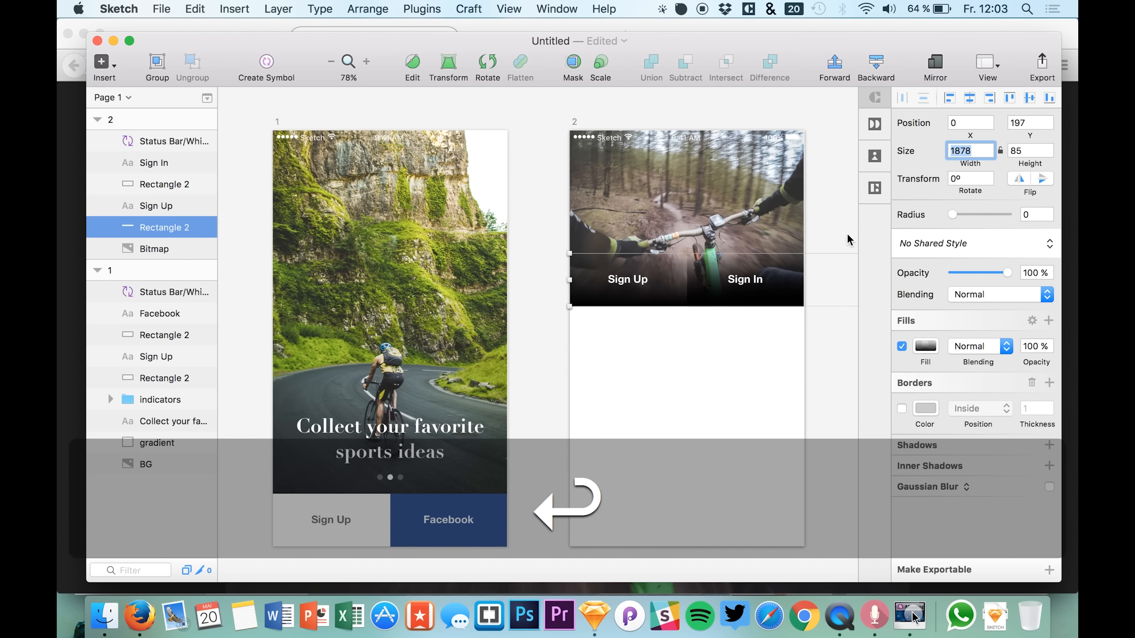
{"action": "key", "text": "Right"}
{"action": "key", "text": "BackSpace"}
{"action": "key", "text": "BackSpace"}
{"action": "type", "text": "8"}
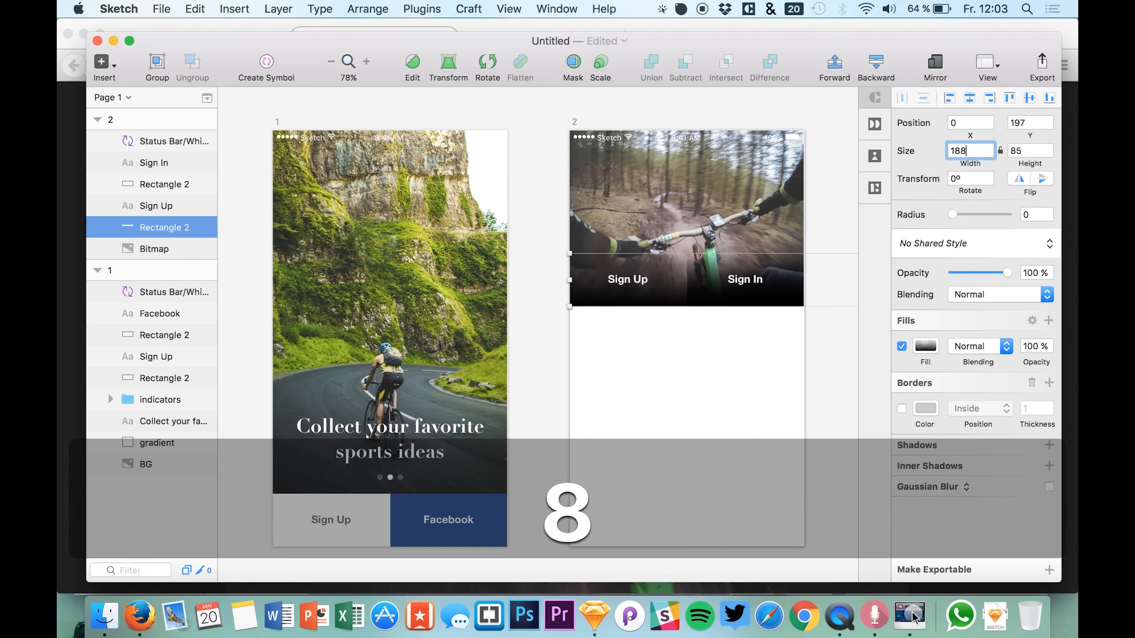
{"action": "key", "text": "Return"}
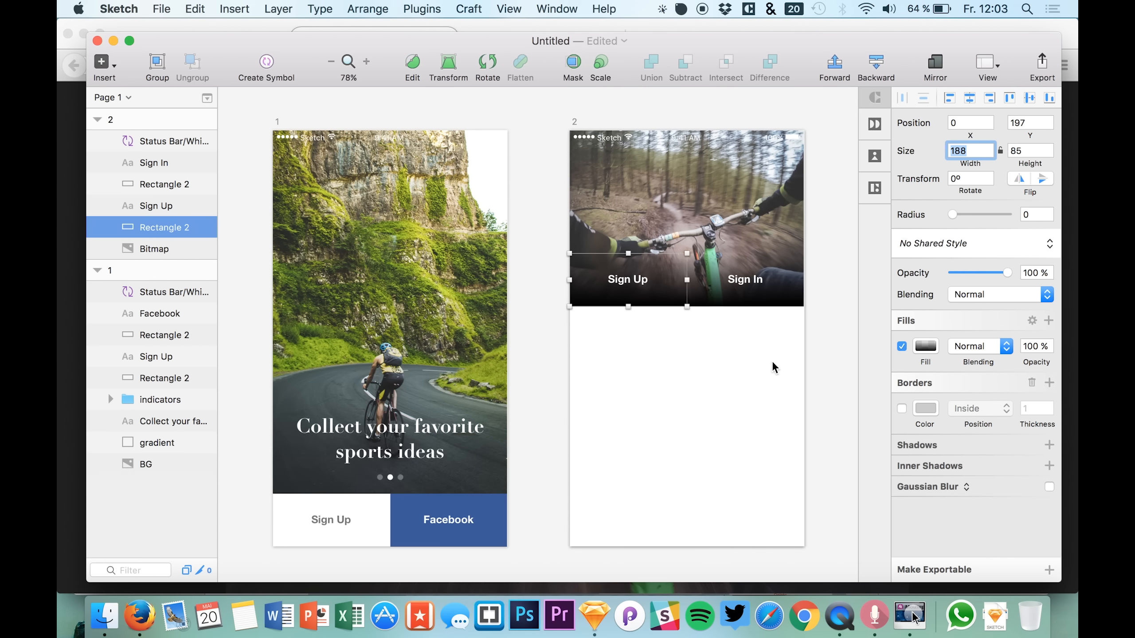
{"action": "left_click", "coordinate": [744, 402]}
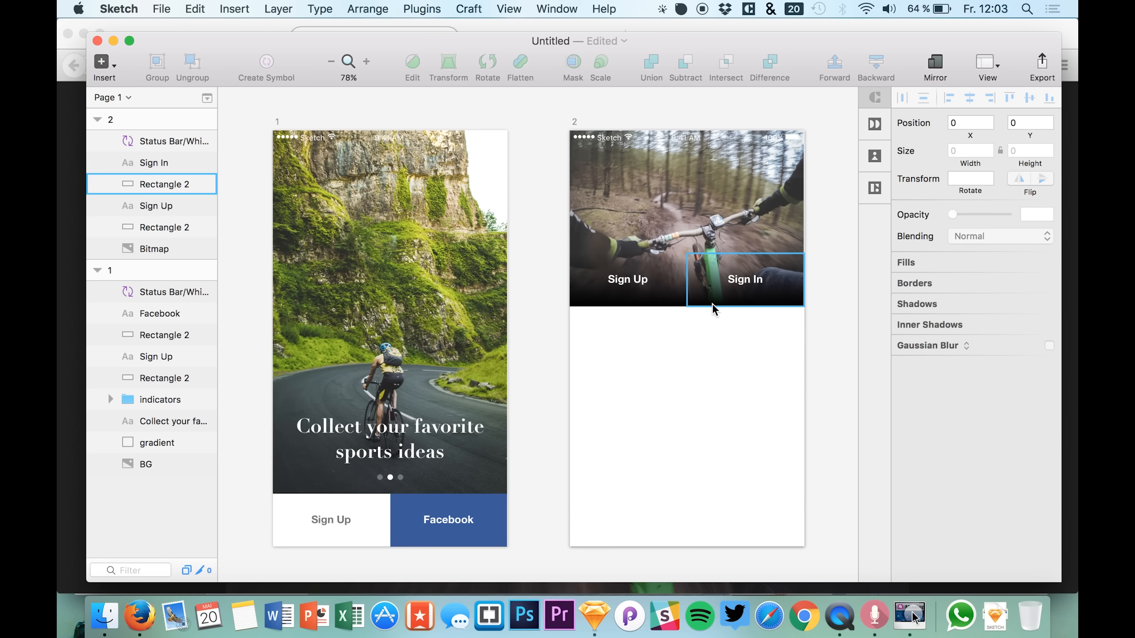
Draw a horizontal line about 30 px long beneath the Sign Up label in artboard 2
{"action": "left_click", "coordinate": [151, 227]}
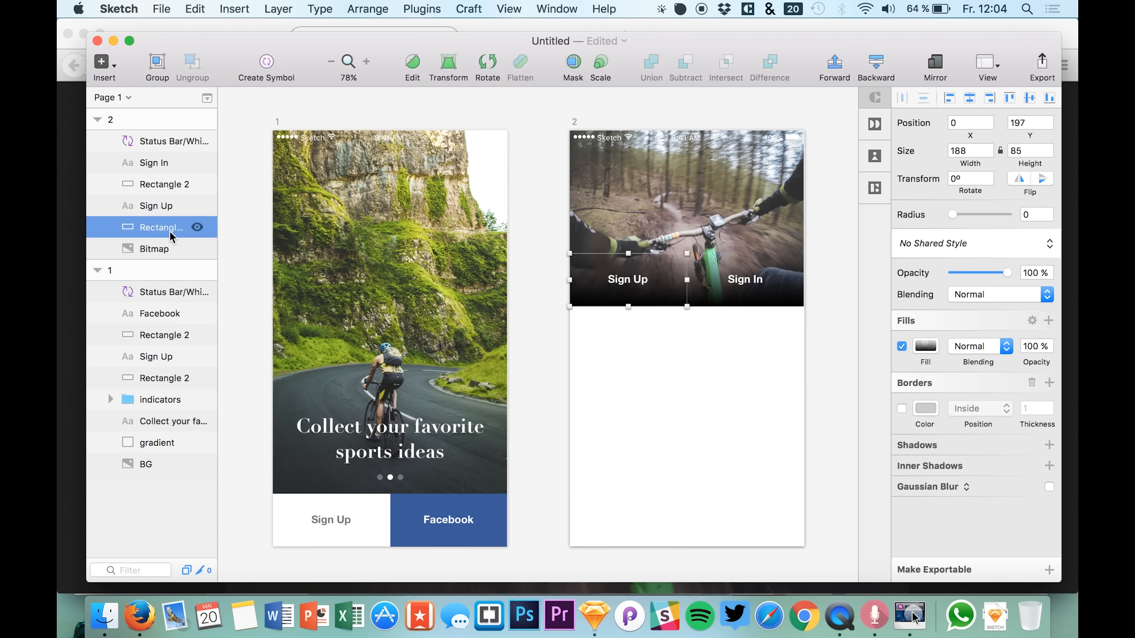
{"action": "key", "text": "l"}
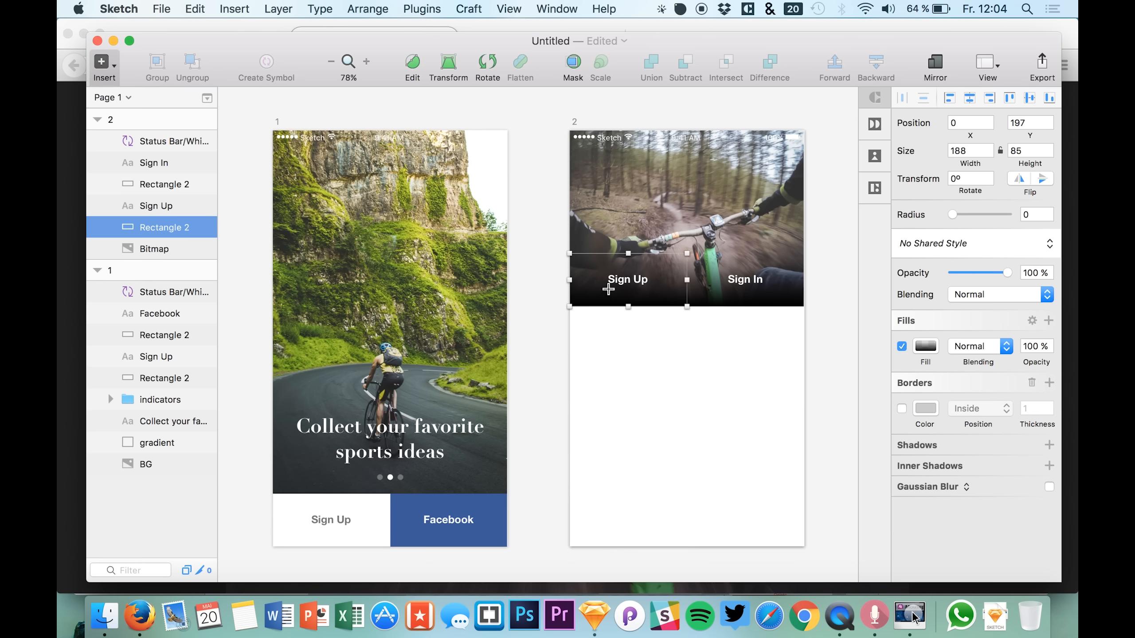
{"action": "left_click_drag", "start_coordinate": [617, 291], "coordinate": [635, 291]}
Color the line under Sign Up by sampling green from the cliff photo in artboard 1 and brightening it to DFFF39
{"action": "left_click", "coordinate": [923, 311]}
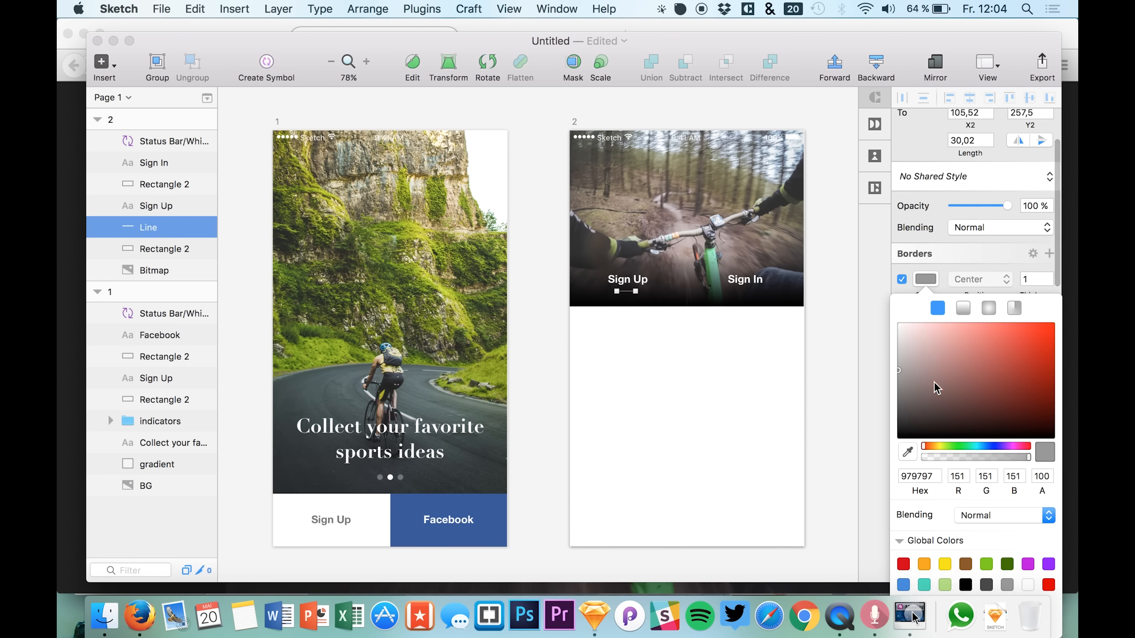
{"action": "left_click_drag", "start_coordinate": [915, 429], "coordinate": [910, 444]}
{"action": "left_click", "coordinate": [907, 452]}
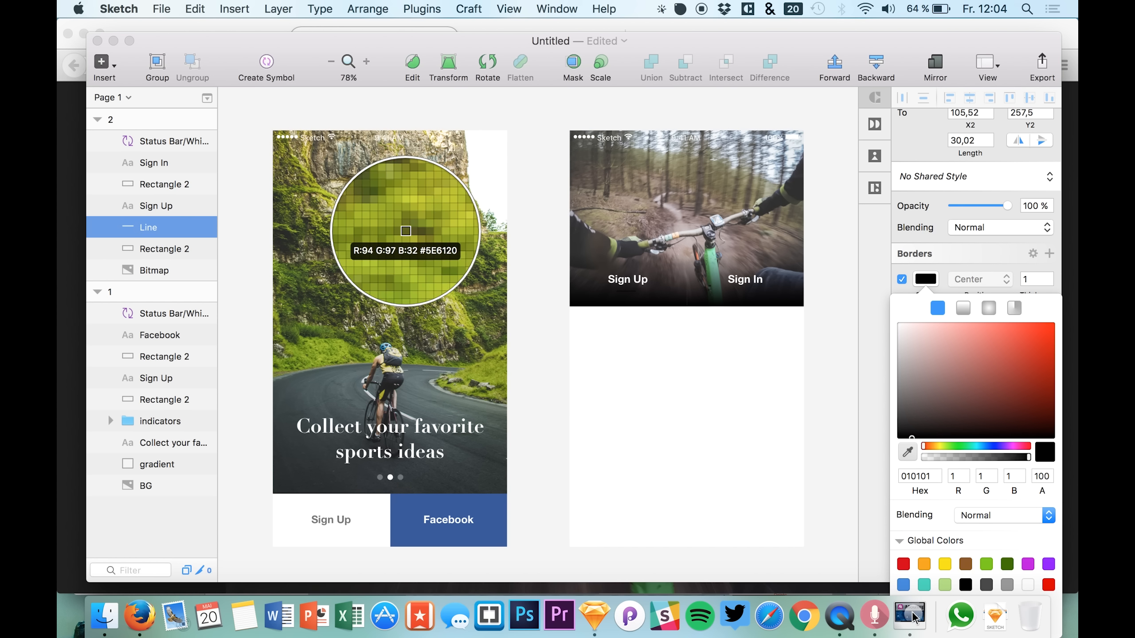
{"action": "left_click", "coordinate": [405, 229]}
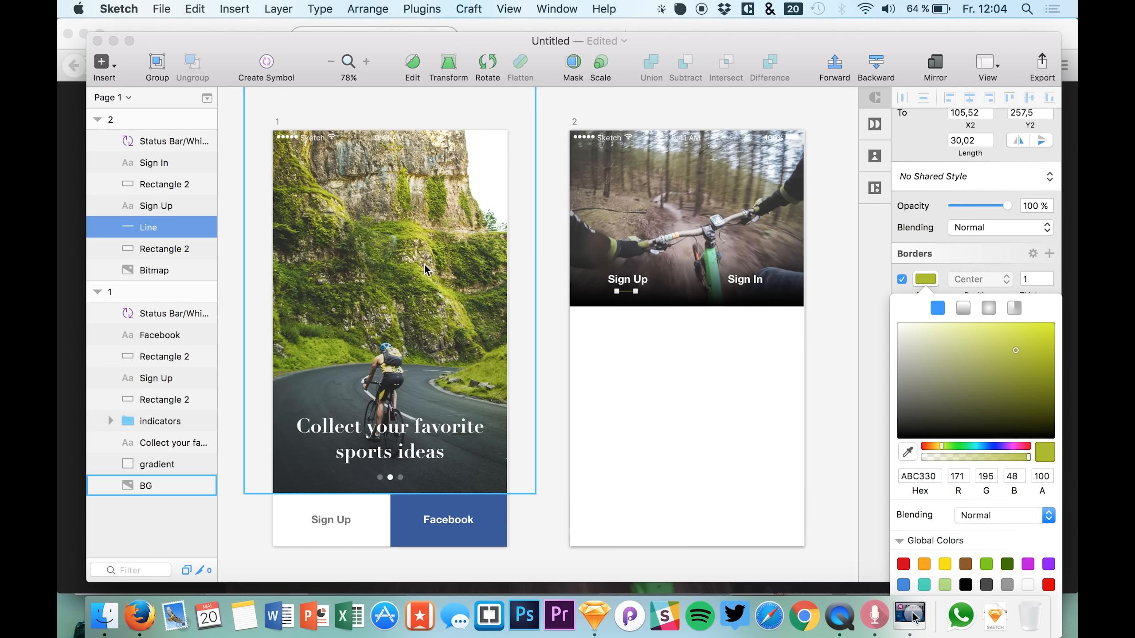
{"action": "left_click", "coordinate": [654, 333]}
{"action": "left_click", "coordinate": [651, 332]}
{"action": "left_click", "coordinate": [622, 291]}
{"action": "left_click", "coordinate": [923, 318]}
{"action": "left_click_drag", "start_coordinate": [984, 374], "coordinate": [1019, 298]}
{"action": "left_click", "coordinate": [651, 425]}
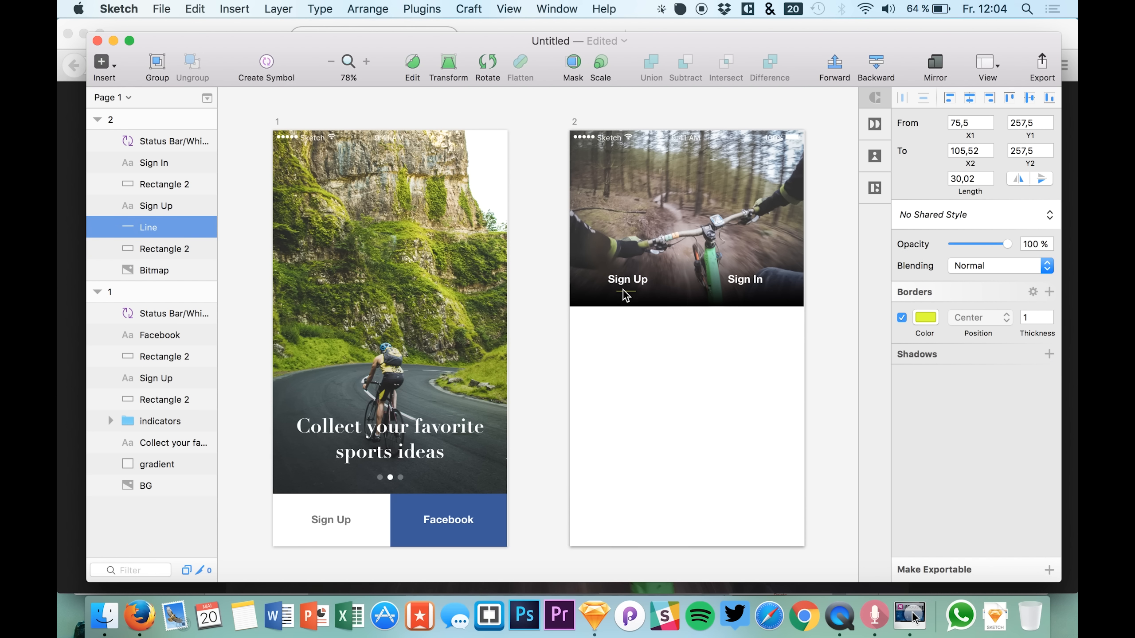
Nudge the line under Sign Up 3 px to the right to center it beneath the label
{"action": "key", "text": "Right"}
{"action": "key", "text": "Right"}
{"action": "key", "text": "Right"}
{"action": "key", "text": "Left"}
{"action": "key", "text": "Right"}
{"action": "left_click", "coordinate": [644, 356]}
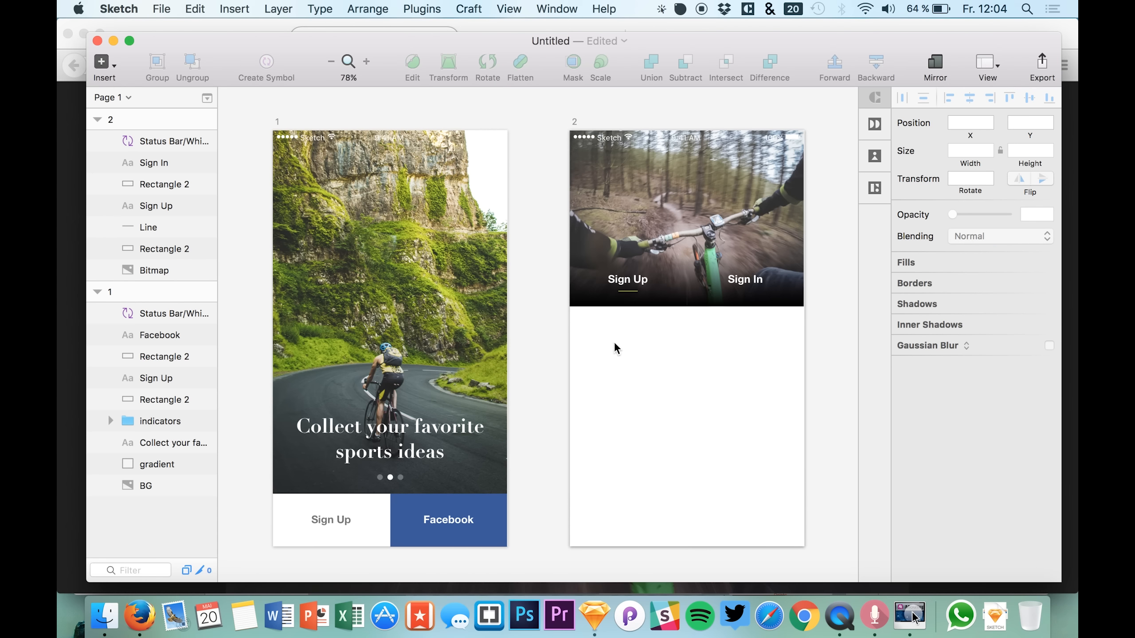
Duplicate the line under Sign Up and move the copy 80 px down into the white area of artboard 2
{"action": "left_click", "coordinate": [628, 291]}
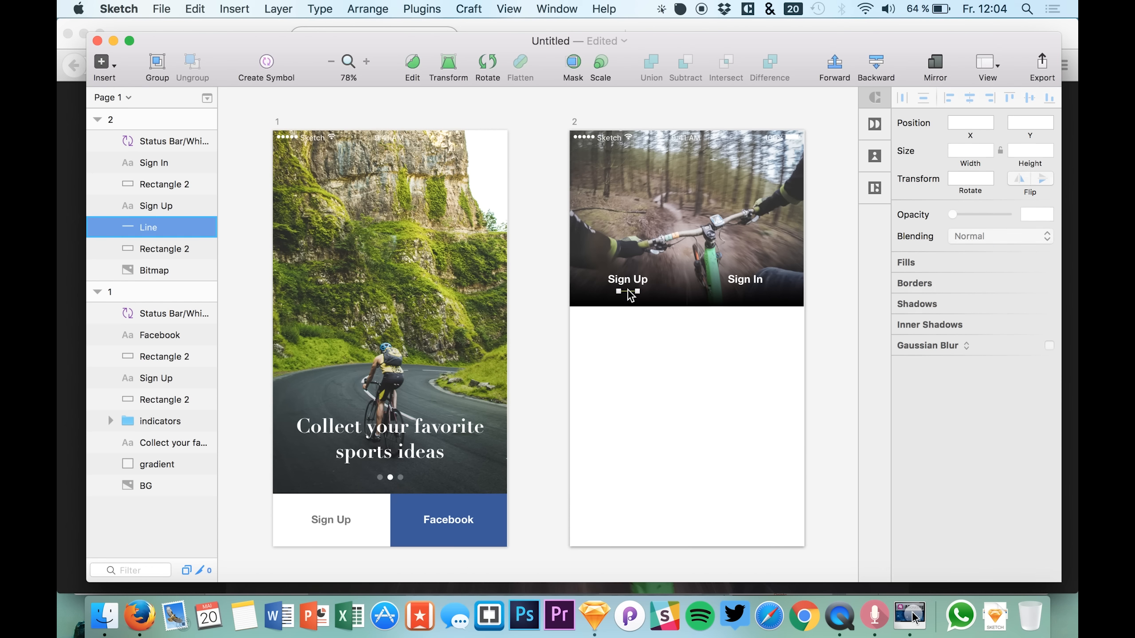
{"action": "key", "text": "super+c"}
{"action": "key", "text": "super+v"}
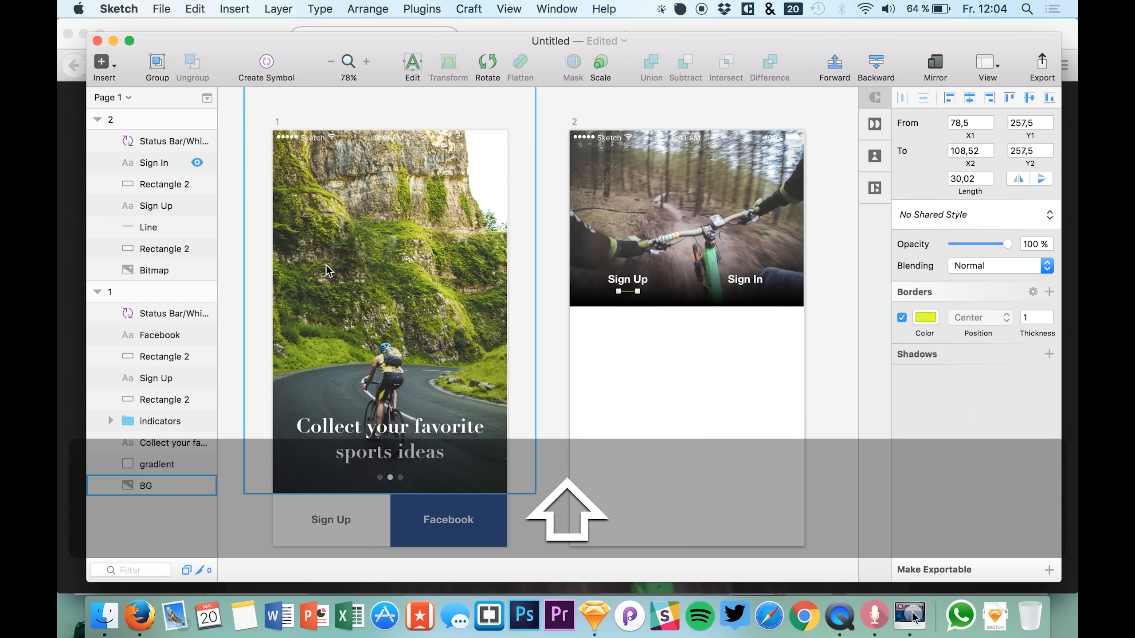
{"action": "key", "text": "shift+Down"}
{"action": "key", "text": "shift+Down"}
{"action": "key", "text": "shift+Down"}
{"action": "key", "text": "shift+Down"}
{"action": "key", "text": "shift+Down"}
{"action": "key", "text": "shift+Down"}
{"action": "key", "text": "shift+Down"}
{"action": "key", "text": "shift+Down"}
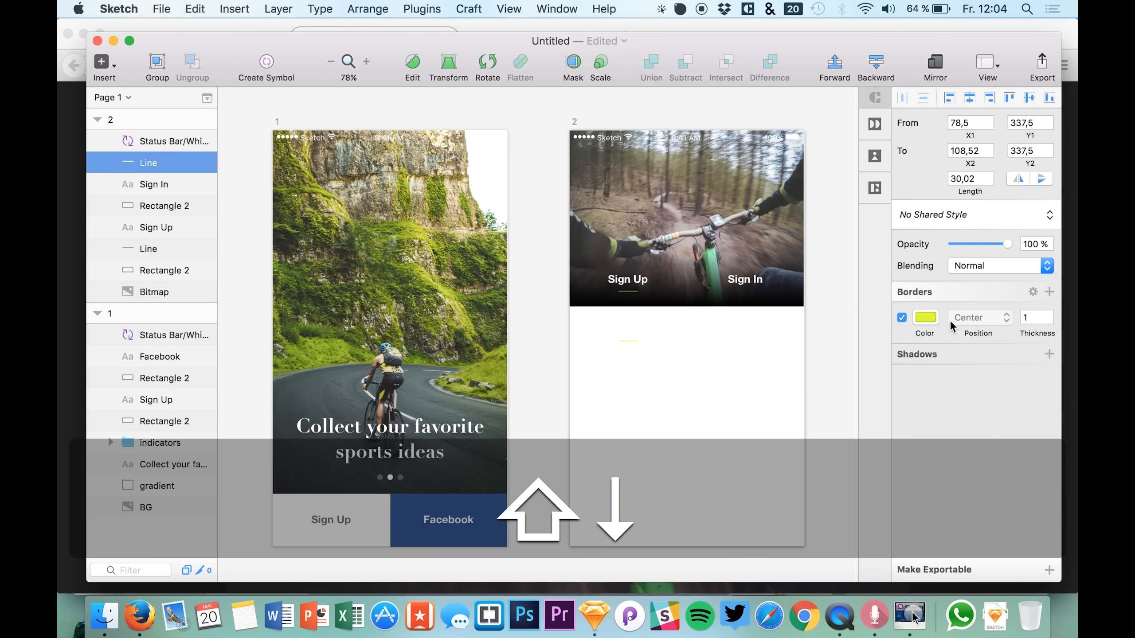
Set the copied line's border color to BBE000 and move it down to Y 357.5
{"action": "left_click", "coordinate": [925, 317]}
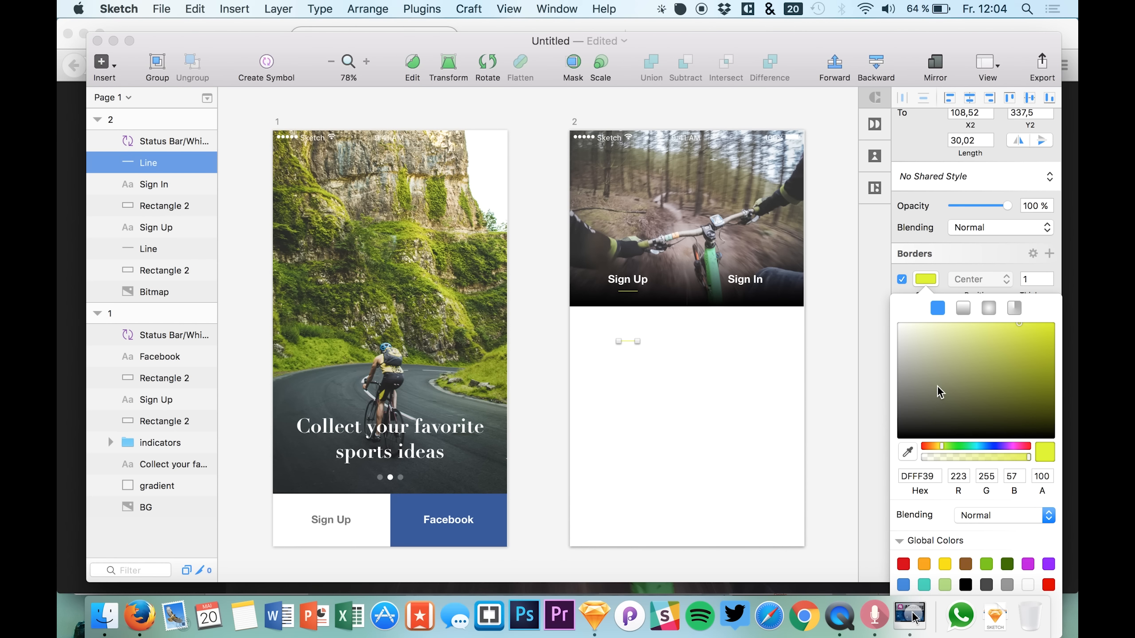
{"action": "mouse_move", "coordinate": [1024, 337]}
{"action": "left_mouse_down"}
{"action": "mouse_move", "coordinate": [1067, 349]}
{"action": "mouse_move", "coordinate": [1057, 335]}
{"action": "left_mouse_up"}
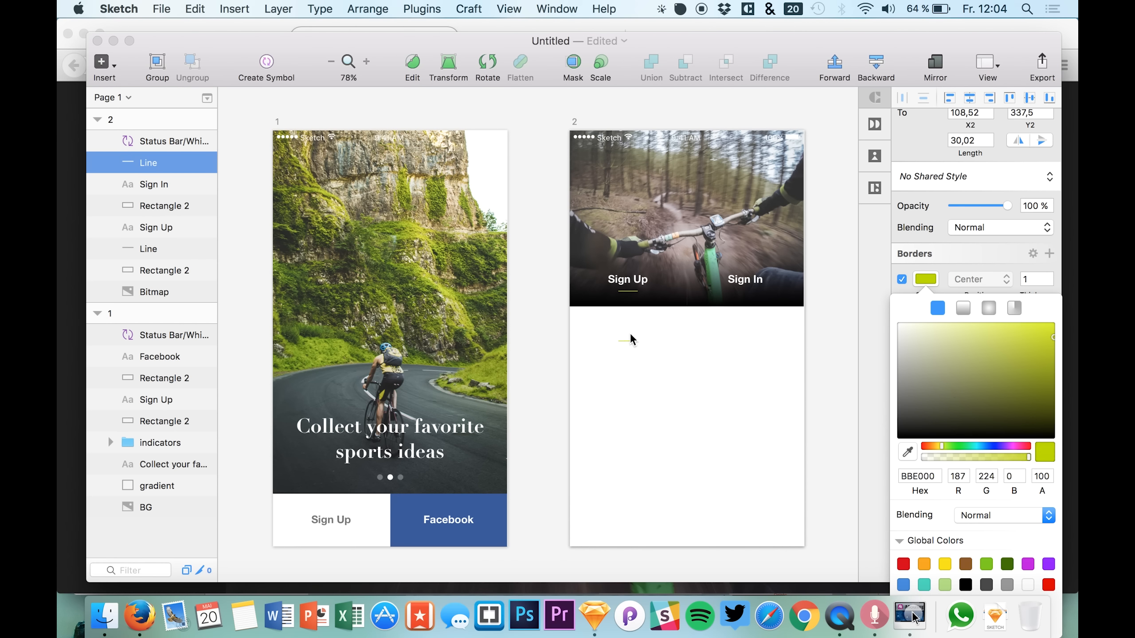
{"action": "left_click", "coordinate": [626, 343]}
{"action": "key", "text": "shift+Down"}
{"action": "key", "text": "shift+Down"}
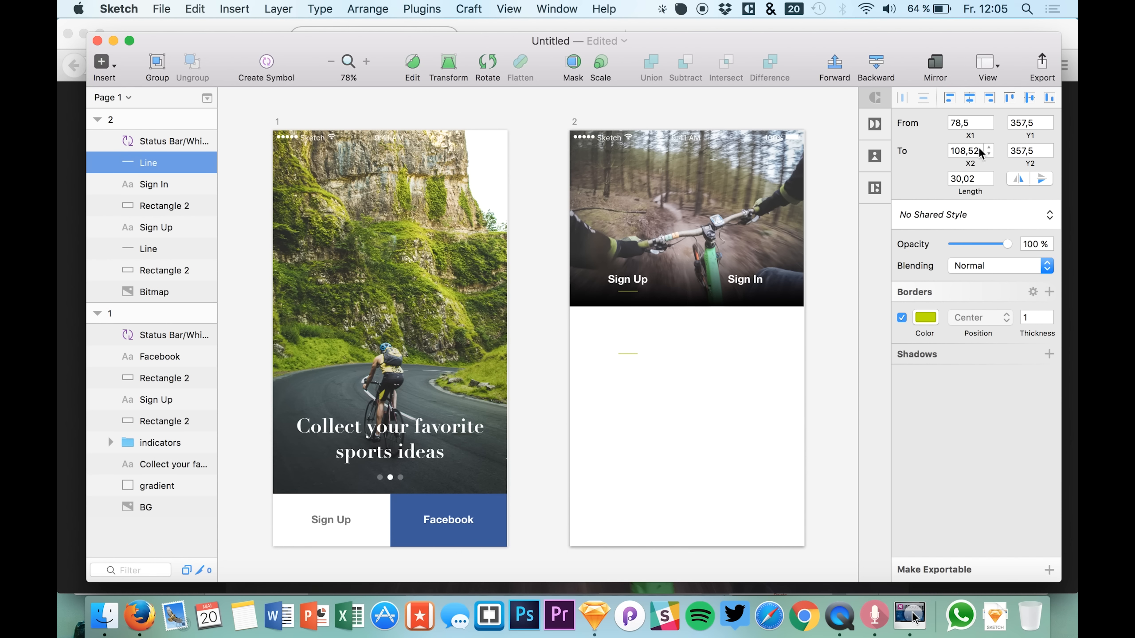
Lengthen the copied line to about 291 px and center it horizontally in artboard 2
{"action": "left_click_drag", "start_coordinate": [959, 193], "coordinate": [1059, 197]}
{"action": "left_click_drag", "start_coordinate": [964, 193], "coordinate": [1051, 179]}
{"action": "left_click", "coordinate": [969, 98]}
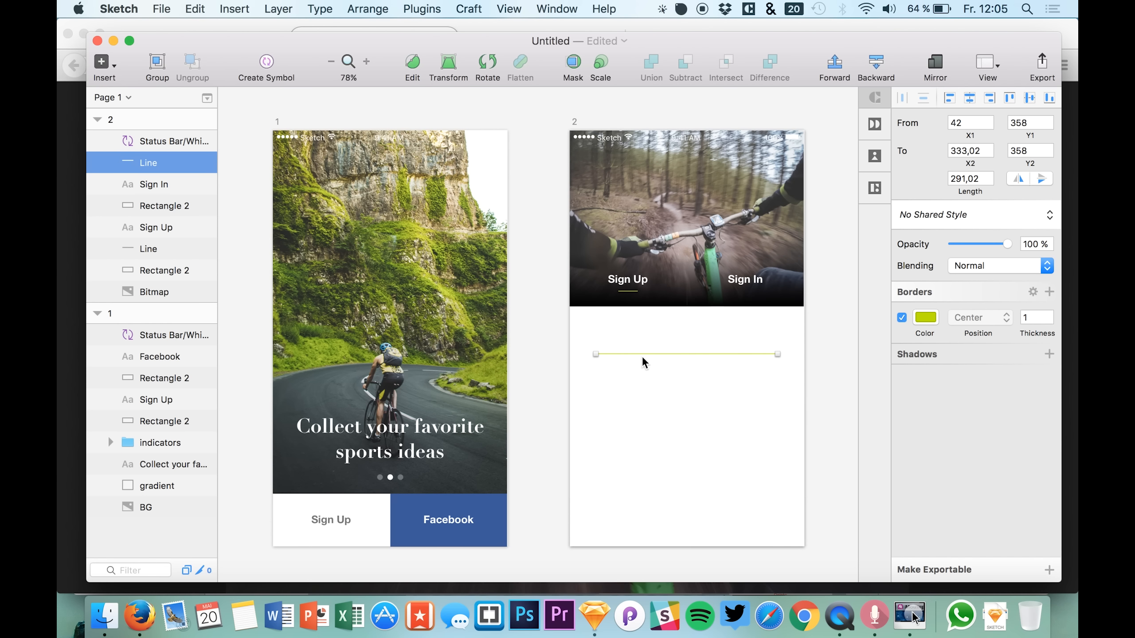
Duplicate the long line four times below itself at 50 px intervals, with the lowest copy at Y 558
{"action": "key", "text": "super+c"}
{"action": "key", "text": "super+v"}
{"action": "key", "text": "shift+Down"}
{"action": "key", "text": "shift+Down"}
{"action": "key", "text": "shift+Down"}
{"action": "key", "text": "shift+Down"}
{"action": "key", "text": "shift+Down"}
{"action": "key", "text": "super+c"}
{"action": "key", "text": "super+v"}
{"action": "key", "text": "shift+Down"}
{"action": "key", "text": "shift+Down"}
{"action": "key", "text": "shift+Down"}
{"action": "key", "text": "shift+Down"}
{"action": "key", "text": "shift+Down"}
{"action": "key", "text": "super+v"}
{"action": "key", "text": "shift+Down"}
{"action": "key", "text": "shift+Down"}
{"action": "key", "text": "shift+Down"}
{"action": "key", "text": "shift+Down"}
{"action": "key", "text": "shift+Down"}
{"action": "key", "text": "shift+Down"}
{"action": "key", "text": "shift+Down"}
{"action": "key", "text": "shift+Down"}
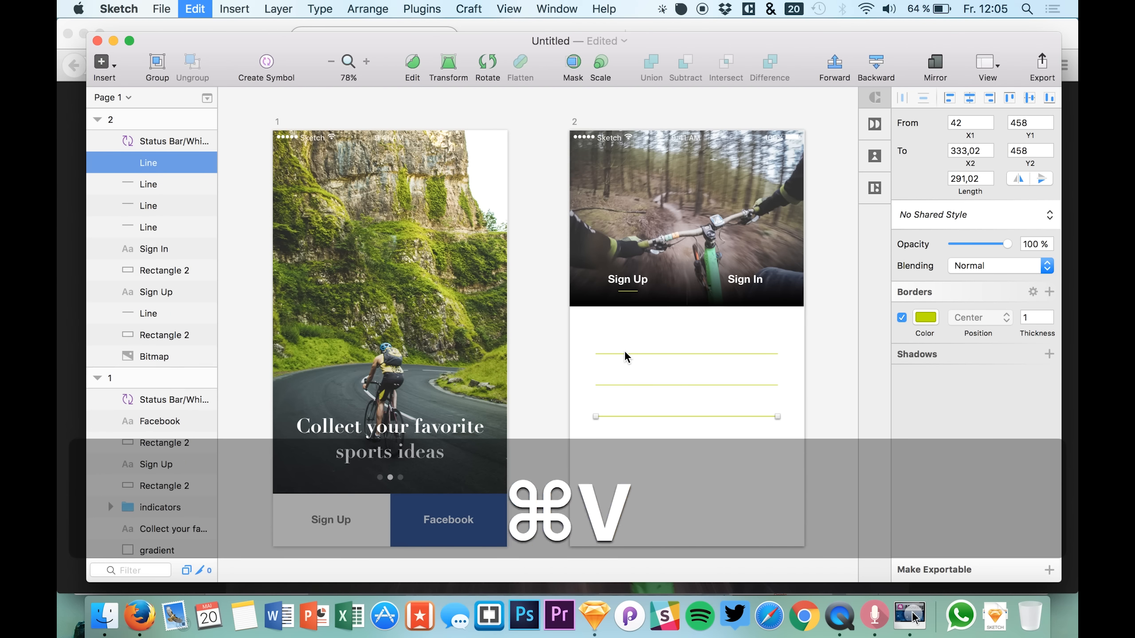
{"action": "key", "text": "shift+Down"}
{"action": "scroll", "coordinate": [581, 384], "scroll_direction": "down", "scroll_amount": 2}
{"action": "key", "text": "shift+Down"}
{"action": "key", "text": "super+v"}
{"action": "key", "text": "shift+Down"}
{"action": "key", "text": "shift+Down"}
{"action": "key", "text": "shift+Down"}
{"action": "key", "text": "shift+Down"}
{"action": "key", "text": "shift+Down"}
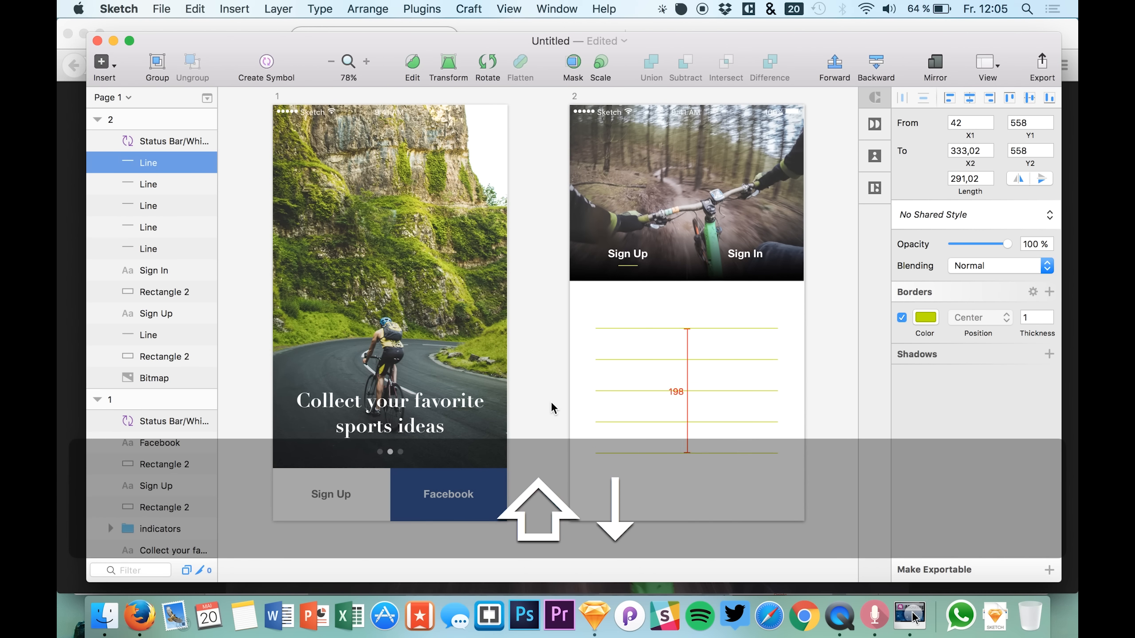
{"action": "scroll", "coordinate": [693, 282], "scroll_direction": "down", "scroll_amount": 2}
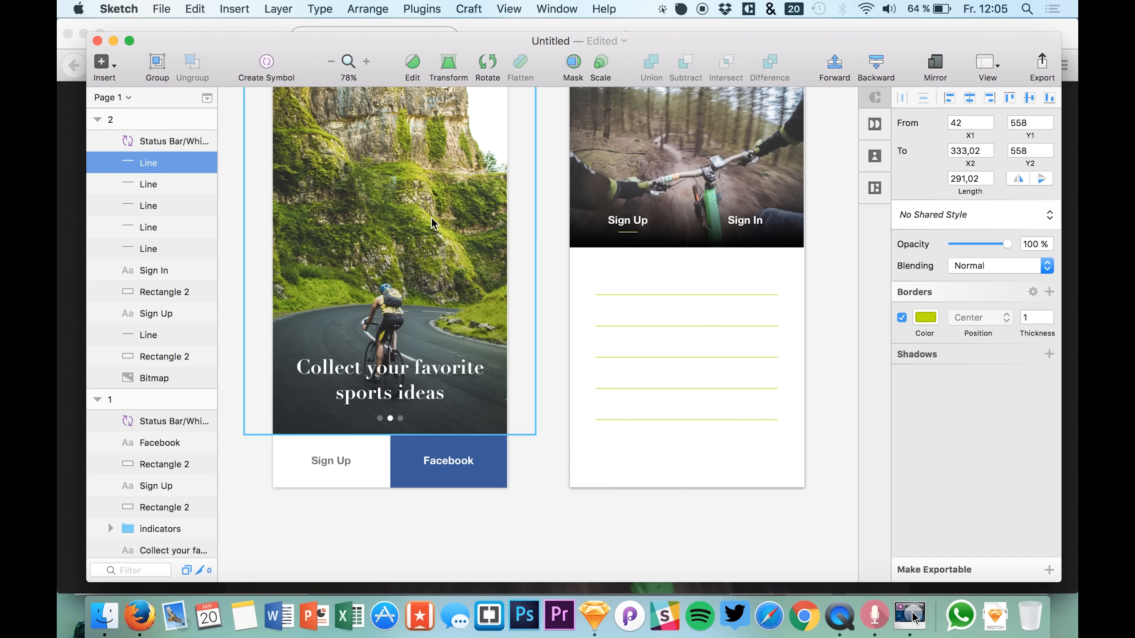
Duplicate the Sign Up label in artboard 2 and move the copy above the first form line, to X 51.5 and Y 307
{"action": "left_click", "coordinate": [629, 225]}
{"action": "key", "text": "super+c"}
{"action": "key", "text": "super+v"}
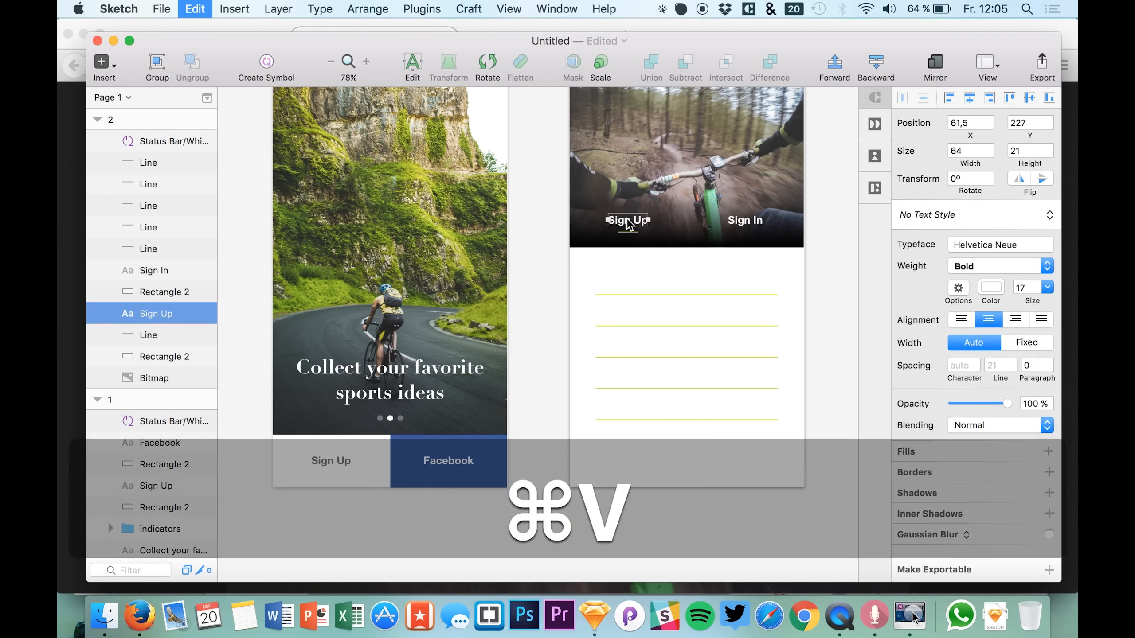
{"action": "key", "text": "shift+Left"}
{"action": "key", "text": "shift+Left"}
{"action": "key", "text": "shift+Down"}
{"action": "key", "text": "shift+Down"}
{"action": "key", "text": "shift+Down"}
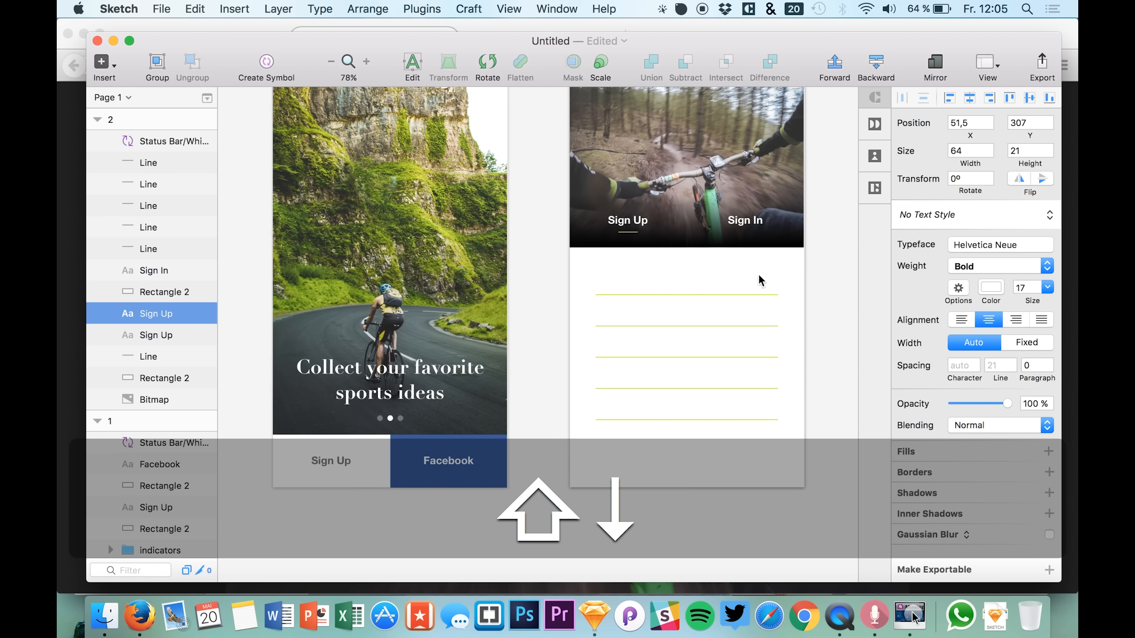
Set the copied Sign Up label's weight to Light and its text color to dark gray 1F1F1F
{"action": "left_click", "coordinate": [990, 287]}
{"action": "mouse_move", "coordinate": [902, 389]}
{"action": "left_mouse_down"}
{"action": "mouse_move", "coordinate": [849, 396]}
{"action": "mouse_move", "coordinate": [878, 408]}
{"action": "mouse_move", "coordinate": [861, 411]}
{"action": "left_mouse_up"}
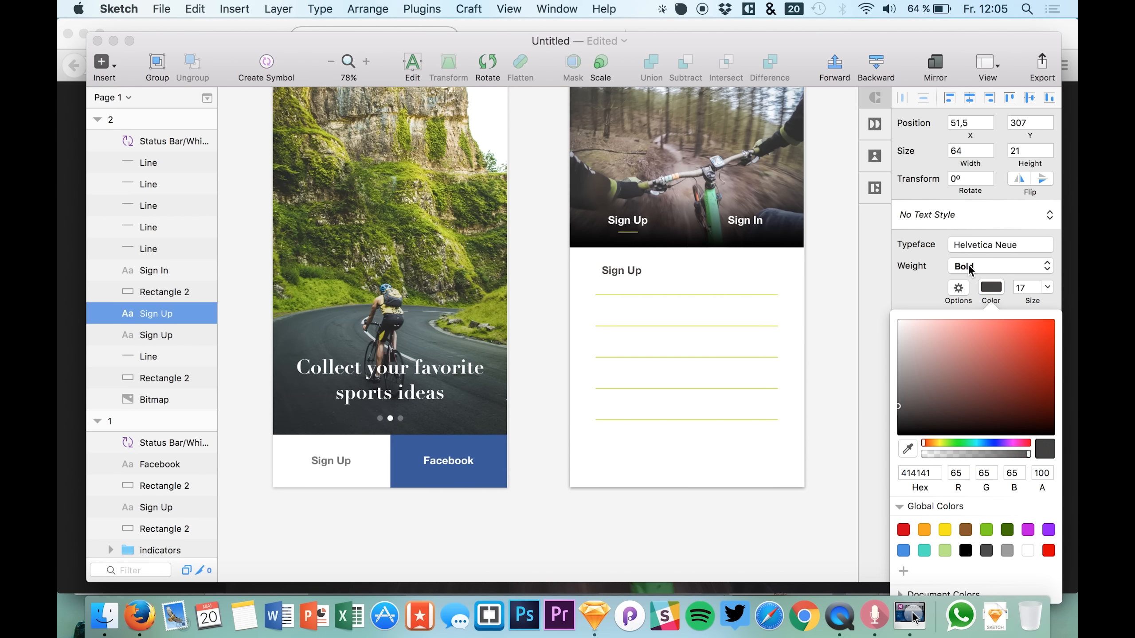
{"action": "left_click", "coordinate": [967, 268]}
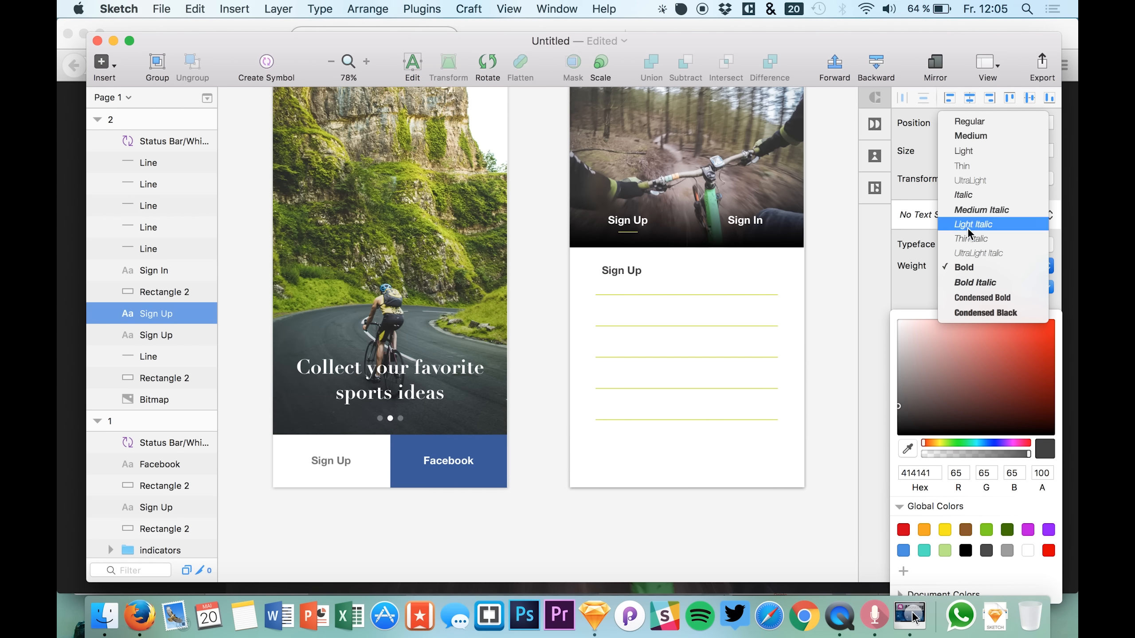
{"action": "left_click", "coordinate": [973, 151]}
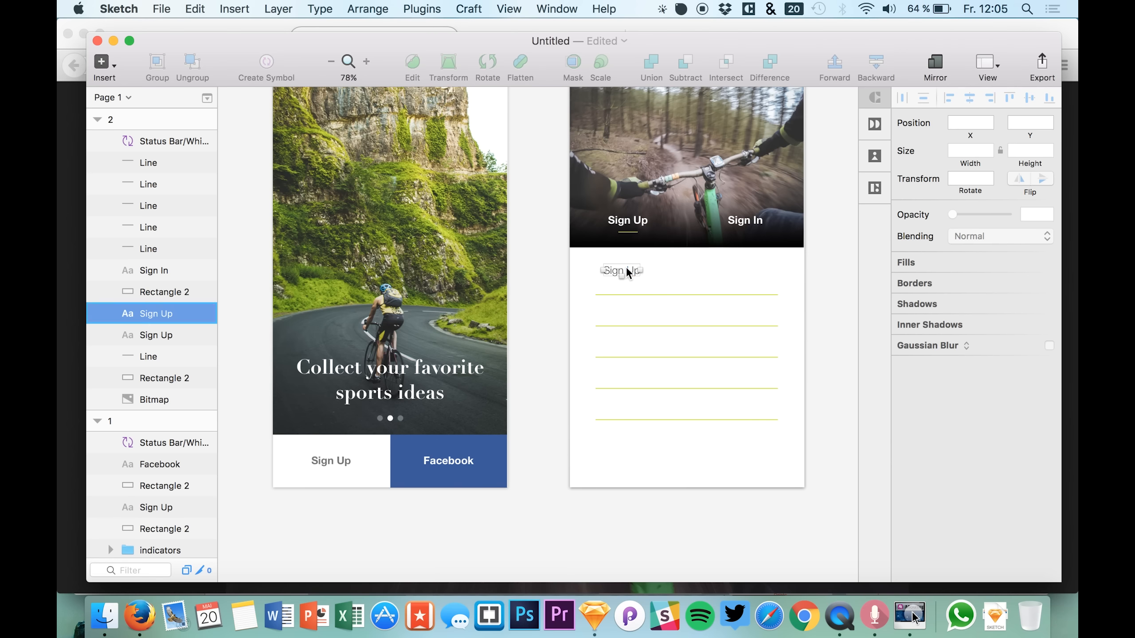
{"action": "left_click", "coordinate": [1000, 291]}
{"action": "left_click_drag", "start_coordinate": [925, 403], "coordinate": [898, 421]}
Move the copied Sign Up label to X 44 and Y 325, just above the first form line
{"action": "left_click", "coordinate": [608, 272]}
{"action": "key", "text": "shift+Left"}
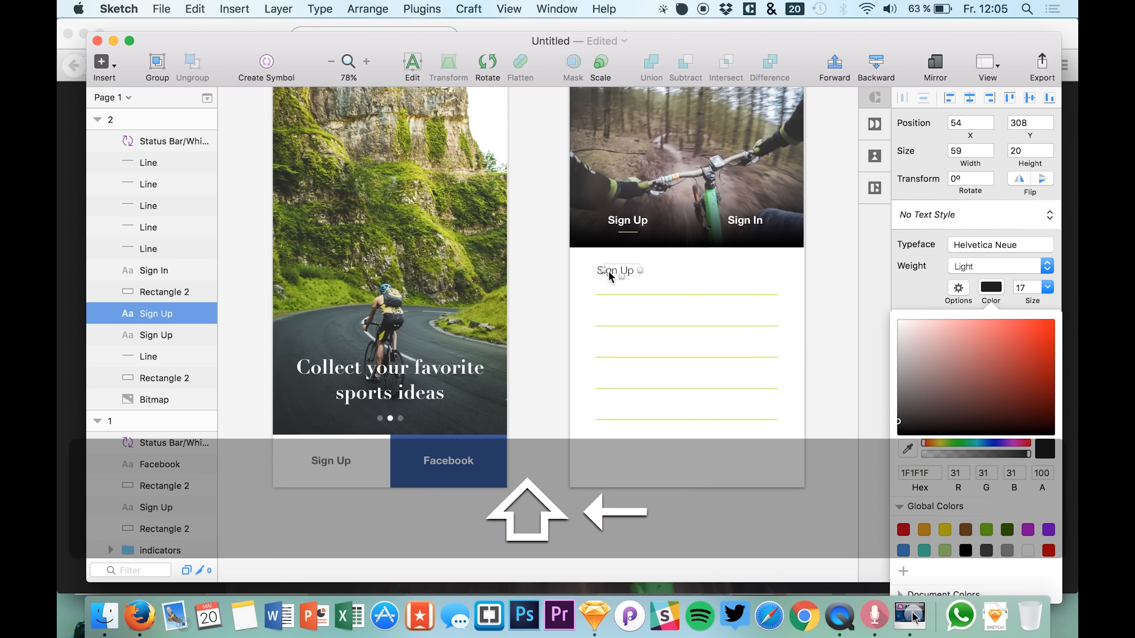
{"action": "key", "text": "shift+Down"}
{"action": "key", "text": "shift+Down"}
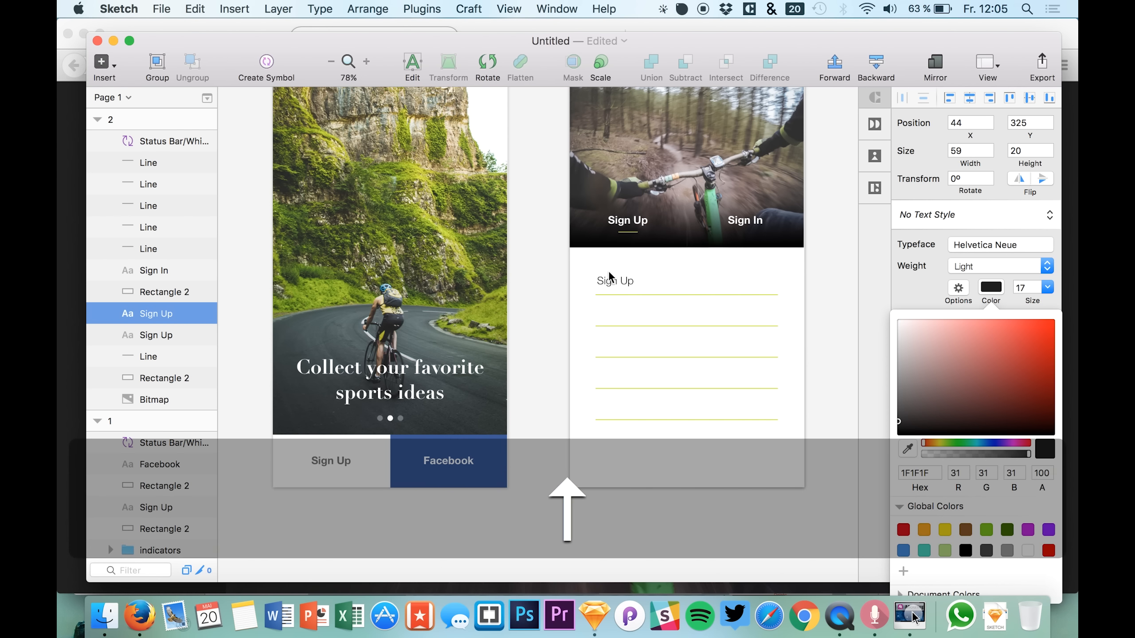
Change the copied label's text to "E-Mail" and align it left
{"action": "double_click", "coordinate": [609, 283]}
{"action": "key", "text": "super+a"}
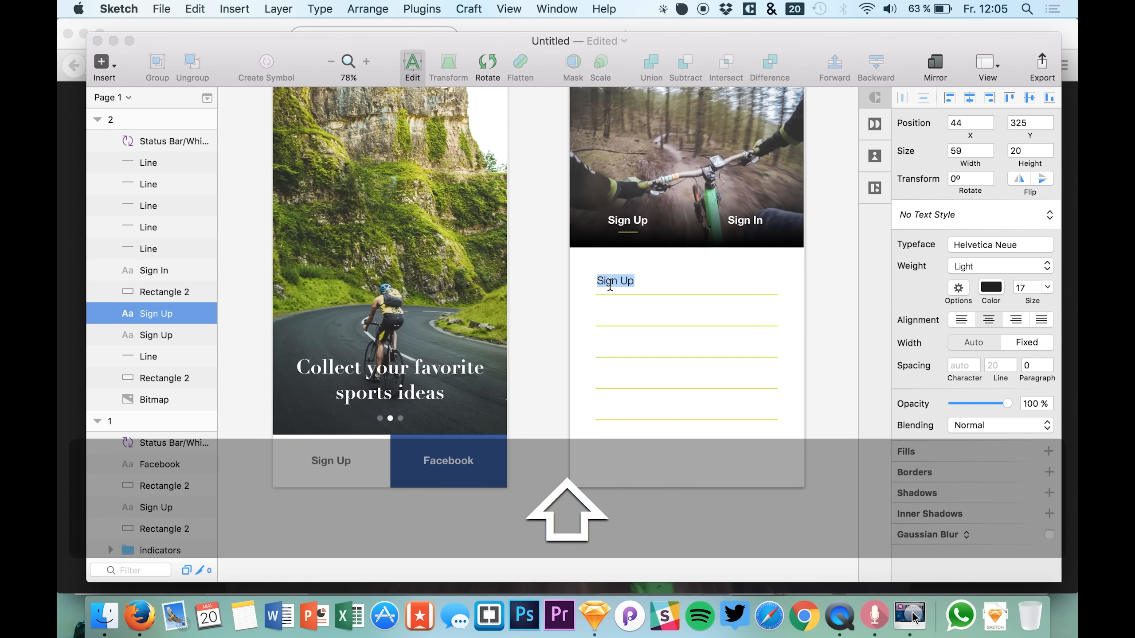
{"action": "type", "text": "E-Mail"}
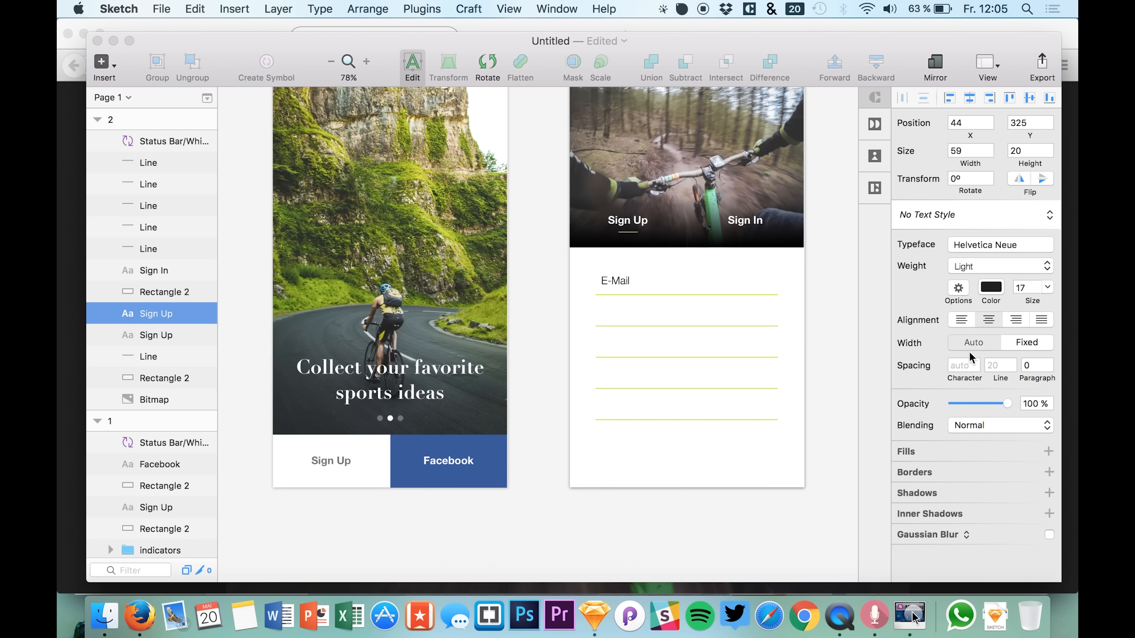
{"action": "left_click", "coordinate": [961, 320]}
{"action": "left_click", "coordinate": [961, 320]}
{"action": "left_click", "coordinate": [959, 320]}
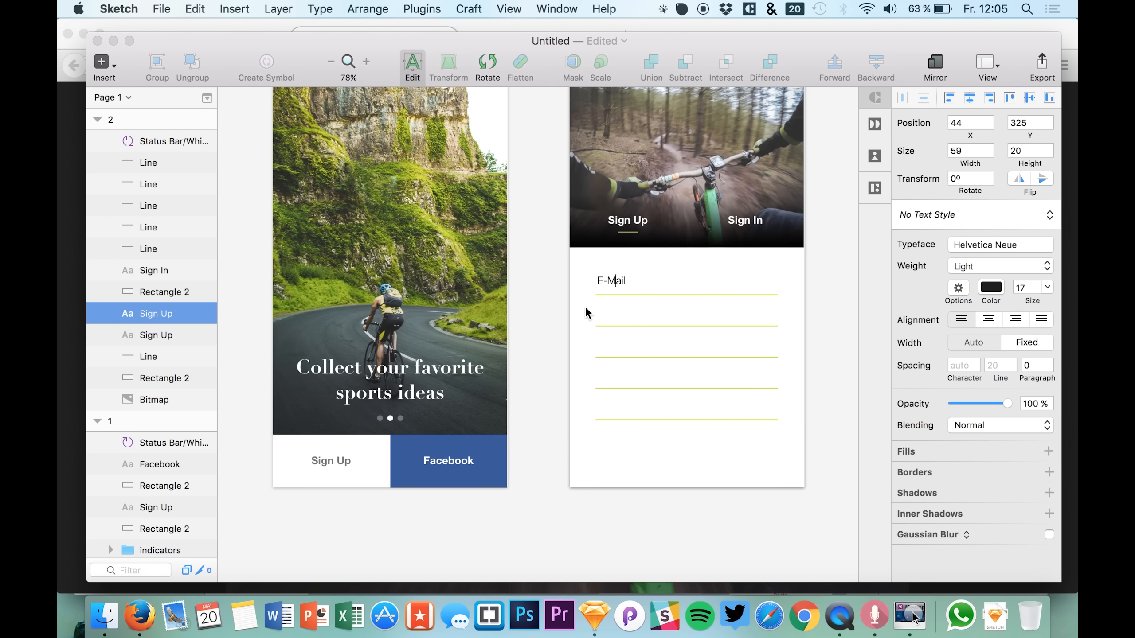
{"action": "key", "text": "Escape"}
Duplicate the E-Mail label four times downward at 50 px intervals so each form line has a label
{"action": "key", "text": "cmd+c"}
{"action": "key", "text": "cmd+v"}
{"action": "key", "text": "shift+Down"}
{"action": "key", "text": "shift+Down"}
{"action": "key", "text": "shift+Down"}
{"action": "key", "text": "shift+Down"}
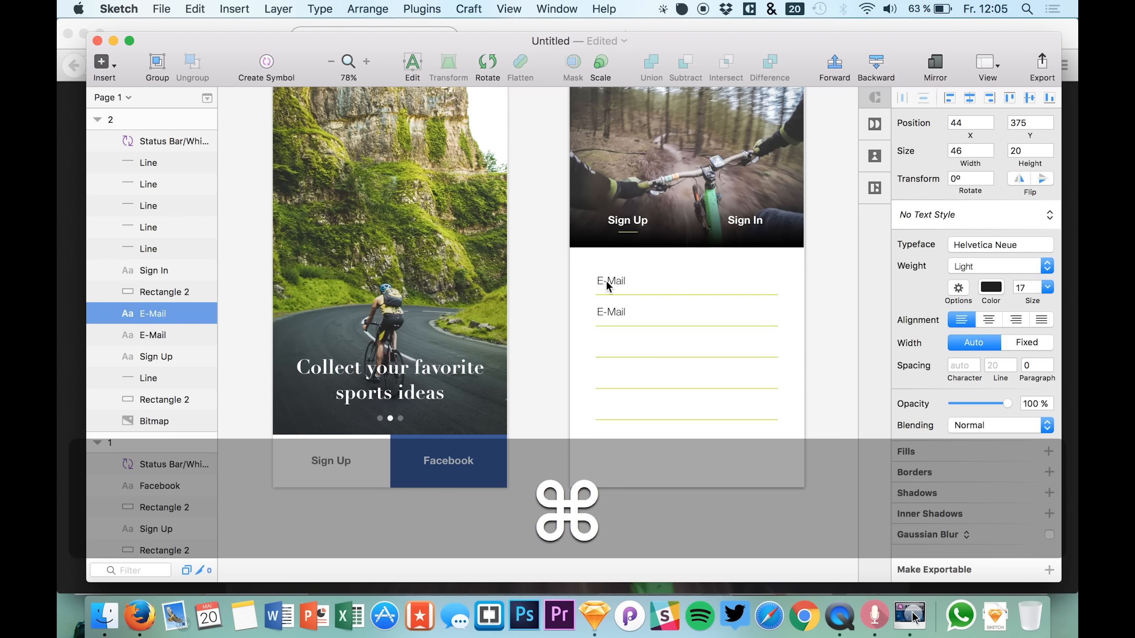
{"action": "key", "text": "cmd+v"}
{"action": "key", "text": "shift+Down"}
{"action": "key", "text": "shift+Down"}
{"action": "key", "text": "shift+Down"}
{"action": "key", "text": "shift+Down"}
{"action": "key", "text": "shift+Down"}
{"action": "key", "text": "cmd+v"}
{"action": "key", "text": "shift+Down"}
{"action": "key", "text": "shift+Down"}
{"action": "key", "text": "shift+Down"}
{"action": "key", "text": "shift+Down"}
{"action": "key", "text": "shift+Down"}
{"action": "key", "text": "cmd+v"}
{"action": "key", "text": "shift+Down"}
{"action": "key", "text": "shift+Down"}
{"action": "key", "text": "shift+Down"}
{"action": "key", "text": "shift+Down"}
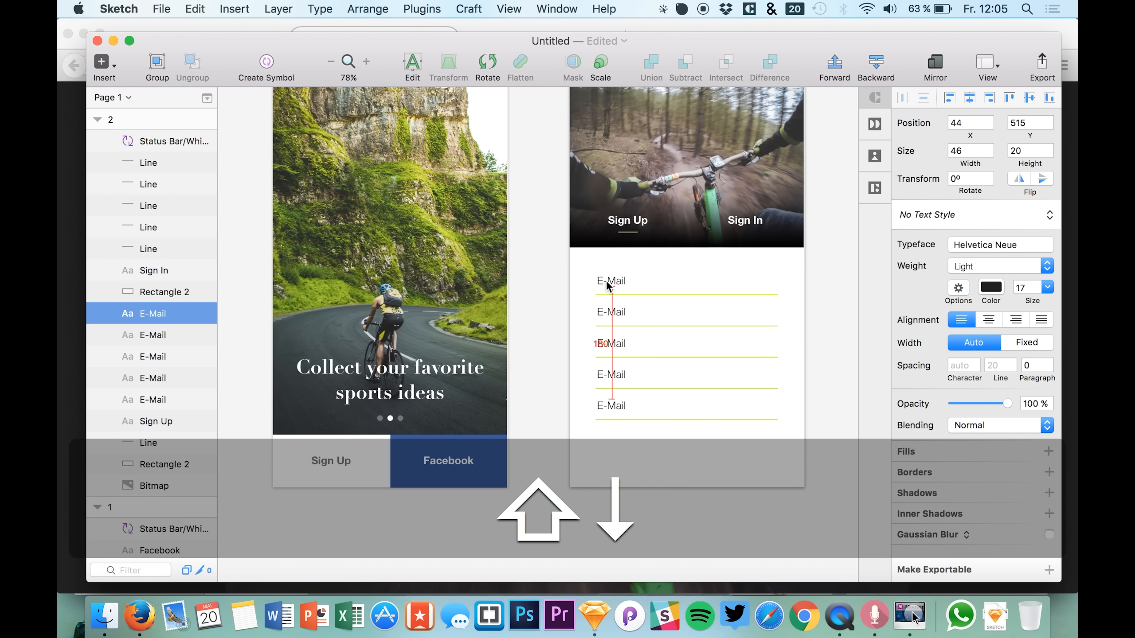
Change the second form label's text to "Username" and the third to "Password"
{"action": "double_click", "coordinate": [604, 311]}
{"action": "type", "text": "U"}
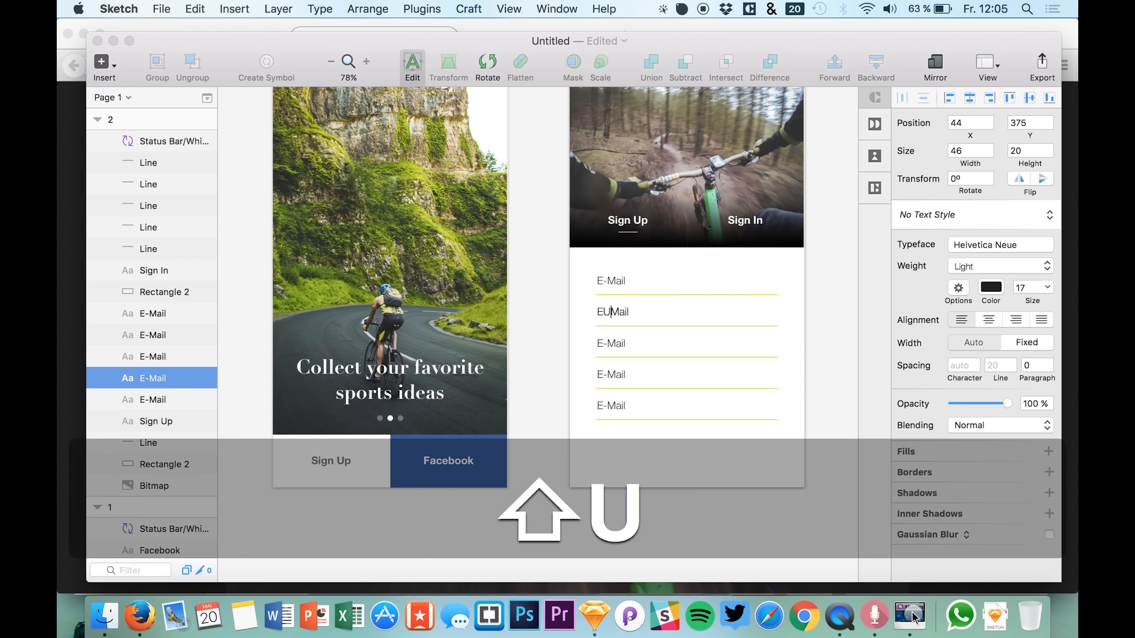
{"action": "key", "text": "cmd+a"}
{"action": "type", "text": "Username"}
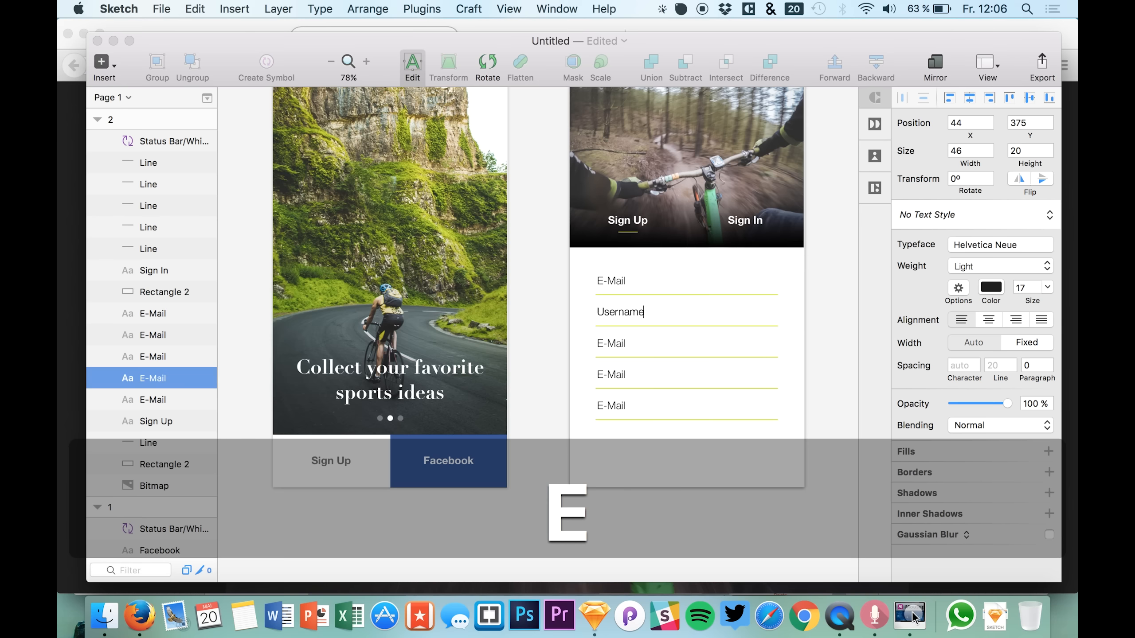
{"action": "left_click", "coordinate": [605, 353]}
{"action": "double_click", "coordinate": [607, 344]}
{"action": "key", "text": "cmd+a"}
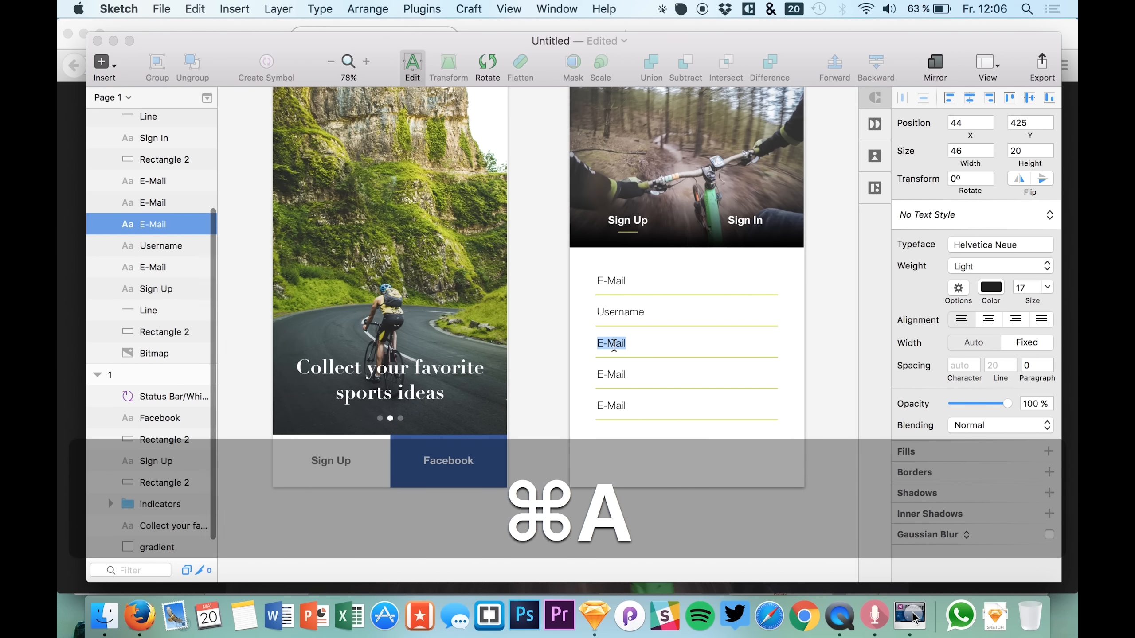
{"action": "type", "text": "Password"}
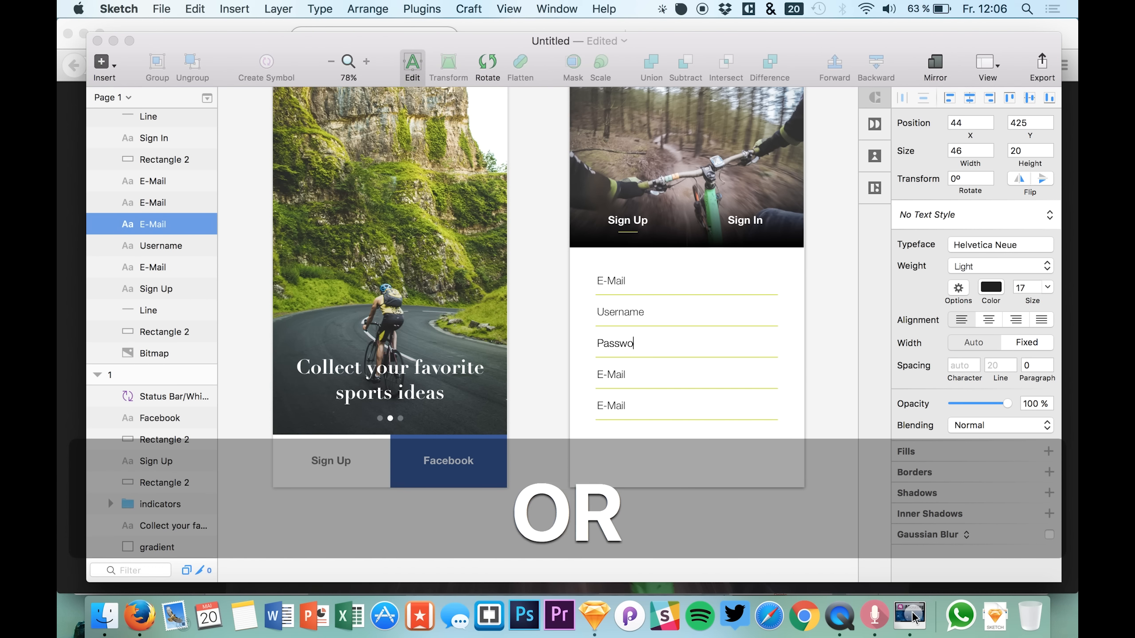
Change the fourth form label's text to "Confirm Password"
{"action": "left_click", "coordinate": [602, 374]}
{"action": "double_click", "coordinate": [611, 374]}
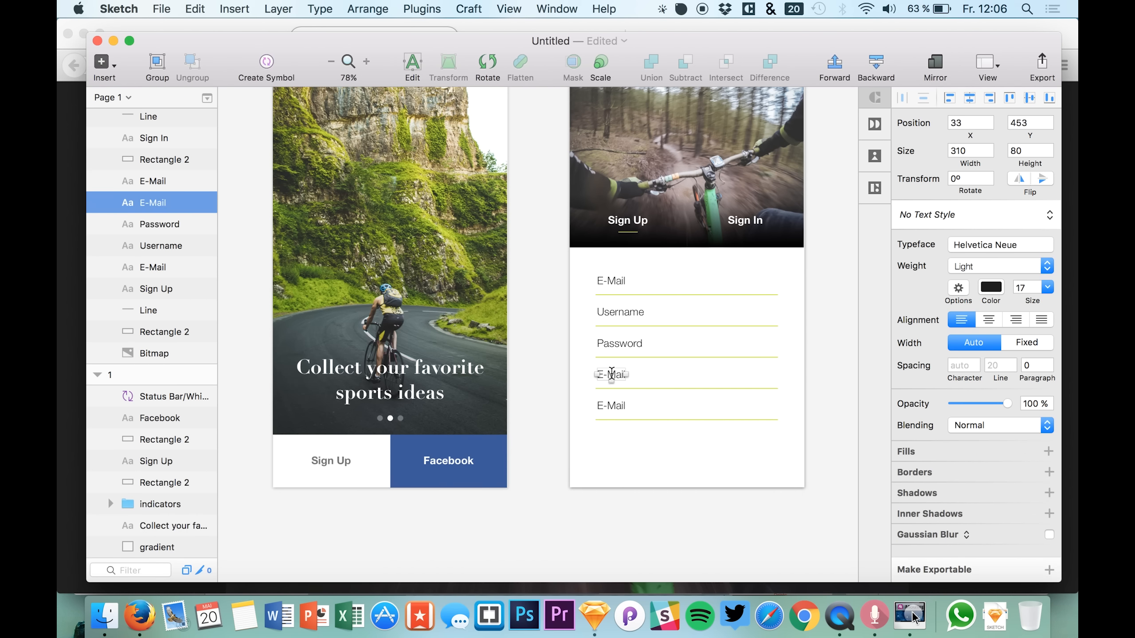
{"action": "key", "text": "super+a"}
{"action": "type", "text": "C"}
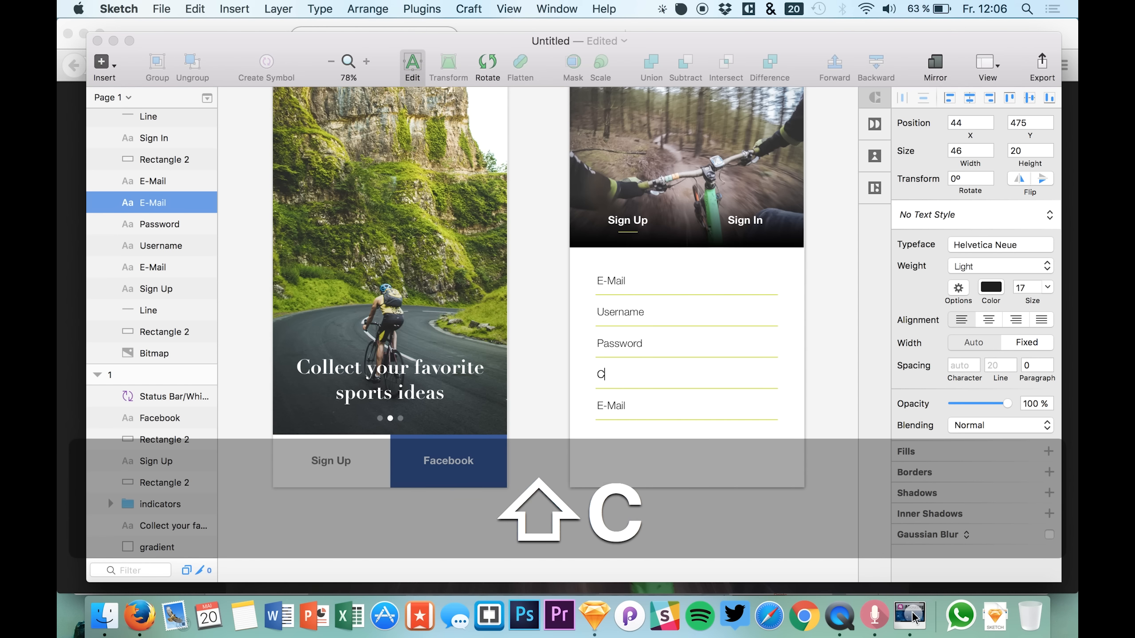
{"action": "type", "text": "onfirm Password"}
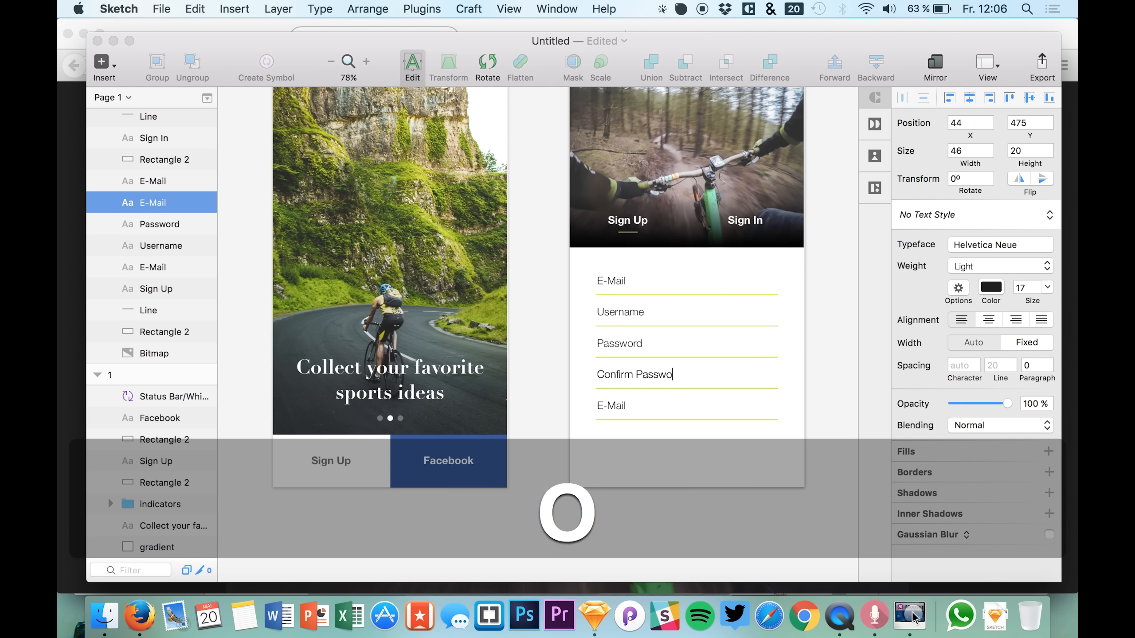
{"action": "key", "text": "BackSpace"}
{"action": "type", "text": "d"}
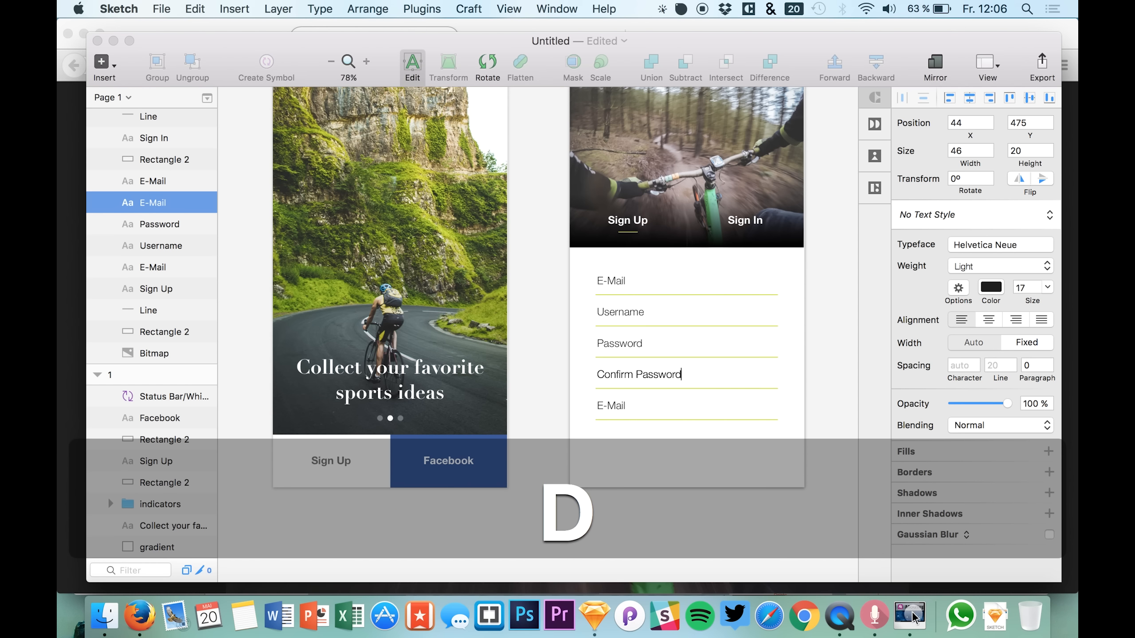
Delete the fifth E-Mail label together with the form line beneath it
{"action": "left_click", "coordinate": [611, 428]}
{"action": "left_click_drag", "start_coordinate": [598, 427], "coordinate": [619, 402]}
{"action": "key", "text": "BackSpace"}
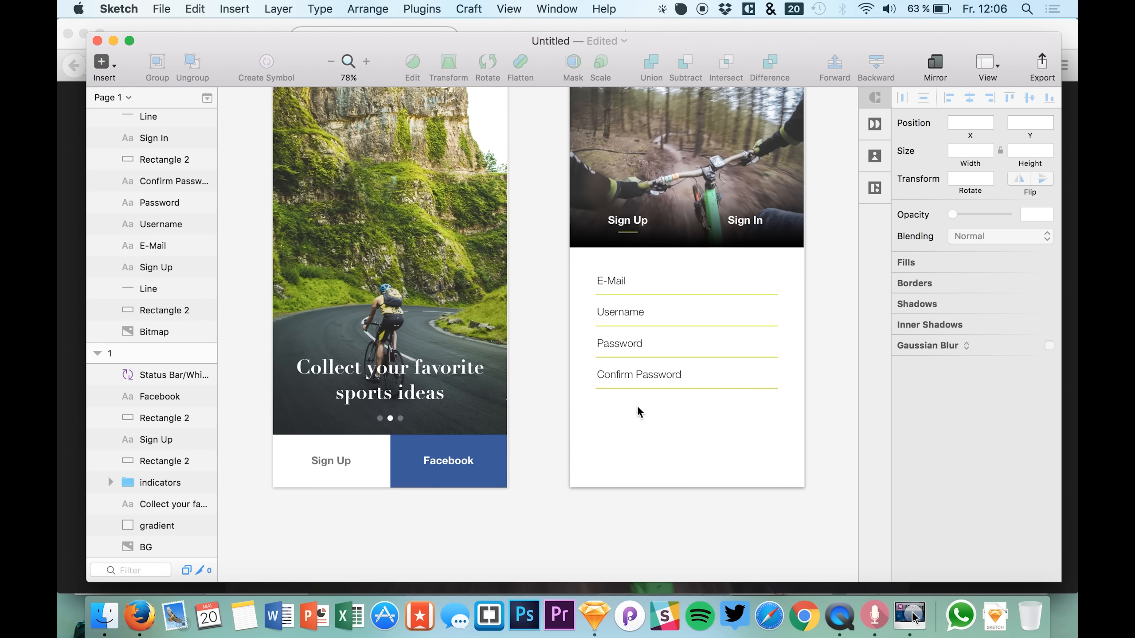
Copy the Sign Up button's label and rectangle from the onboarding screen and paste them above the lines in artboard 2
{"action": "left_click", "coordinate": [331, 454]}
{"action": "left_click", "coordinate": [353, 468], "text": "shift"}
{"action": "key", "text": "super+c"}
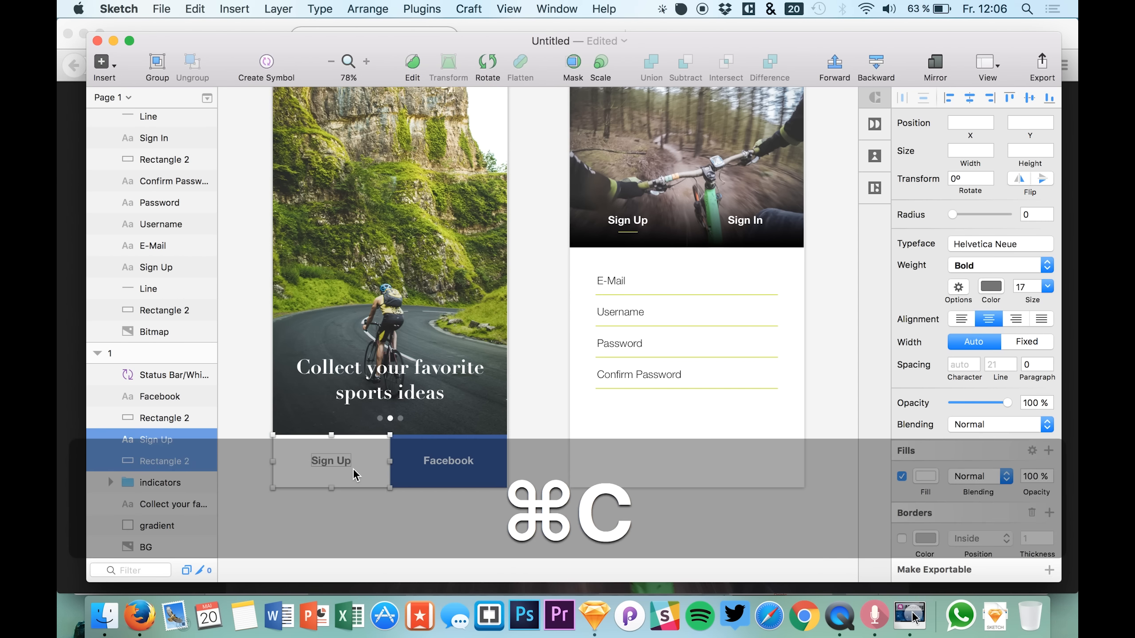
{"action": "scroll", "coordinate": [138, 312], "scroll_direction": "up", "scroll_amount": 3}
{"action": "left_click", "coordinate": [149, 164]}
{"action": "key", "text": "super+v"}
{"action": "scroll", "coordinate": [438, 322], "scroll_direction": "down", "scroll_amount": 1}
{"action": "scroll", "coordinate": [589, 404], "scroll_direction": "down", "scroll_amount": 1}
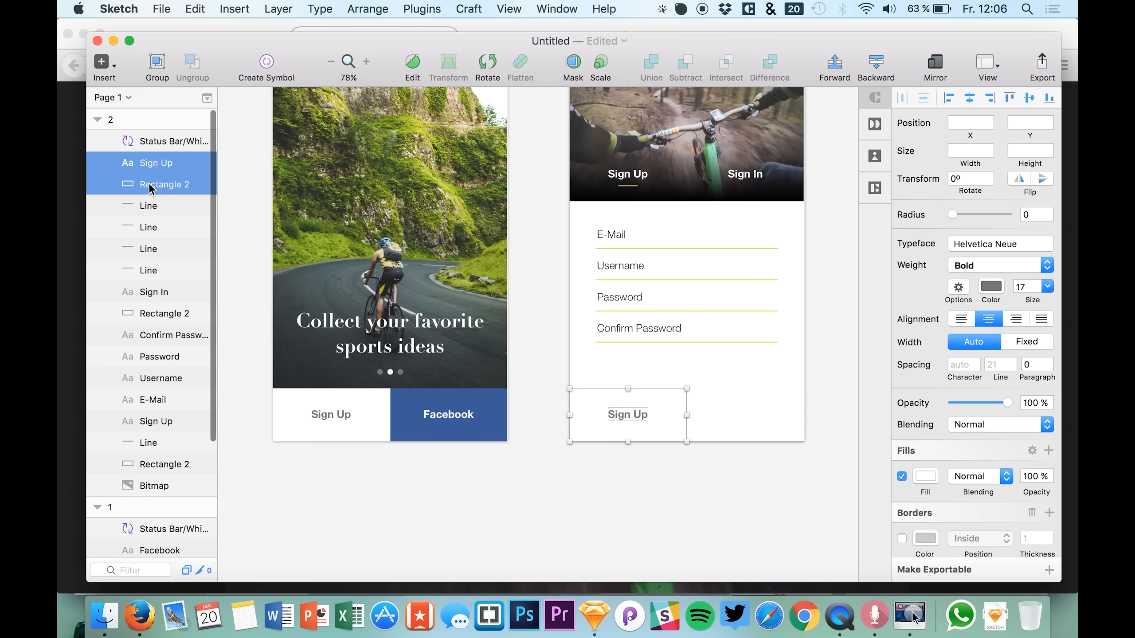
Try to double the pasted button rectangle's width by entering 187,5*2
{"action": "left_click", "coordinate": [172, 214]}
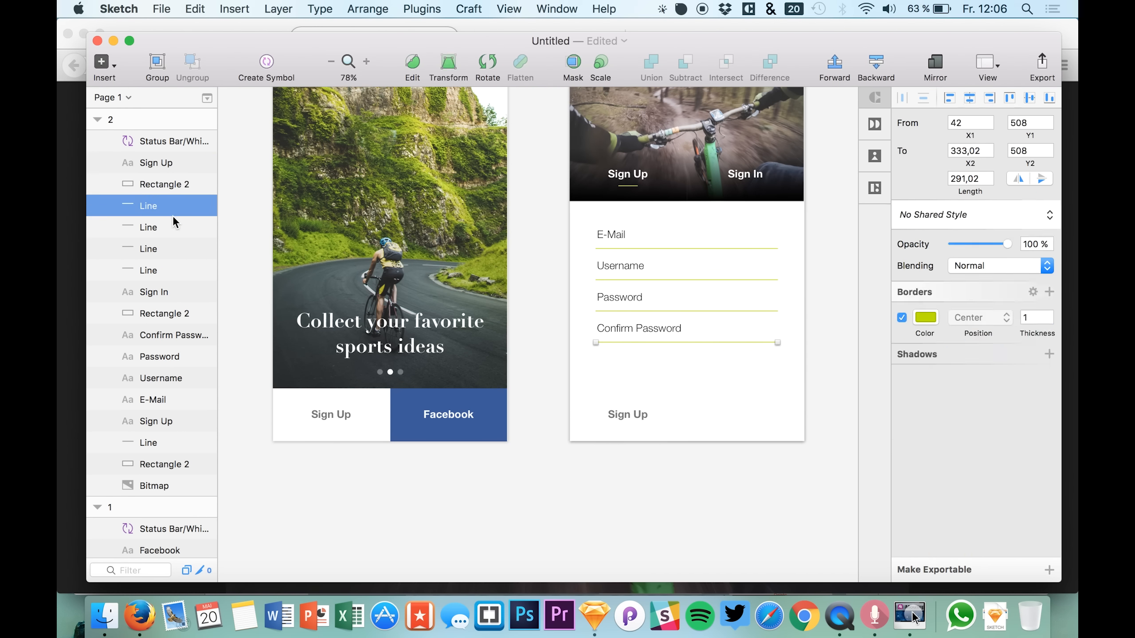
{"action": "left_click", "coordinate": [165, 183]}
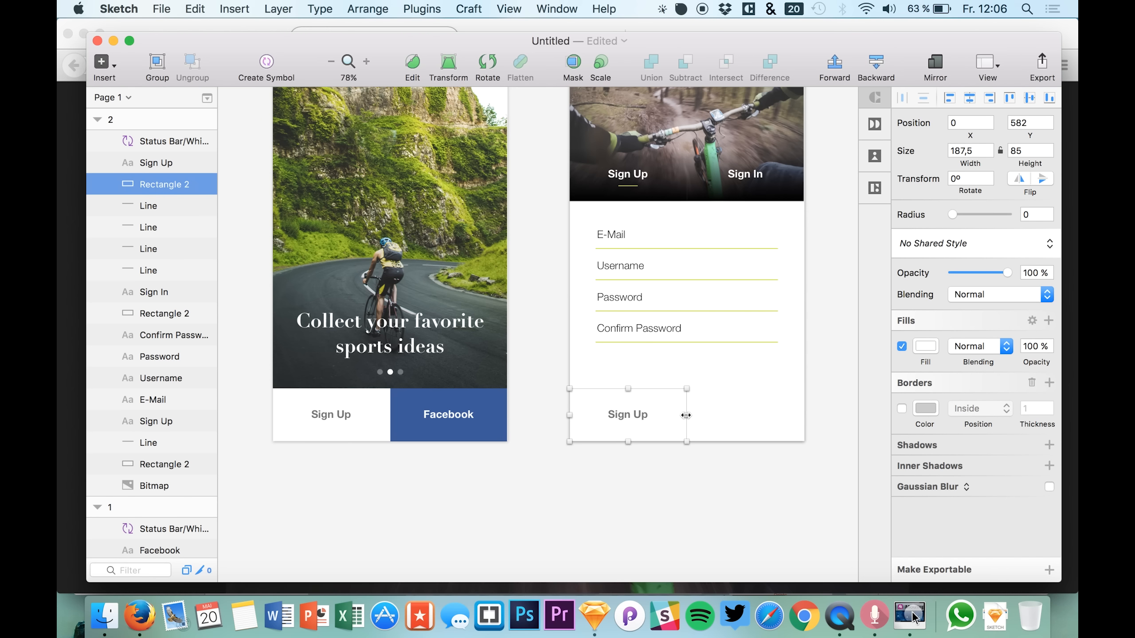
{"action": "left_click", "coordinate": [970, 154]}
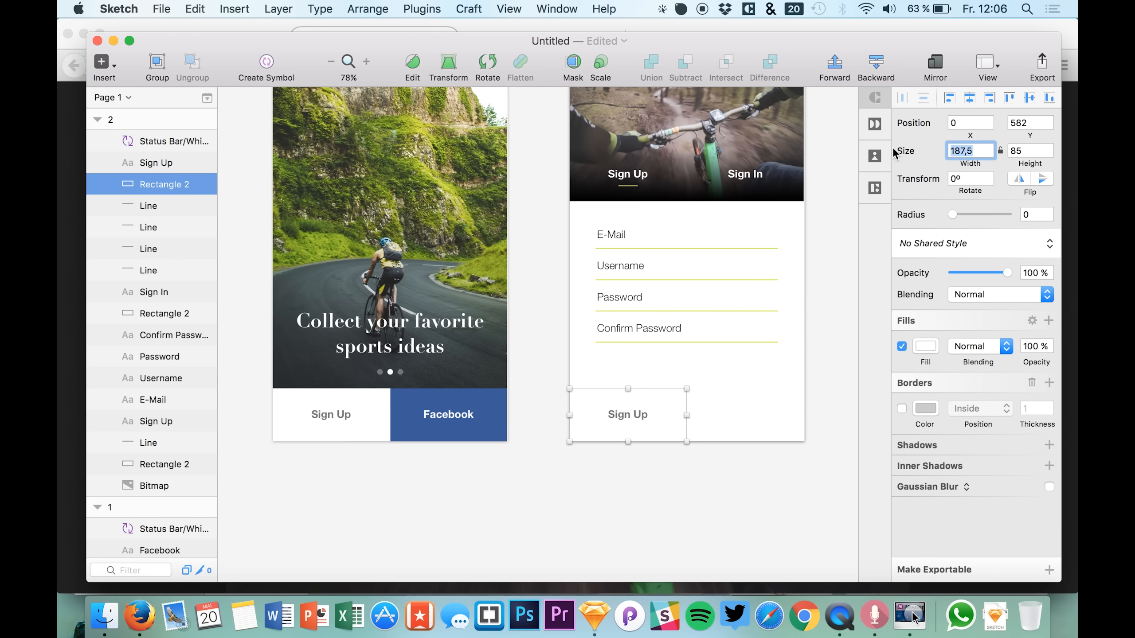
{"action": "key", "text": "Right"}
{"action": "type", "text": "*2"}
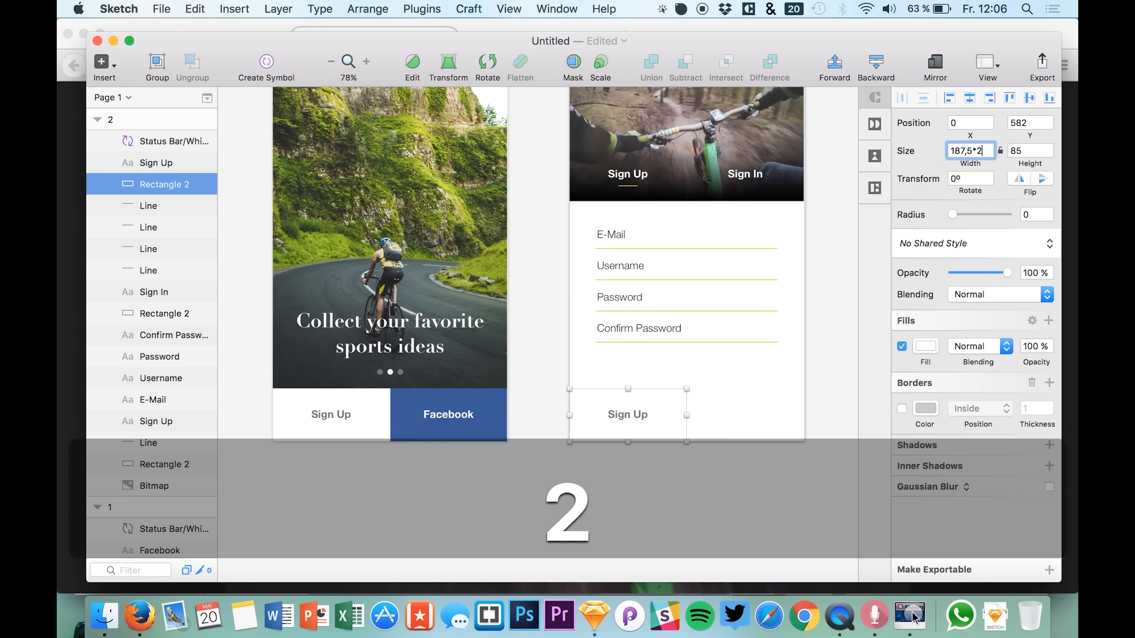
{"action": "key", "text": "Return"}
{"action": "left_click", "coordinate": [663, 229]}
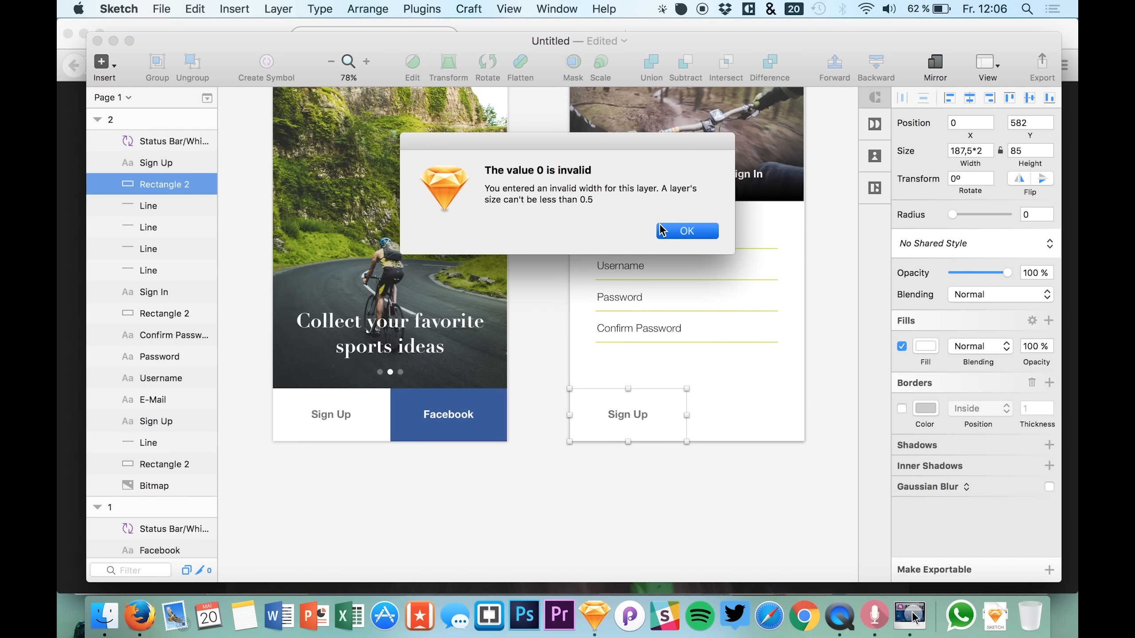
{"action": "key", "text": "Right"}
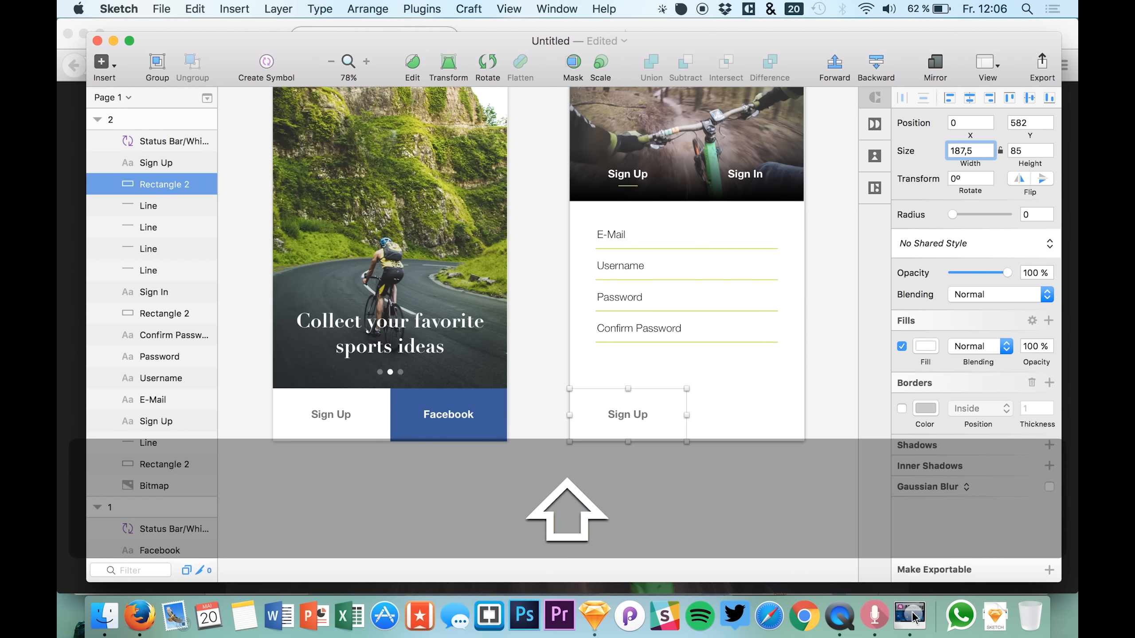
{"action": "type", "text": "*2"}
{"action": "key", "text": "Return"}
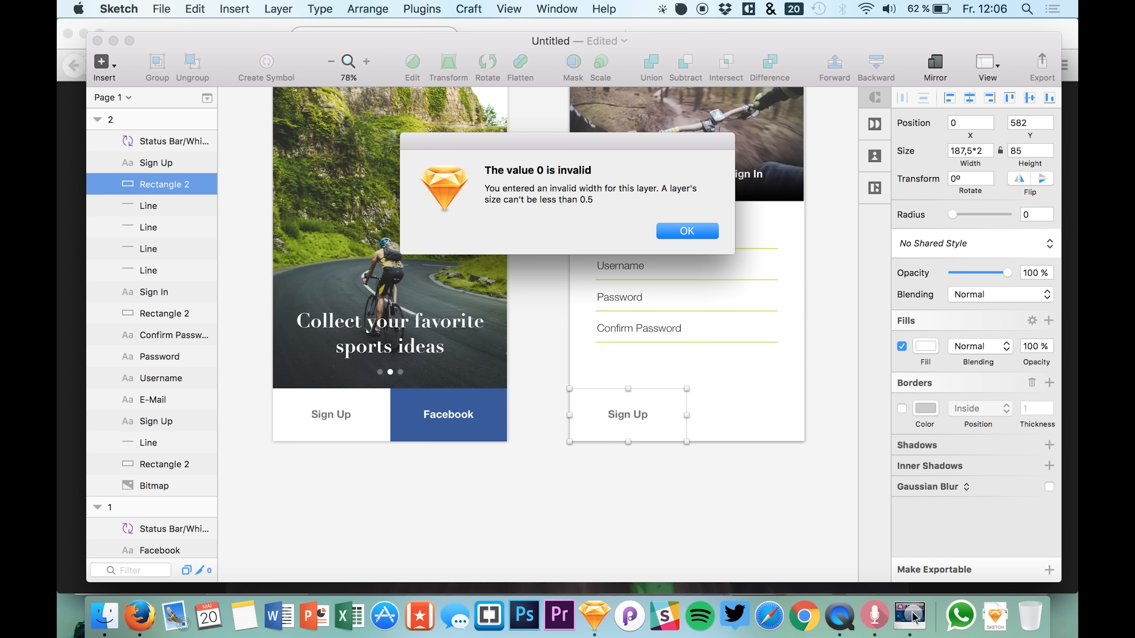
{"action": "key", "text": "Return"}
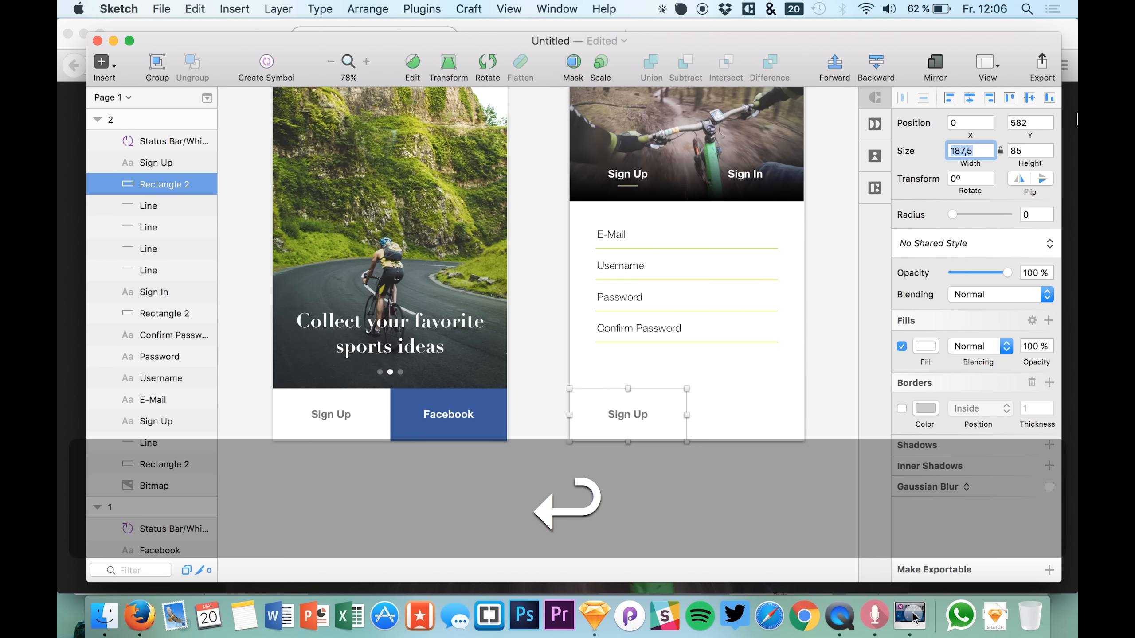
Try to double the button rectangle's width by entering the sum 187,5+187,5
{"action": "key", "text": "Right"}
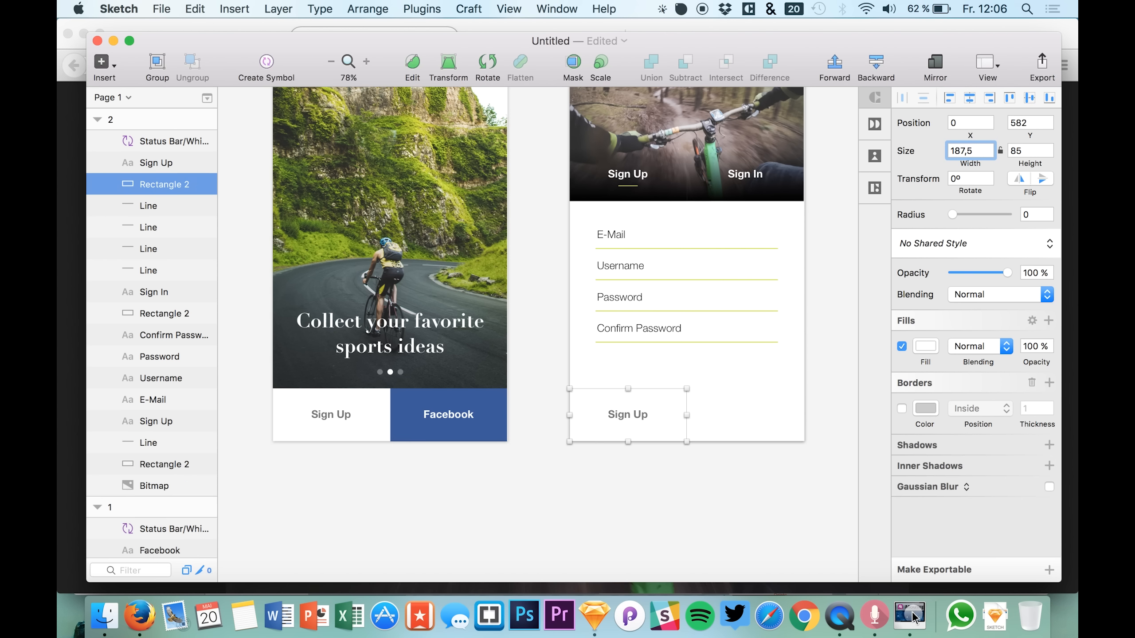
{"action": "type", "text": "+187,5"}
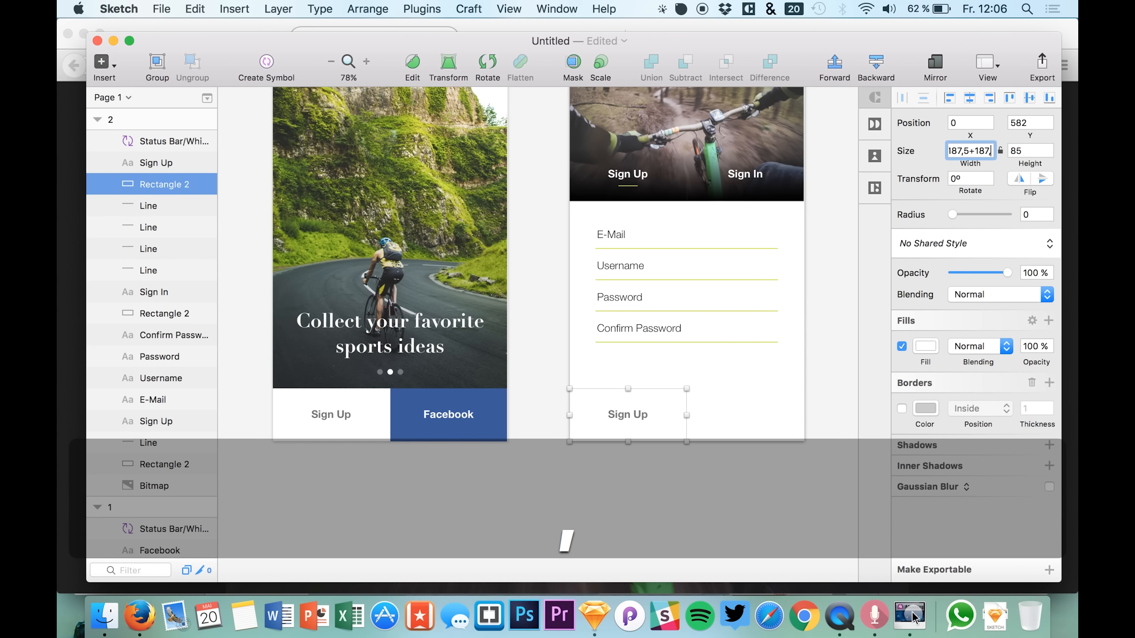
{"action": "key", "text": "Return"}
{"action": "key", "text": "Return"}
Try the width 187.5*2 with a decimal point on the button rectangle, and undo the edit
{"action": "key", "text": "Right"}
{"action": "key", "text": "BackSpace"}
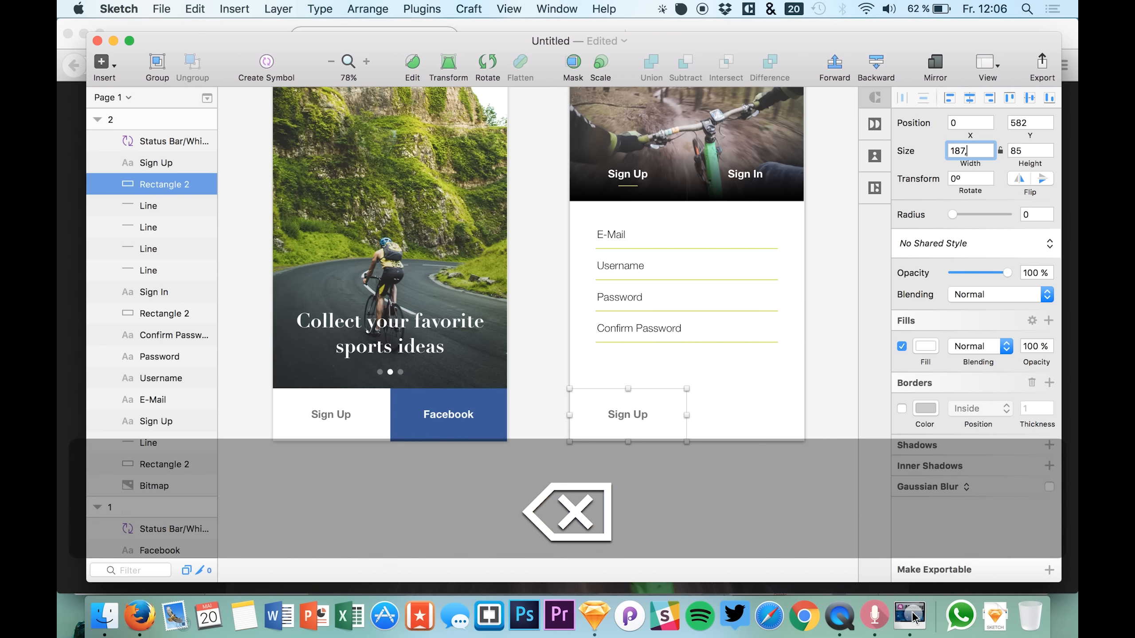
{"action": "type", "text": "*"}
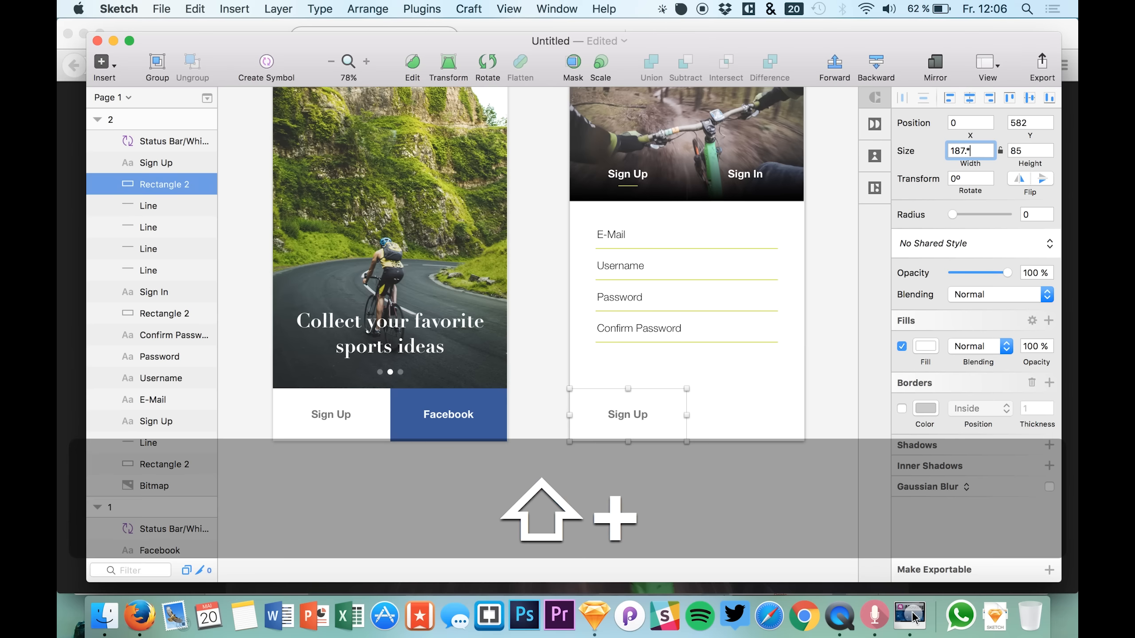
{"action": "type", "text": "5*2"}
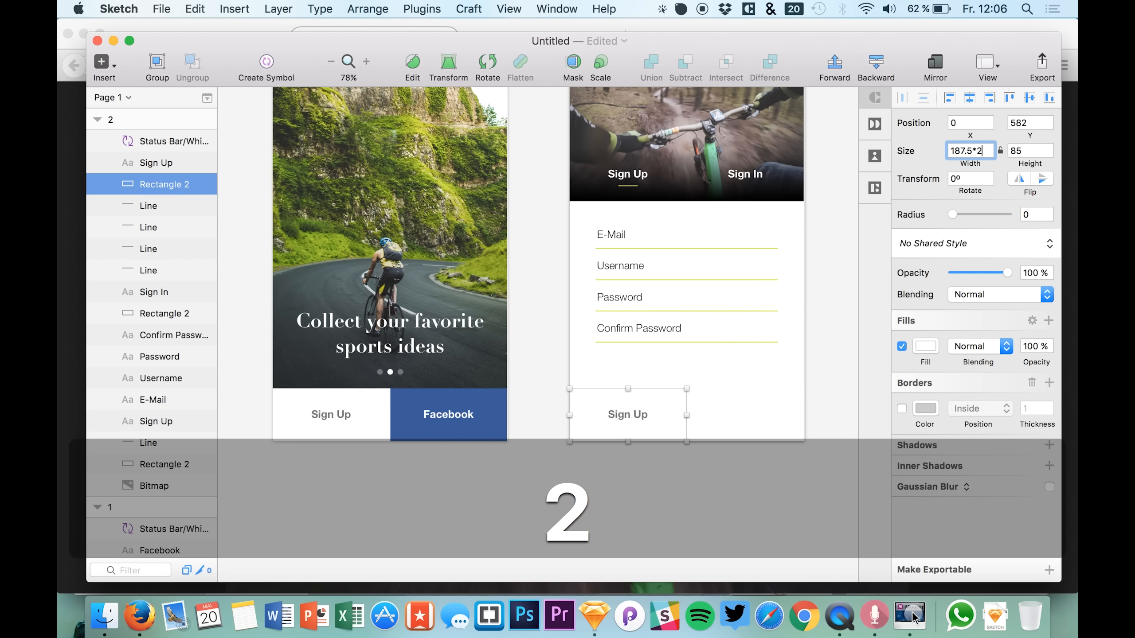
{"action": "key", "text": "Return"}
{"action": "key", "text": "super+z"}
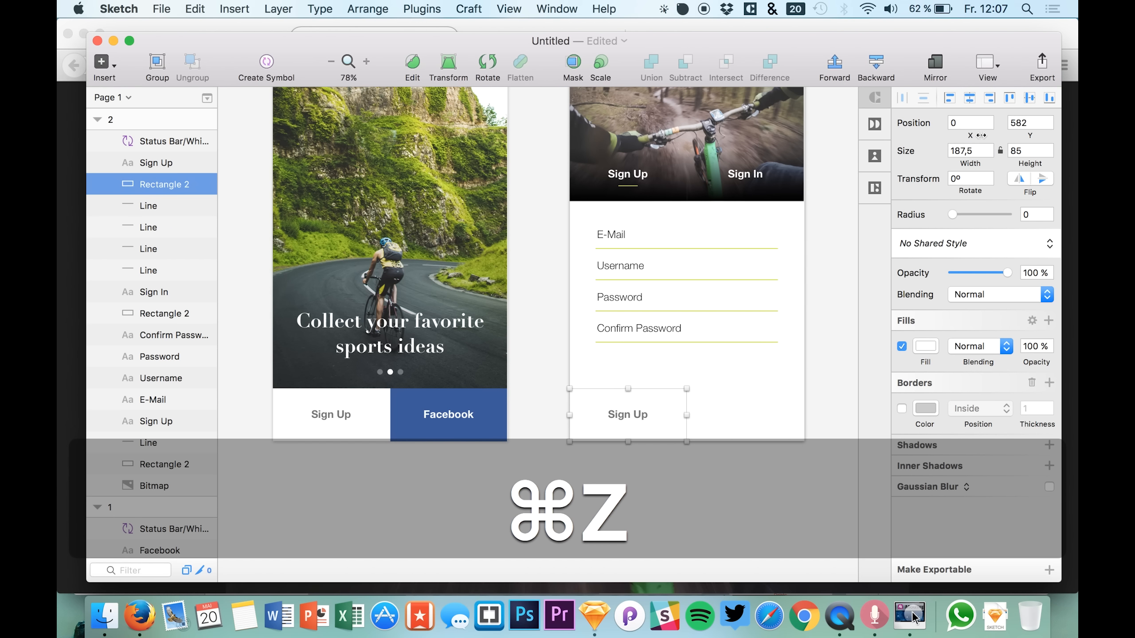
Double the button rectangle's width to 375 and center its Sign Up label horizontally on the artboard
{"action": "left_click", "coordinate": [965, 151]}
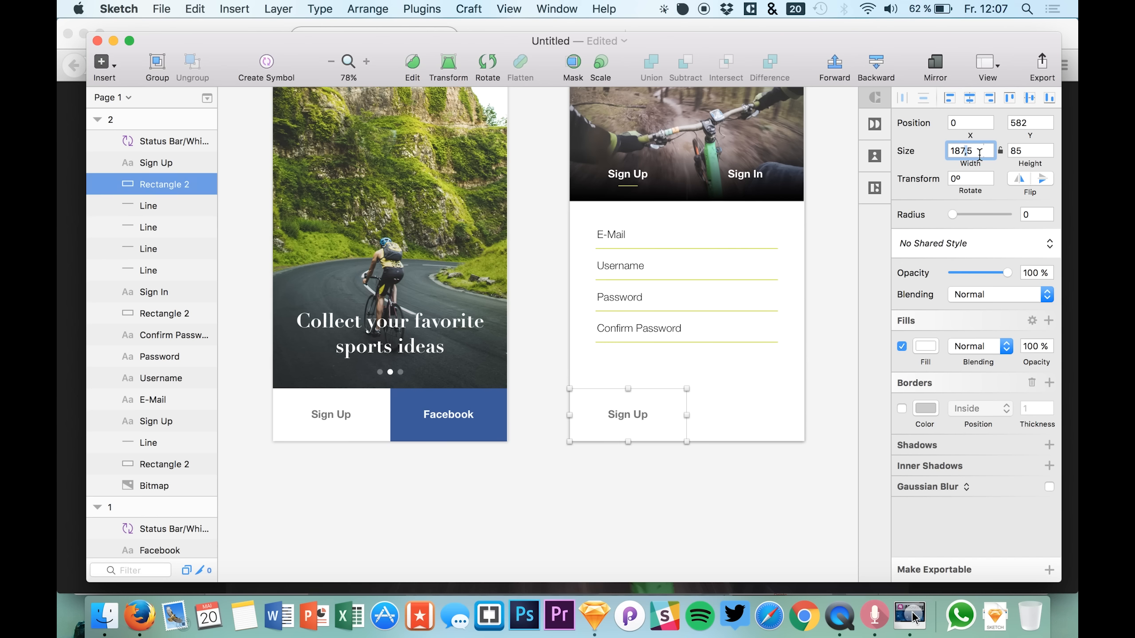
{"action": "type", "text": "*2"}
{"action": "key", "text": "Return"}
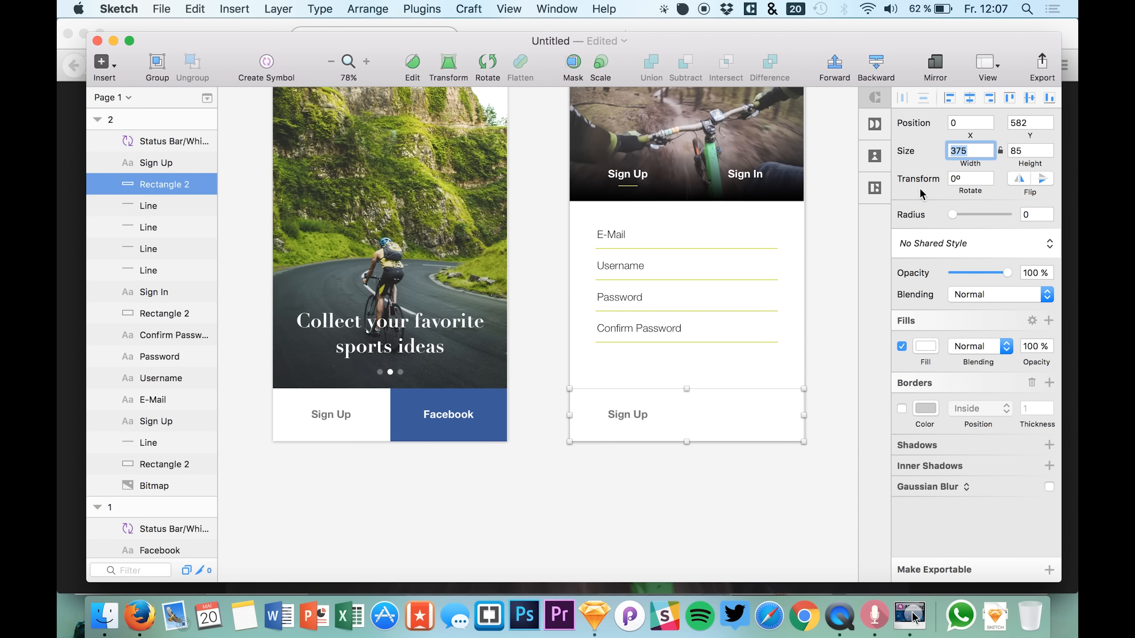
{"action": "left_click", "coordinate": [630, 414]}
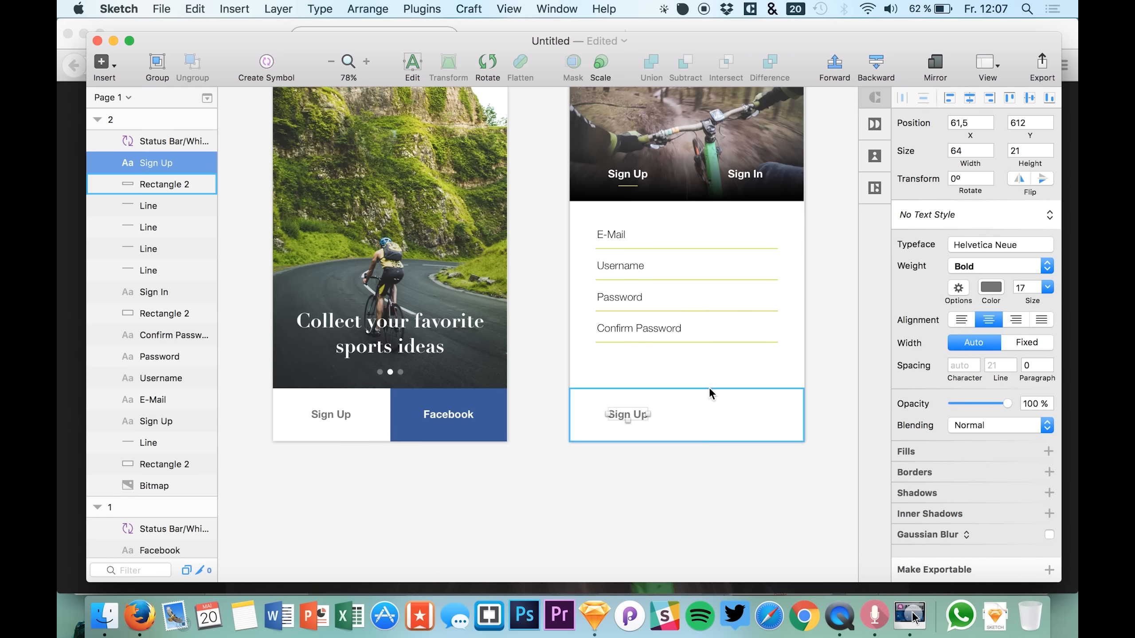
{"action": "left_click", "coordinate": [970, 97]}
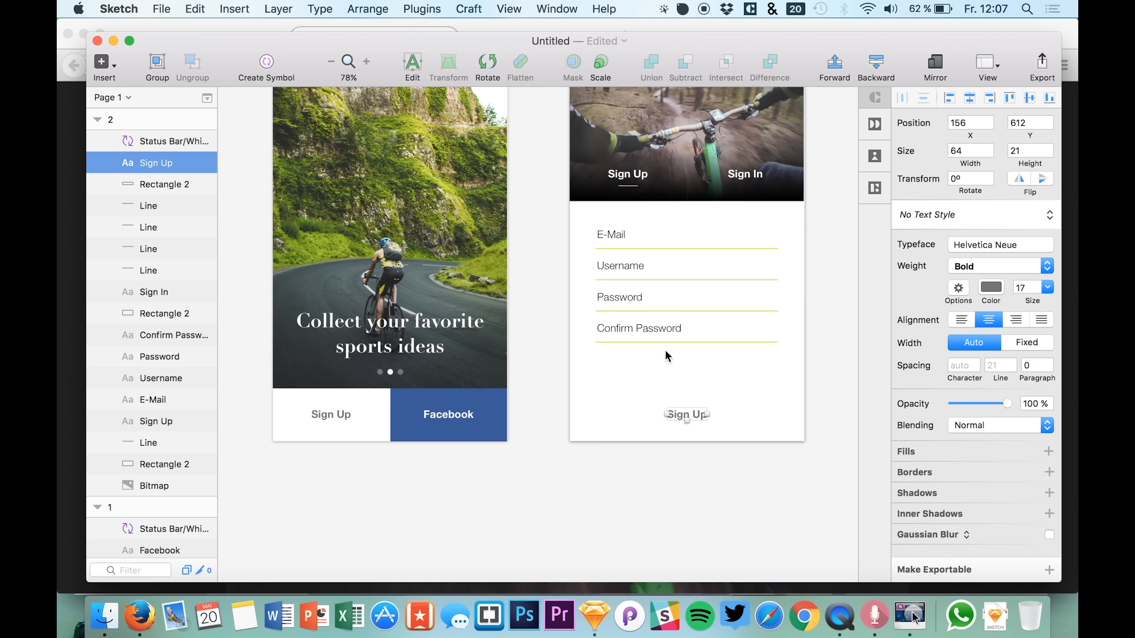
Fill the wide button rectangle with the green C0DB33 sampled from the underline below the Sign Up tab
{"action": "left_click", "coordinate": [613, 419]}
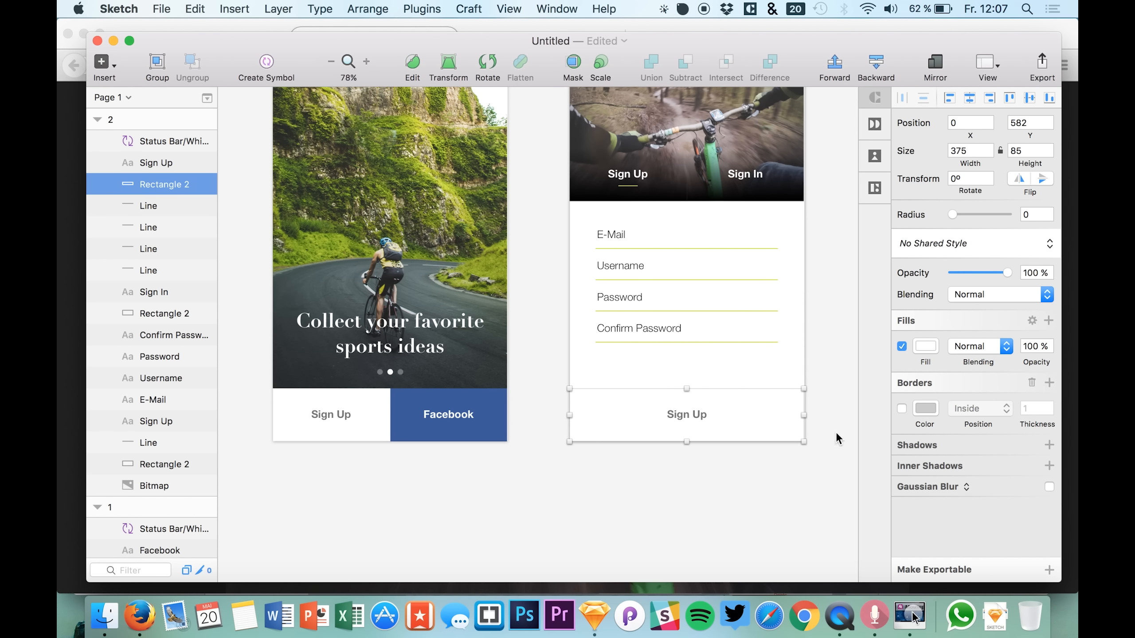
{"action": "left_click", "coordinate": [935, 344]}
{"action": "left_click", "coordinate": [907, 482]}
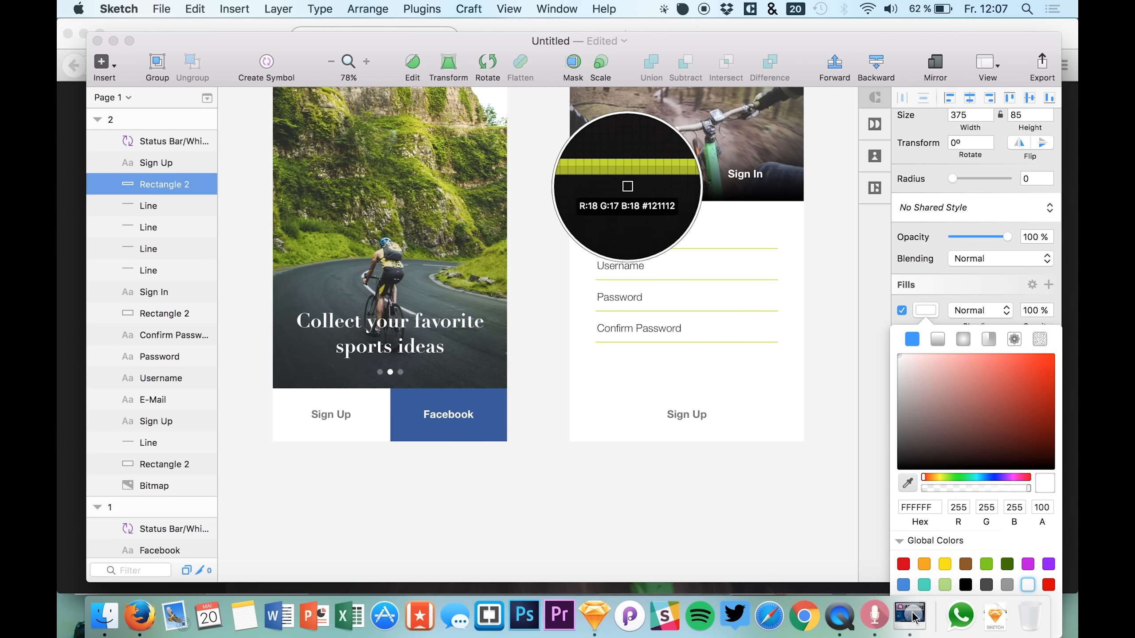
{"action": "left_click", "coordinate": [627, 184]}
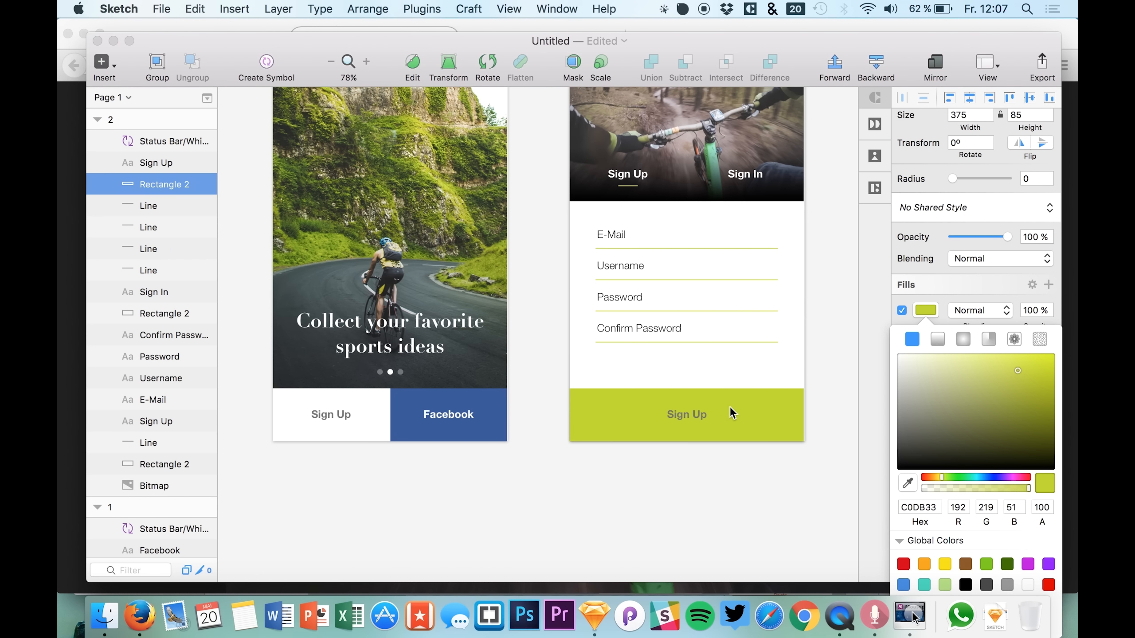
Make the green button's label white and change its text to "Create Account"
{"action": "left_click", "coordinate": [687, 413]}
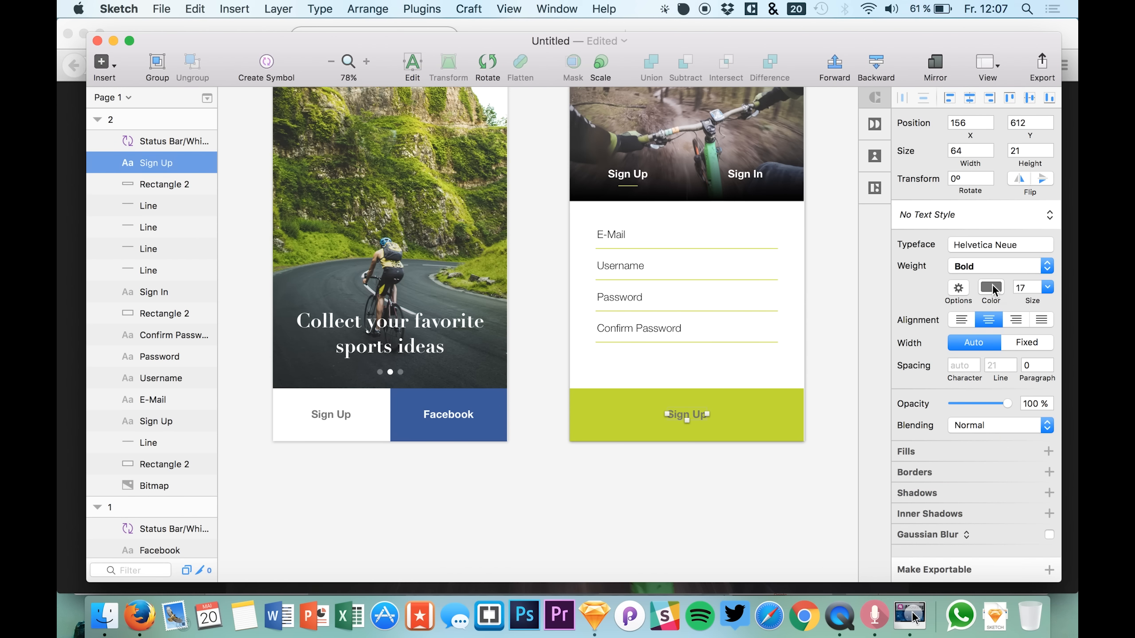
{"action": "left_click", "coordinate": [992, 287]}
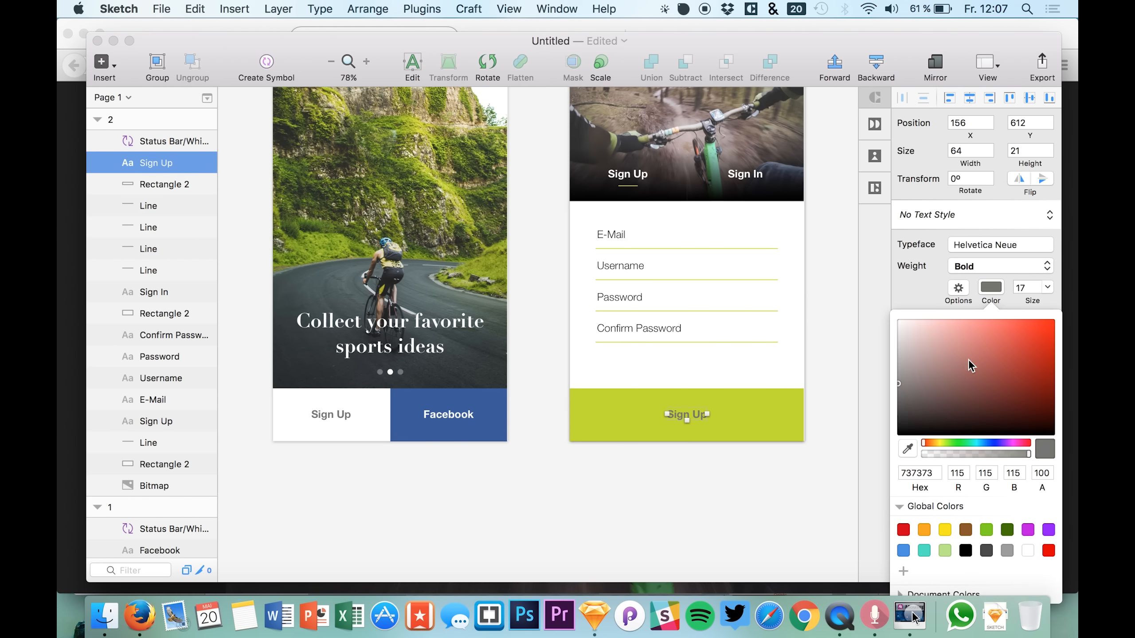
{"action": "left_click", "coordinate": [688, 415]}
{"action": "double_click", "coordinate": [695, 414]}
{"action": "key", "text": "super+a"}
{"action": "key", "text": "shift"}
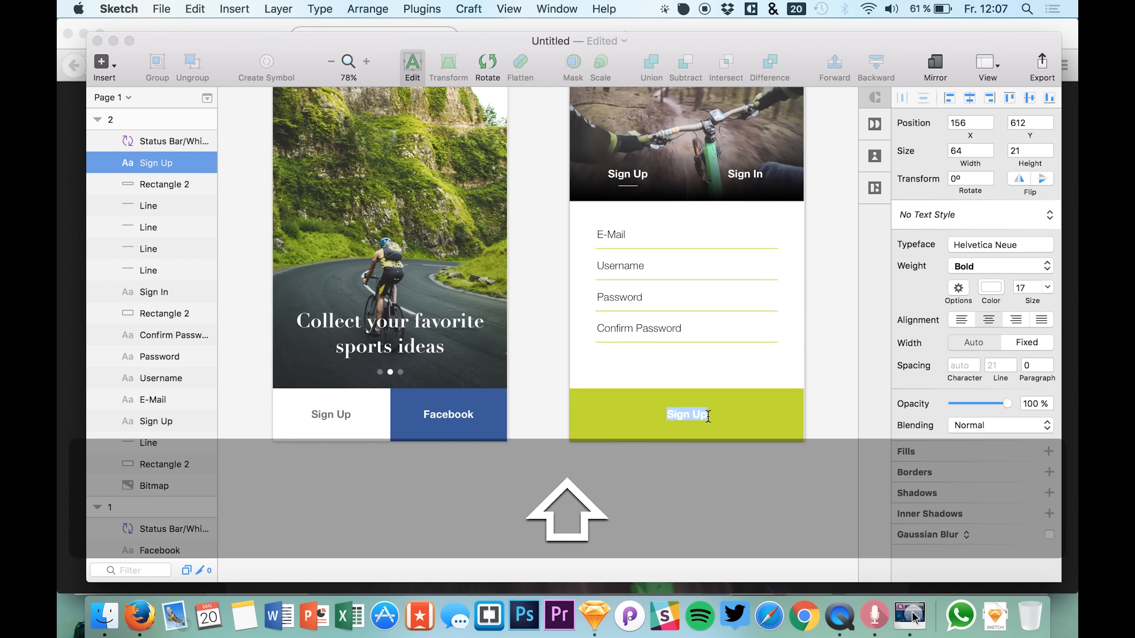
{"action": "type", "text": "Cre"}
{"action": "key", "text": "BackSpace"}
{"action": "type", "text": "eat"}
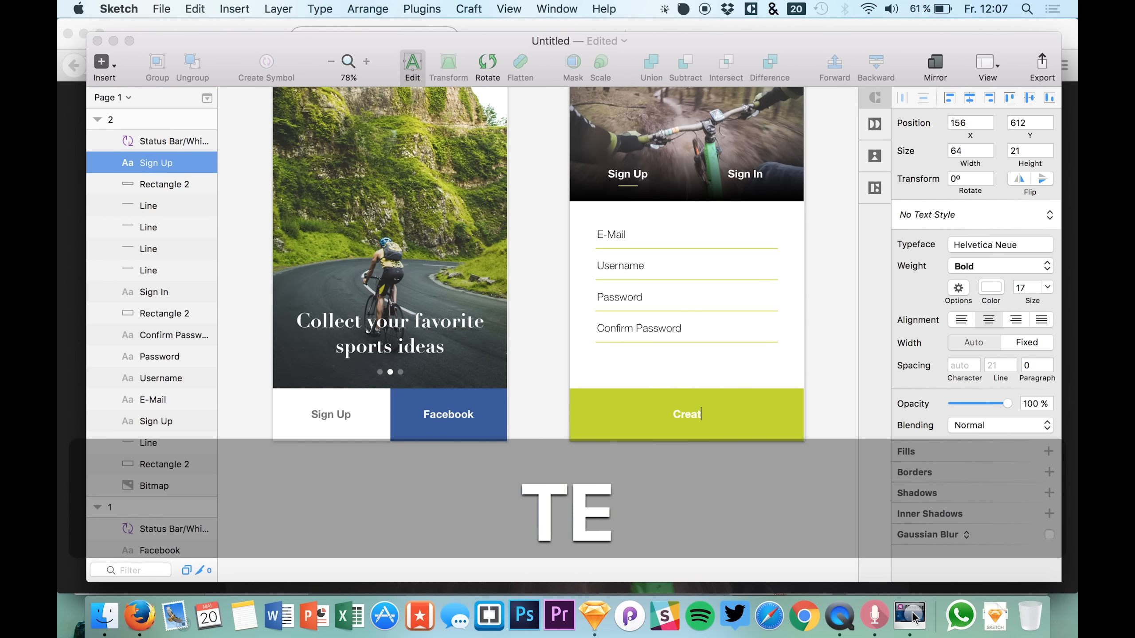
{"action": "type", "text": "e Account"}
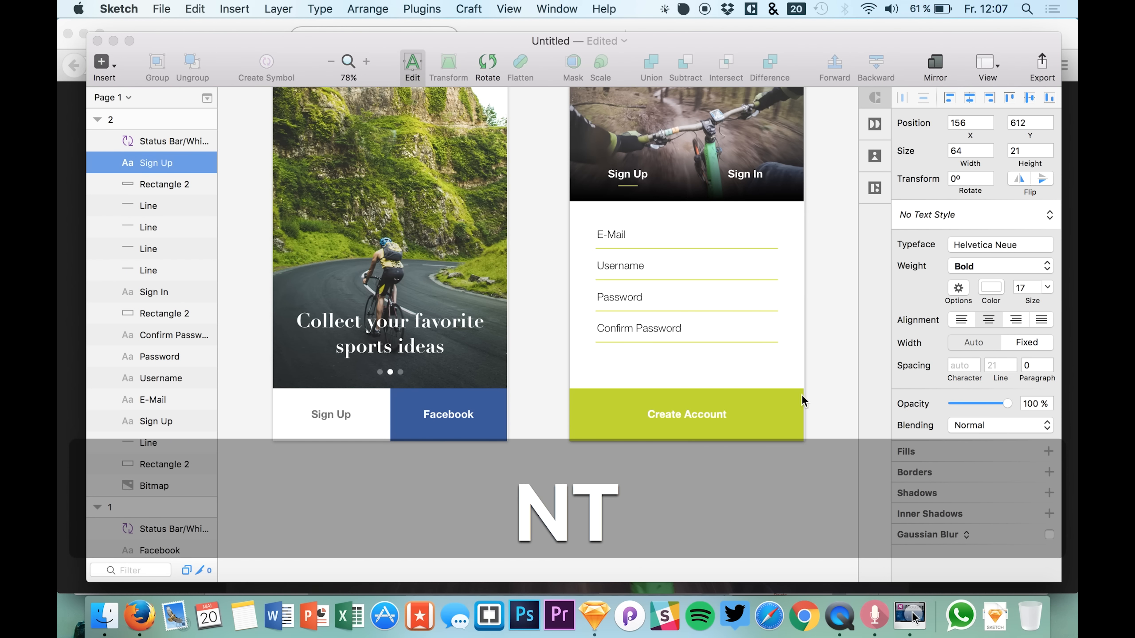
{"action": "key", "text": "Escape"}
{"action": "left_click", "coordinate": [834, 384]}
Select the layers from E-Mail to Confirm Password and move them directly beneath the four Line layers in the layer order
{"action": "scroll", "coordinate": [834, 385], "scroll_direction": "up", "scroll_amount": 2}
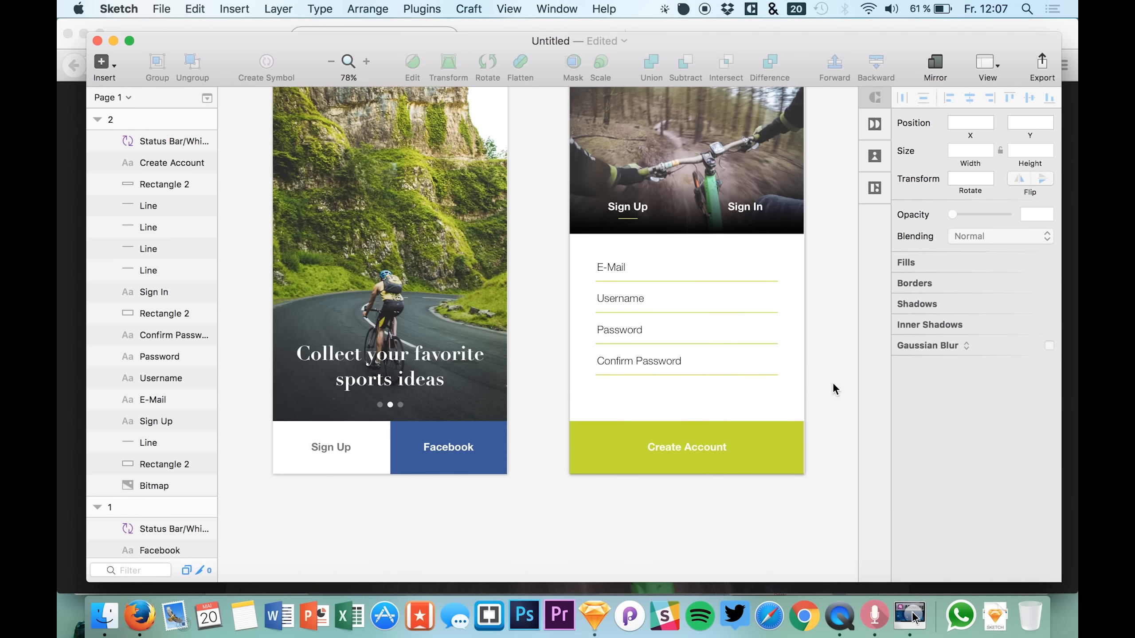
{"action": "left_click", "coordinate": [621, 274]}
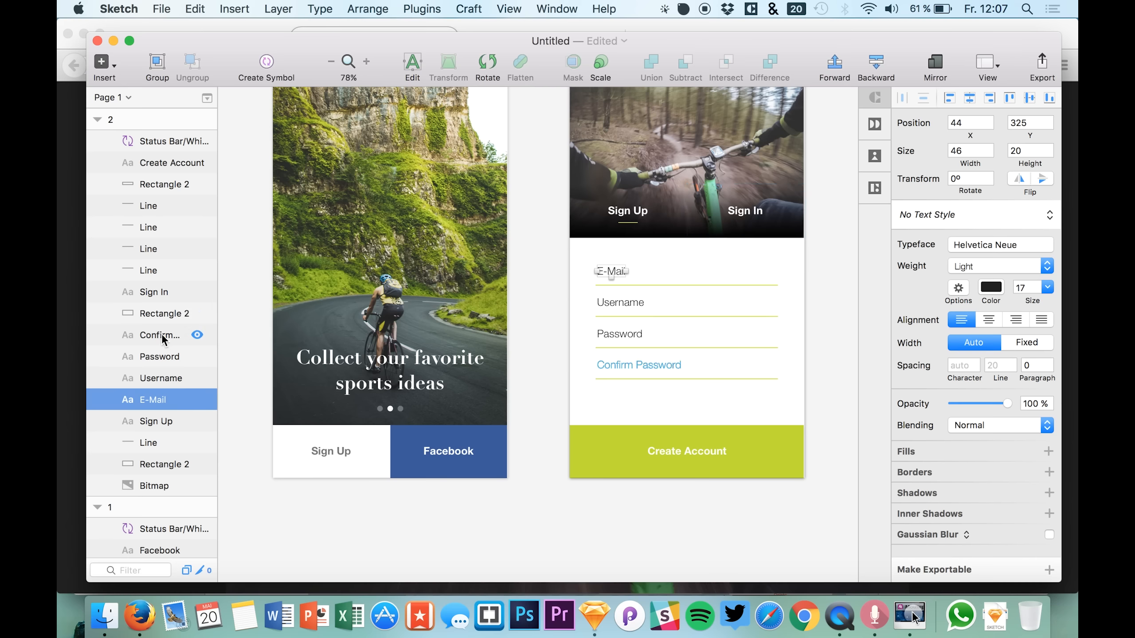
{"action": "key", "text": "shift"}
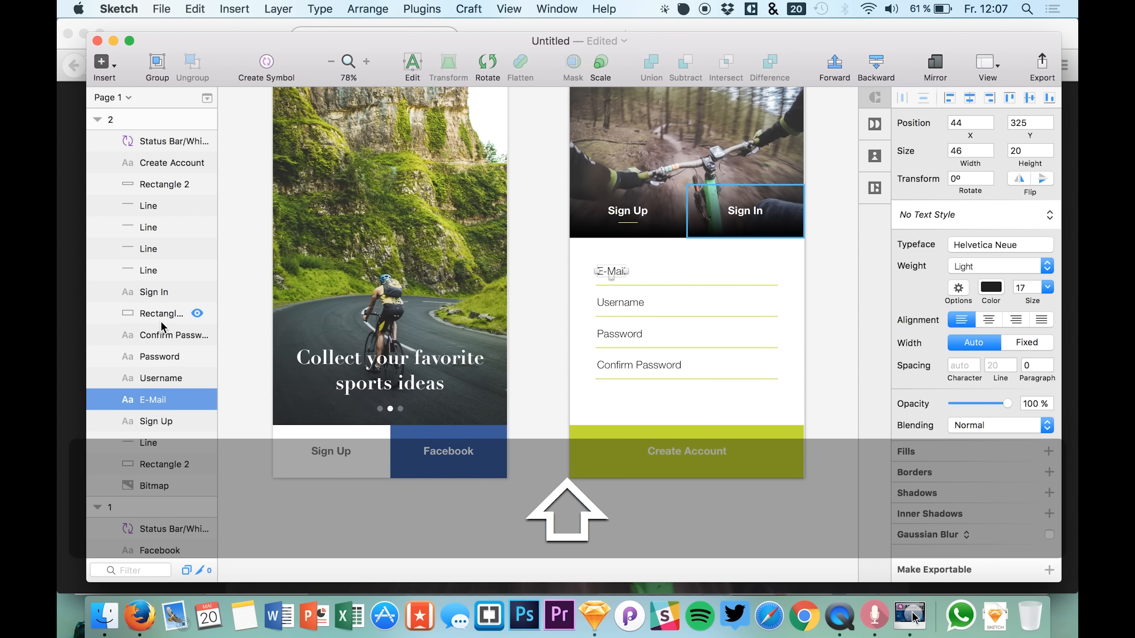
{"action": "left_click", "coordinate": [153, 336], "text": "shift"}
{"action": "left_click_drag", "start_coordinate": [153, 337], "coordinate": [148, 282]}
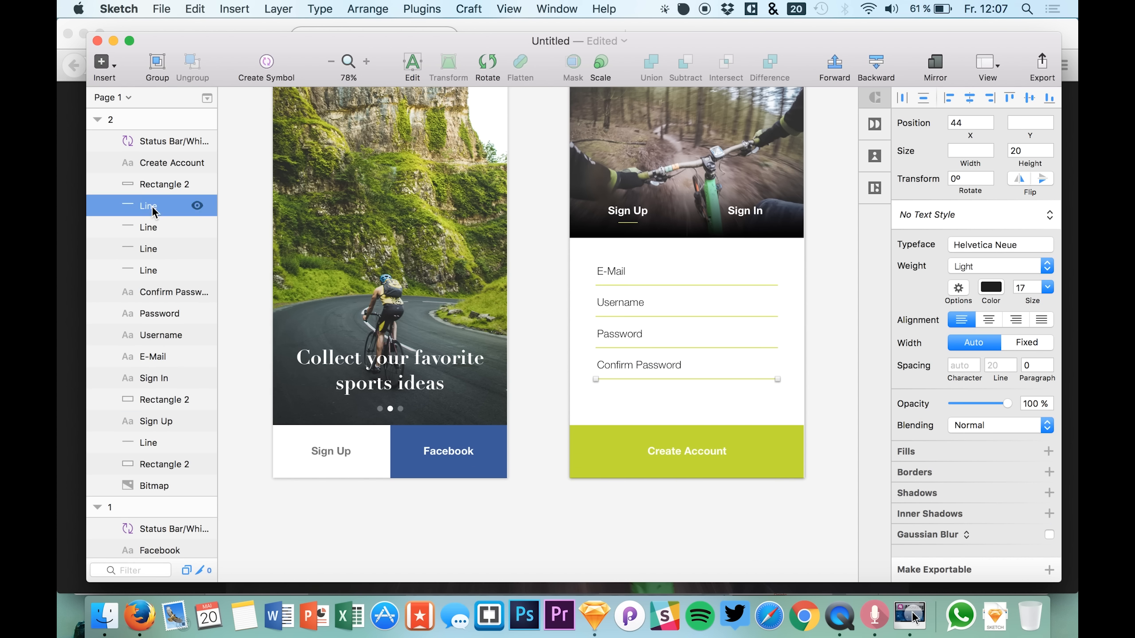
Group the four form lines with their four field labels and name the group "signup"
{"action": "left_click", "coordinate": [148, 206]}
{"action": "left_click", "coordinate": [152, 356], "text": "shift"}
{"action": "key", "text": "super+g"}
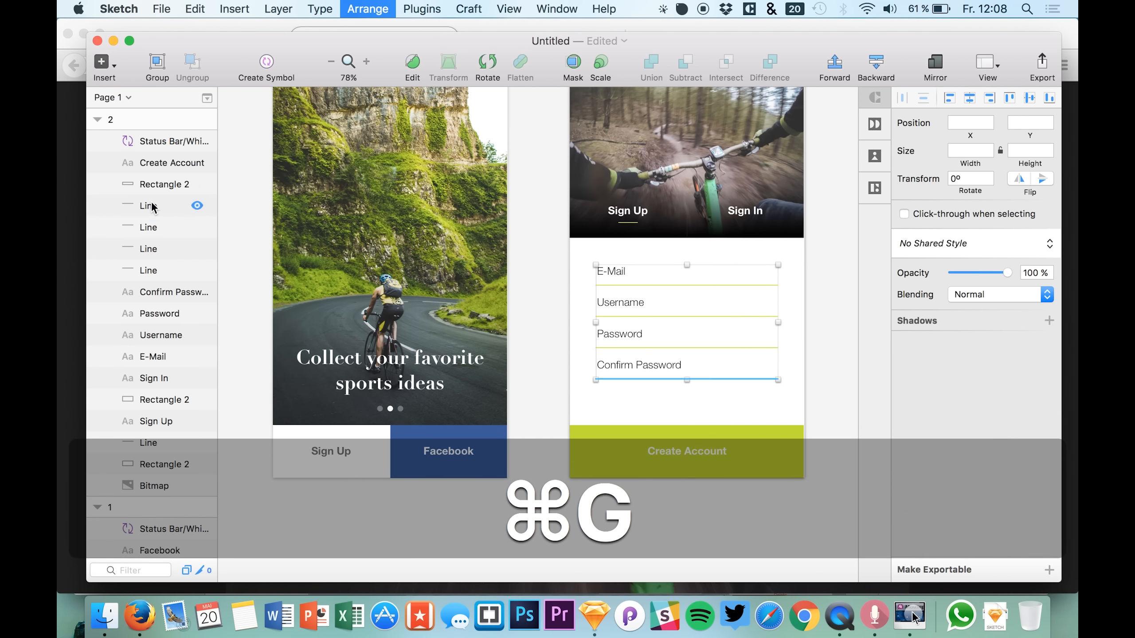
{"action": "double_click", "coordinate": [154, 206]}
{"action": "type", "text": "signup"}
{"action": "key", "text": "Return"}
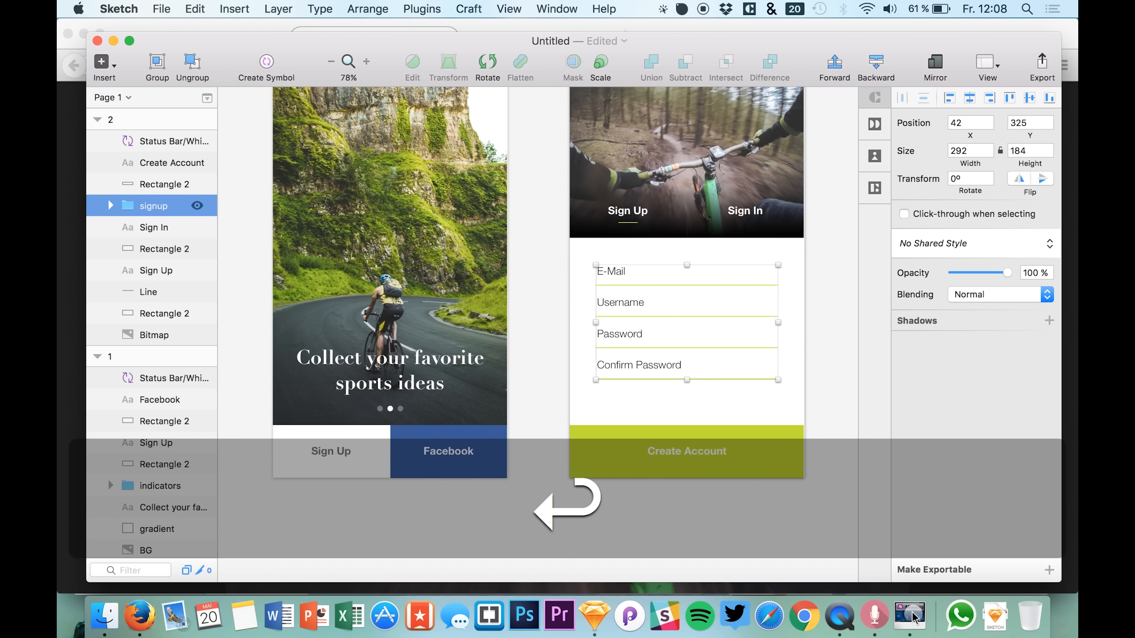
Nudge the signup group down to Y 340 between the photo and the Create Account button, and deselect it
{"action": "key", "text": "shift+Down"}
{"action": "key", "text": "shift+Down"}
{"action": "key", "text": "shift+Down"}
{"action": "key", "text": "shift+Up"}
{"action": "key", "text": "Up"}
{"action": "key", "text": "Up"}
{"action": "key", "text": "Up"}
{"action": "key", "text": "Up"}
{"action": "key", "text": "Down"}
{"action": "key", "text": "Down"}
{"action": "key", "text": "Down"}
{"action": "key", "text": "Down"}
{"action": "key", "text": "Down"}
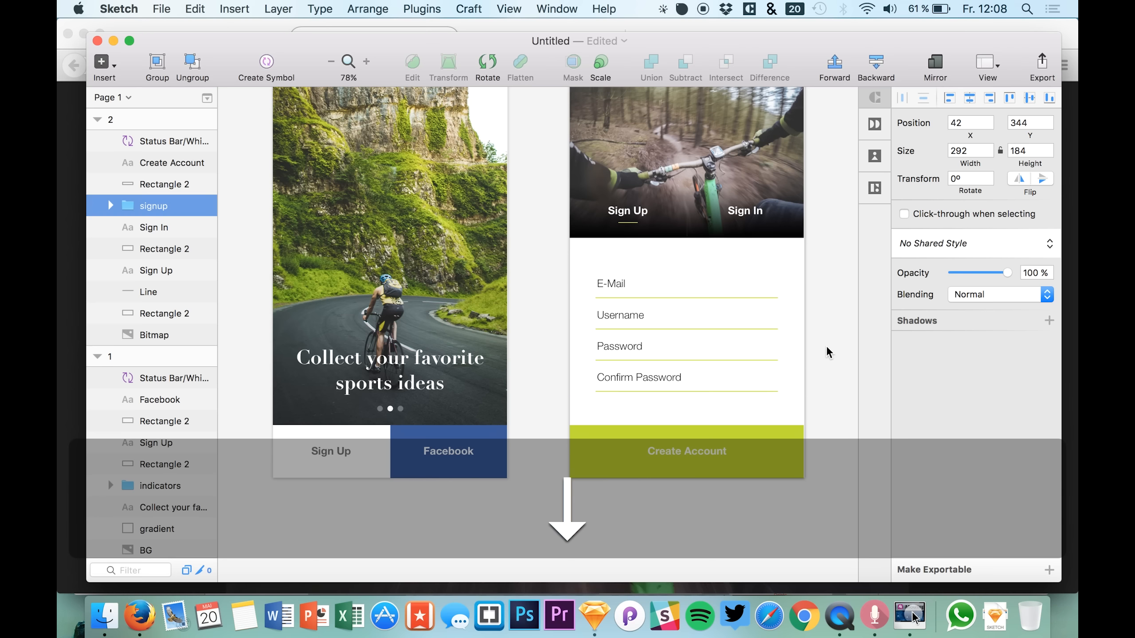
{"action": "key", "text": "Up"}
{"action": "key", "text": "Up"}
{"action": "key", "text": "Up"}
{"action": "key", "text": "Up"}
{"action": "key", "text": "Up"}
{"action": "key", "text": "Up"}
{"action": "scroll", "coordinate": [834, 379], "scroll_direction": "right", "scroll_amount": 3}
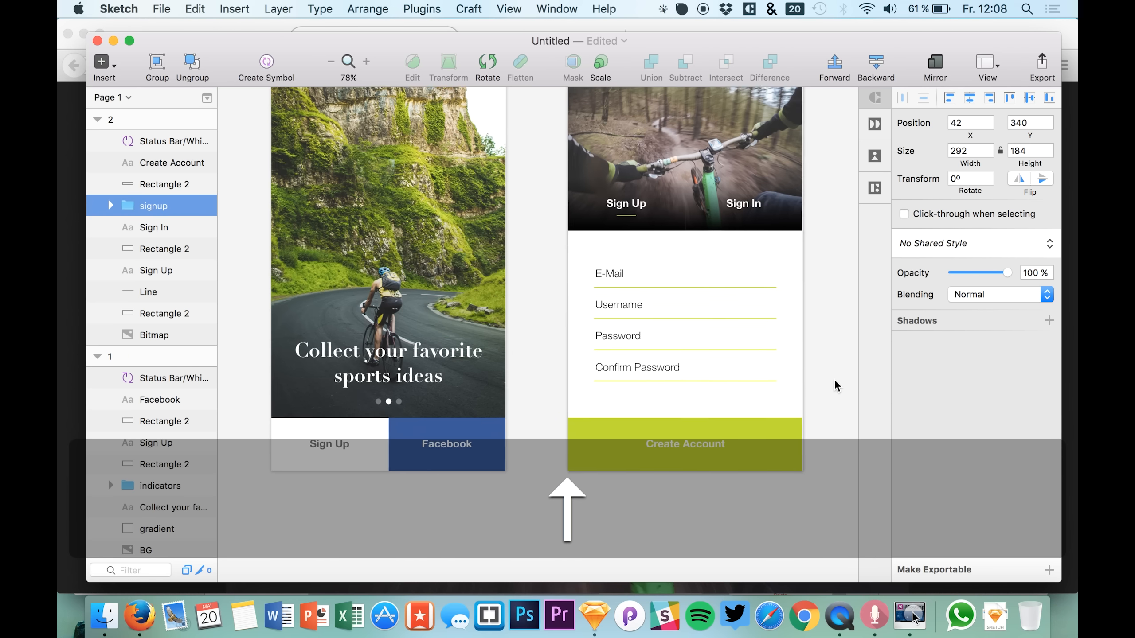
{"action": "scroll", "coordinate": [833, 378], "scroll_direction": "up", "scroll_amount": 5}
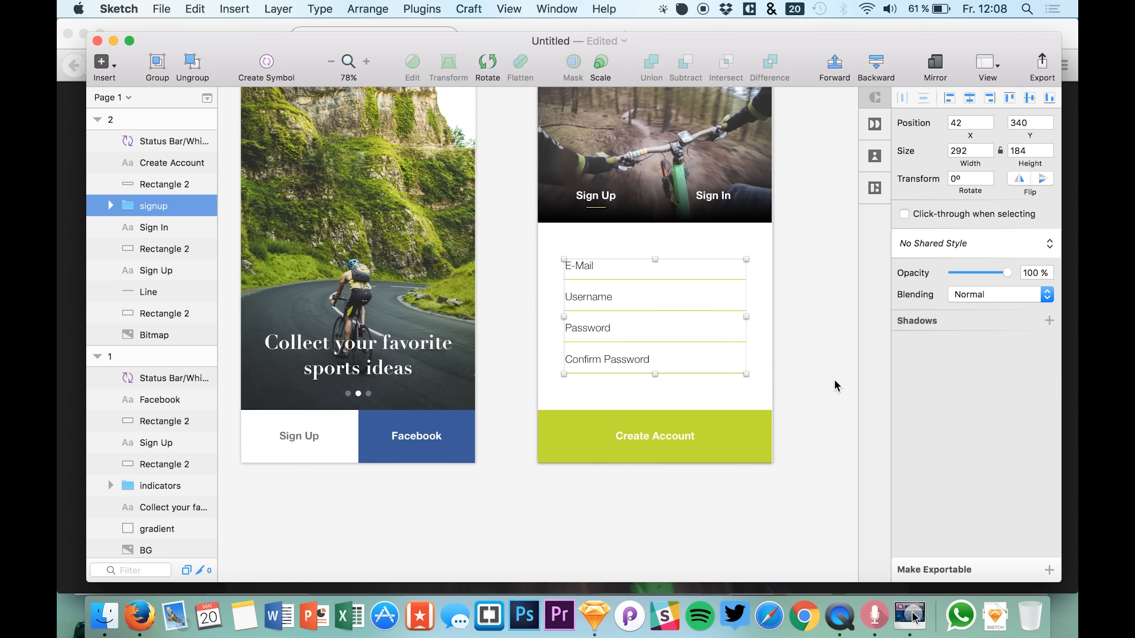
{"action": "left_click", "coordinate": [809, 342]}
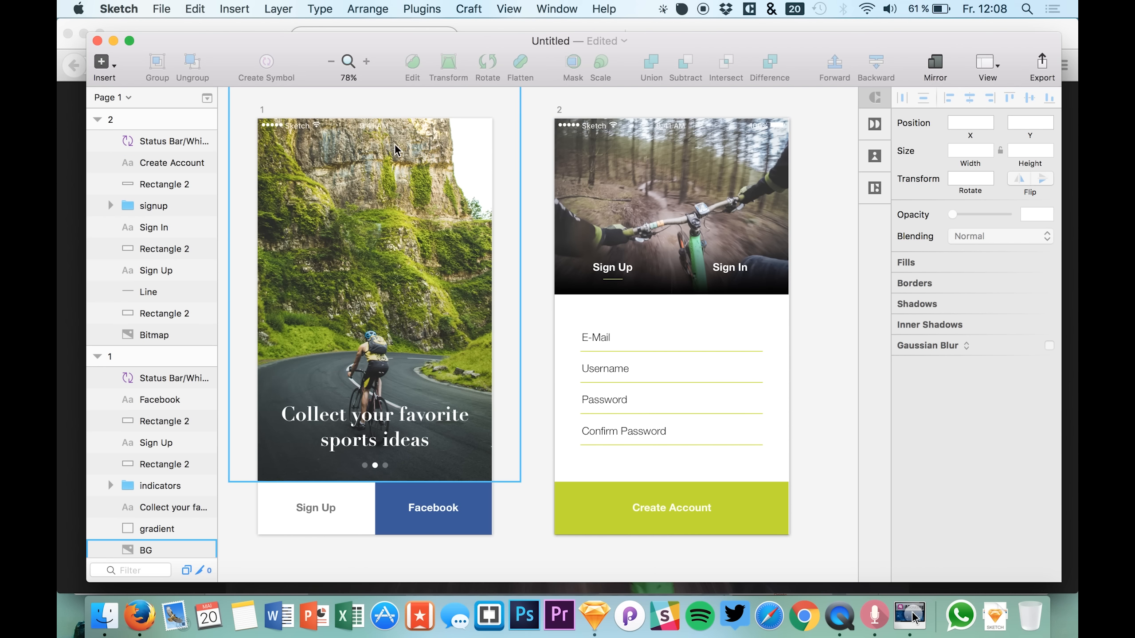
Darken the handlebar photo on artboard 2 with a black 000000 fill at 13% opacity
{"action": "left_click", "coordinate": [596, 177]}
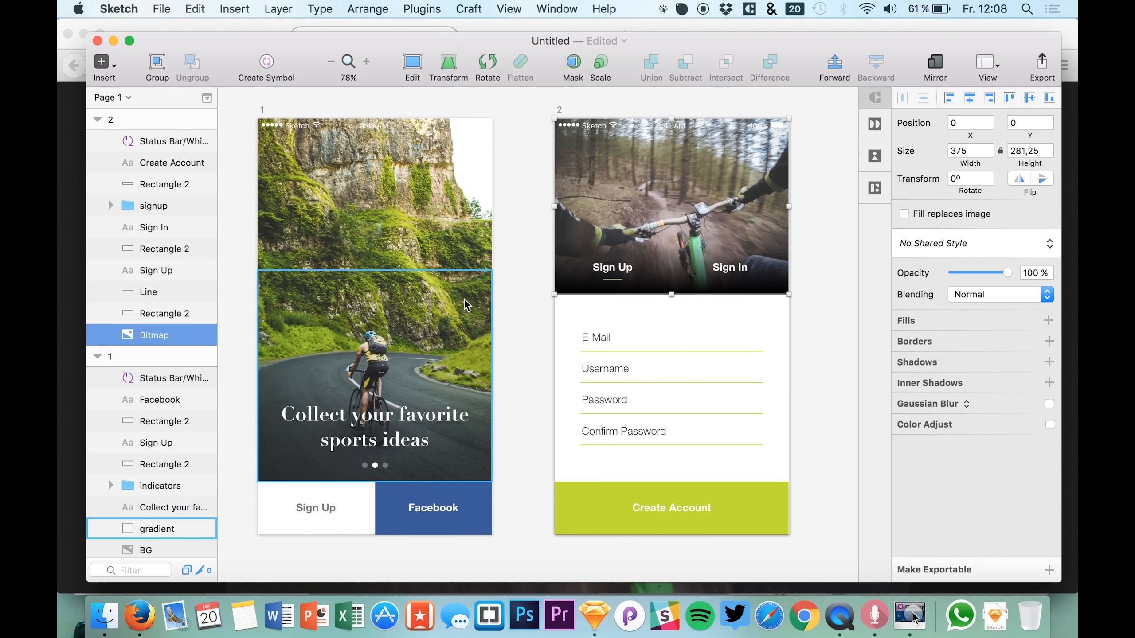
{"action": "left_click", "coordinate": [917, 323]}
{"action": "left_click", "coordinate": [925, 346]}
{"action": "left_click_drag", "start_coordinate": [942, 357], "coordinate": [920, 489]}
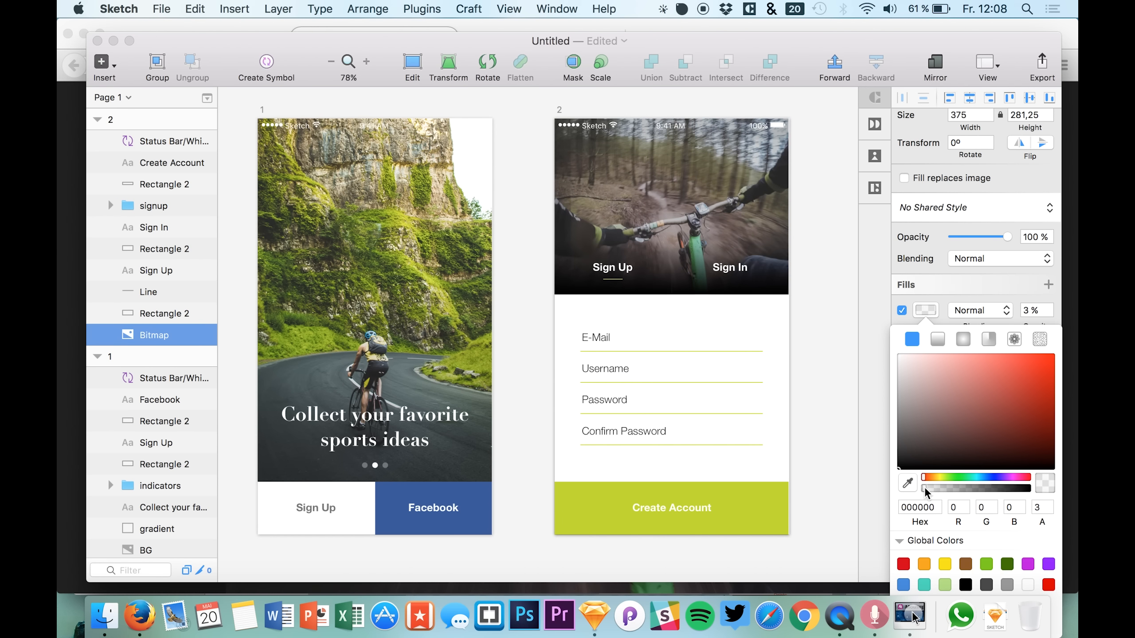
{"action": "mouse_move", "coordinate": [920, 486]}
{"action": "left_mouse_down"}
{"action": "mouse_move", "coordinate": [951, 471]}
{"action": "mouse_move", "coordinate": [936, 476]}
{"action": "left_mouse_up"}
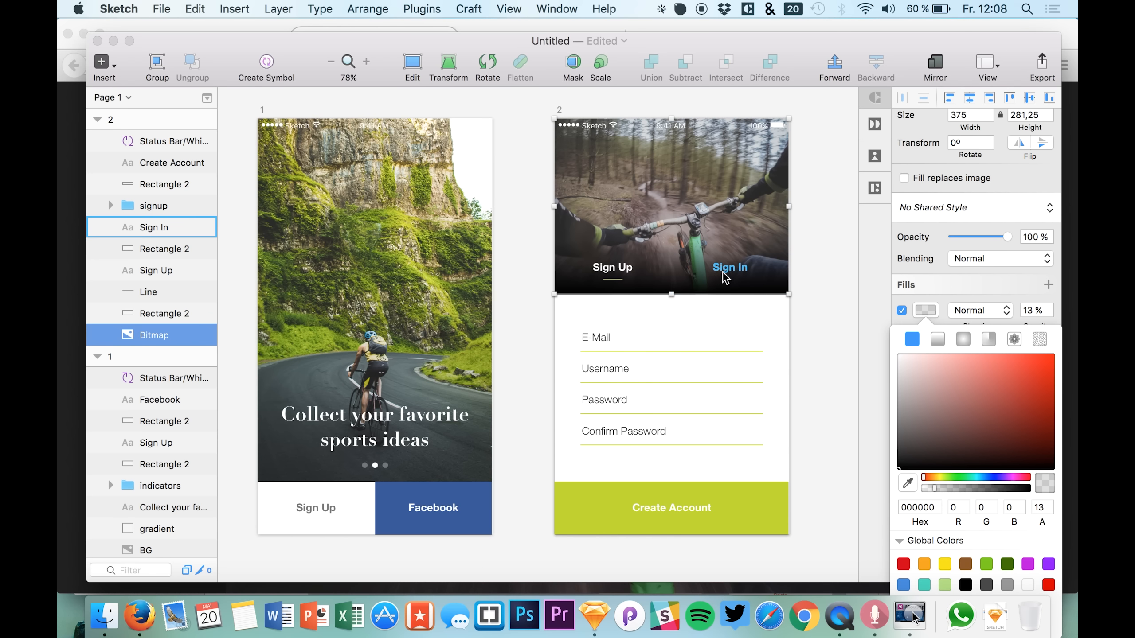
{"action": "left_click", "coordinate": [514, 325]}
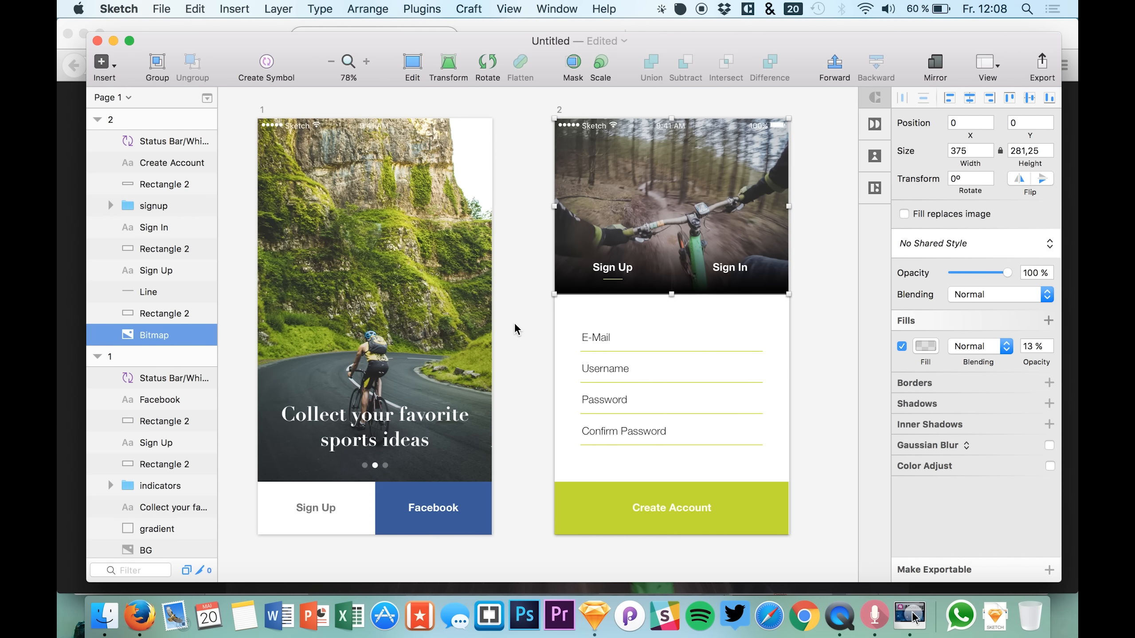
Darken the BG photo on artboard 1 with a black 000000 fill at 18% opacity
{"action": "left_click", "coordinate": [463, 313]}
{"action": "left_click", "coordinate": [428, 237]}
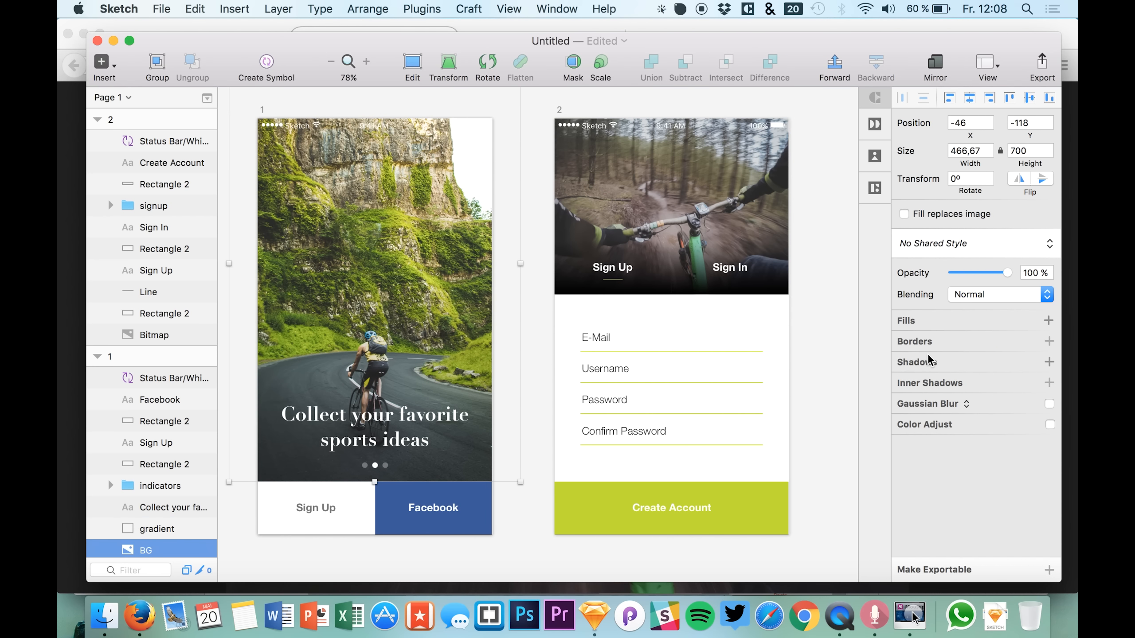
{"action": "left_click", "coordinate": [972, 316]}
{"action": "left_click", "coordinate": [926, 346]}
{"action": "left_click_drag", "start_coordinate": [936, 368], "coordinate": [841, 514]}
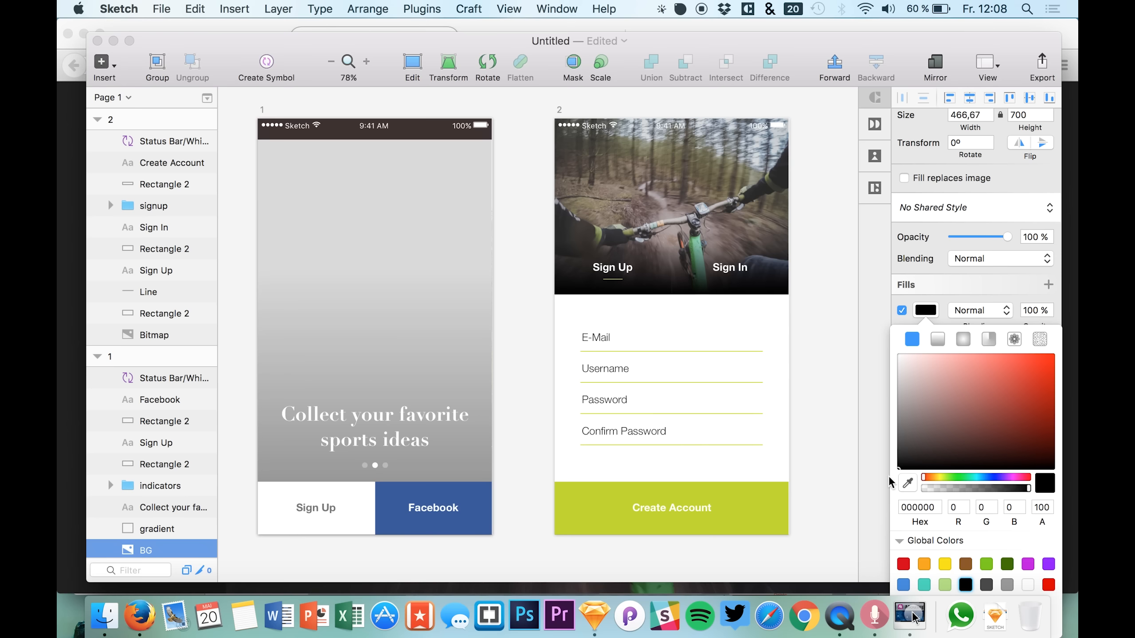
{"action": "left_click_drag", "start_coordinate": [937, 491], "coordinate": [949, 486]}
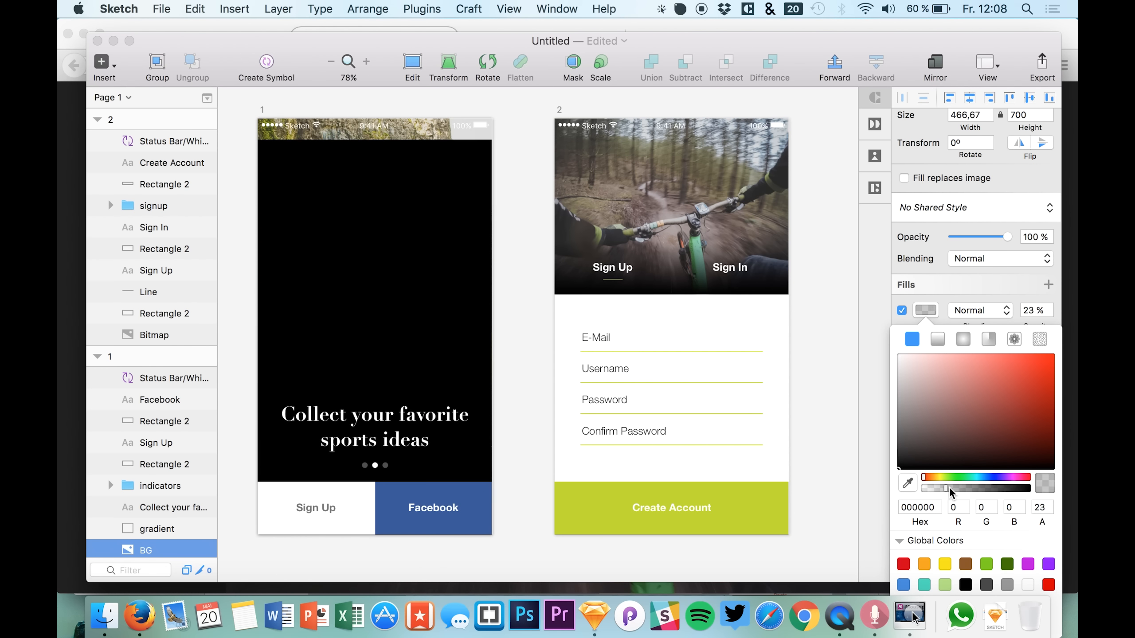
{"action": "left_click_drag", "start_coordinate": [947, 490], "coordinate": [941, 490]}
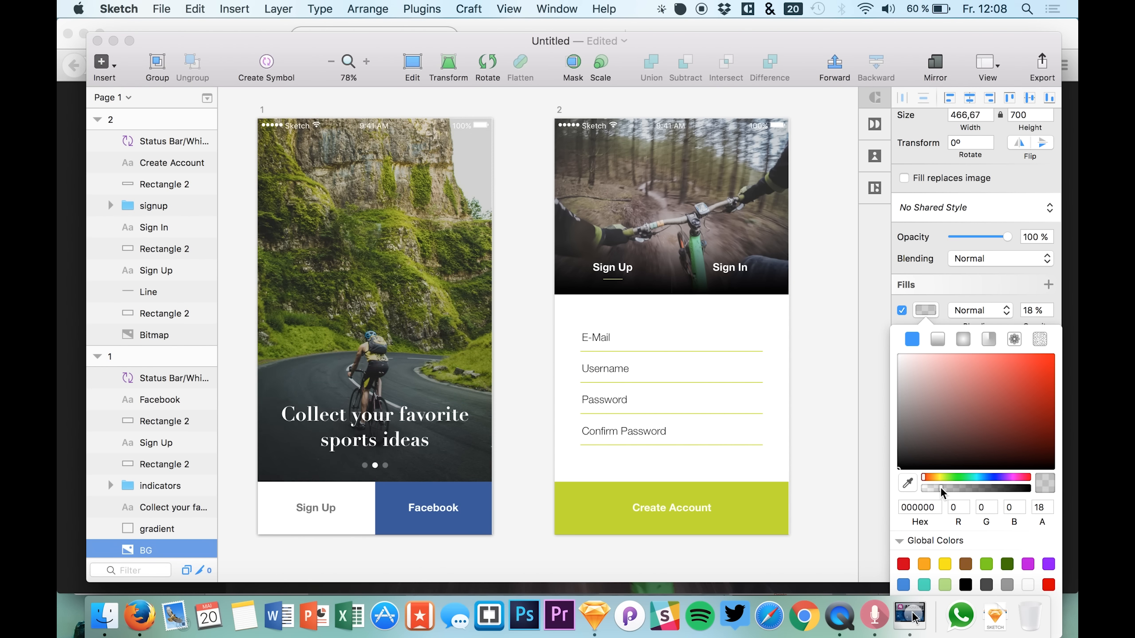
Raise the opacity of the gradient layer over the cyclist photo to 58% and deselect it
{"action": "left_click", "coordinate": [297, 466]}
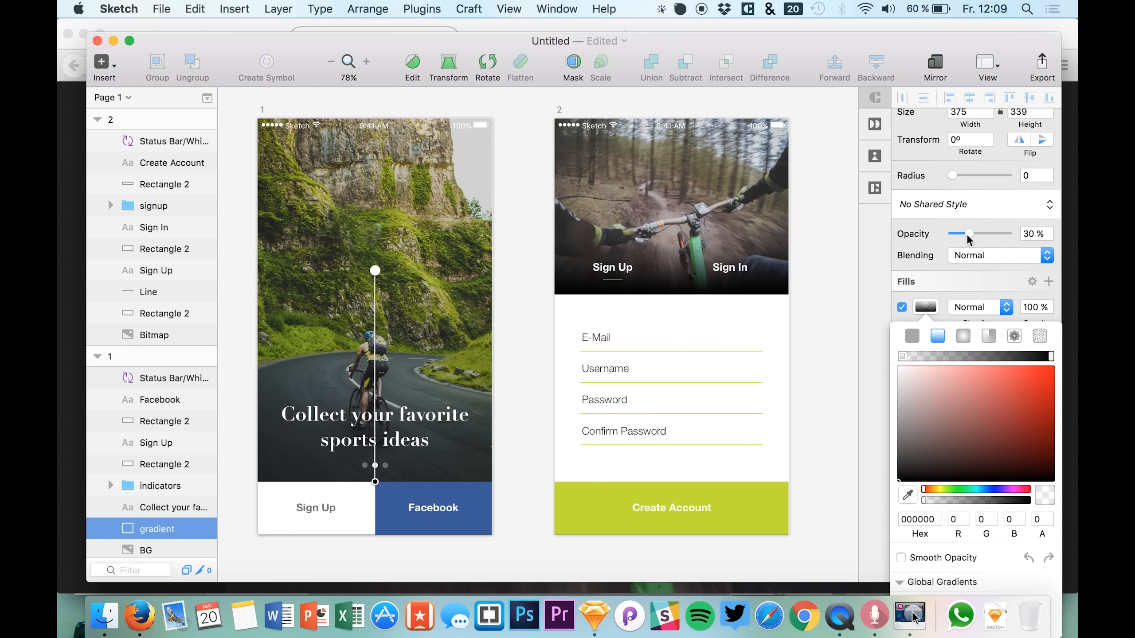
{"action": "left_click_drag", "start_coordinate": [969, 237], "coordinate": [980, 240]}
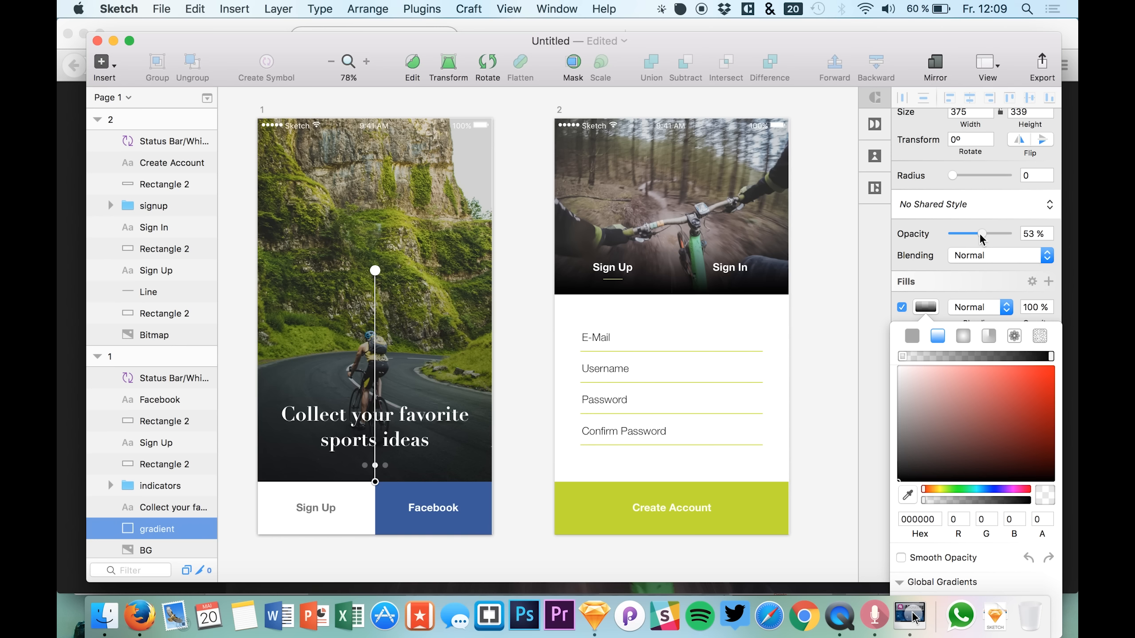
{"action": "left_click", "coordinate": [851, 307]}
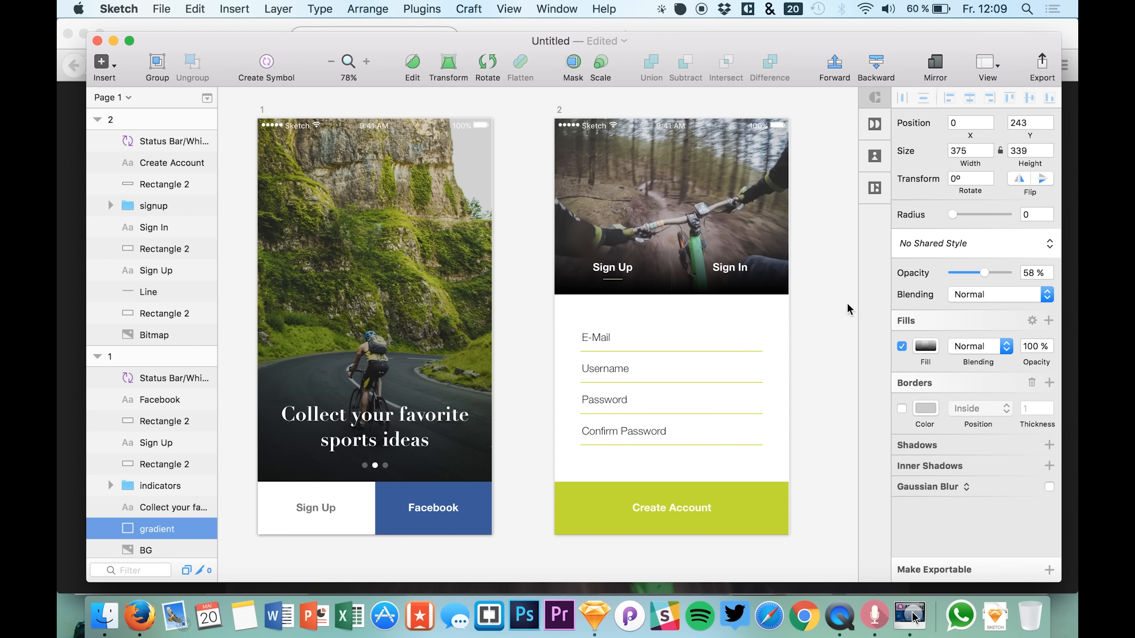
{"action": "left_click", "coordinate": [831, 296]}
{"action": "scroll", "coordinate": [831, 297], "scroll_direction": "left", "scroll_amount": 2}
{"action": "scroll", "coordinate": [831, 296], "scroll_direction": "left", "scroll_amount": 2}
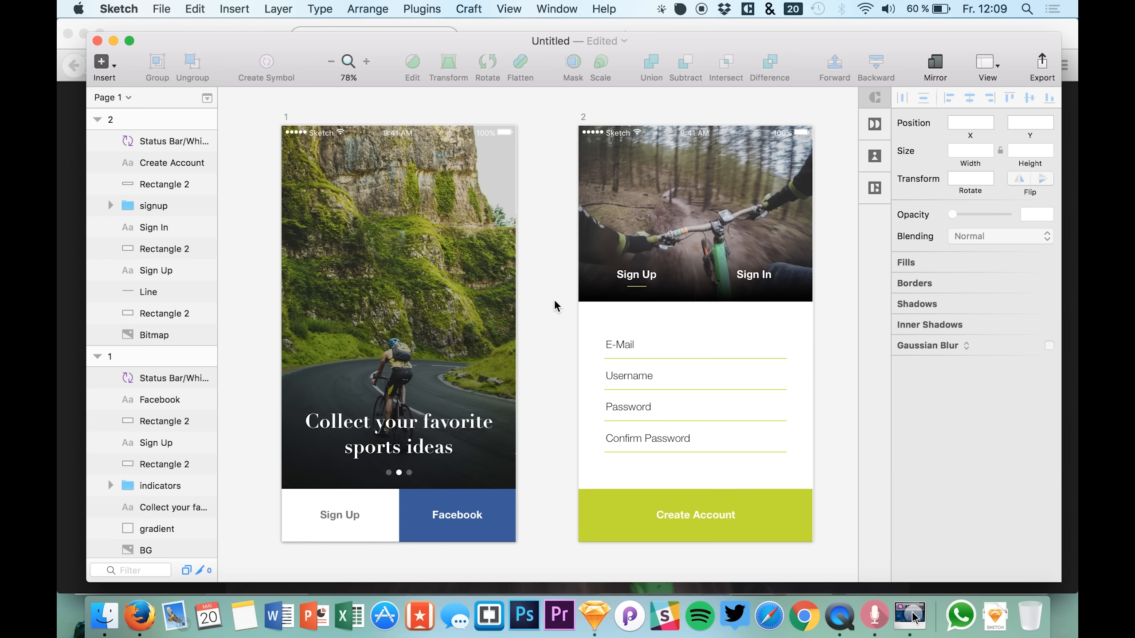
{"action": "scroll", "coordinate": [547, 417], "scroll_direction": "left", "scroll_amount": 1}
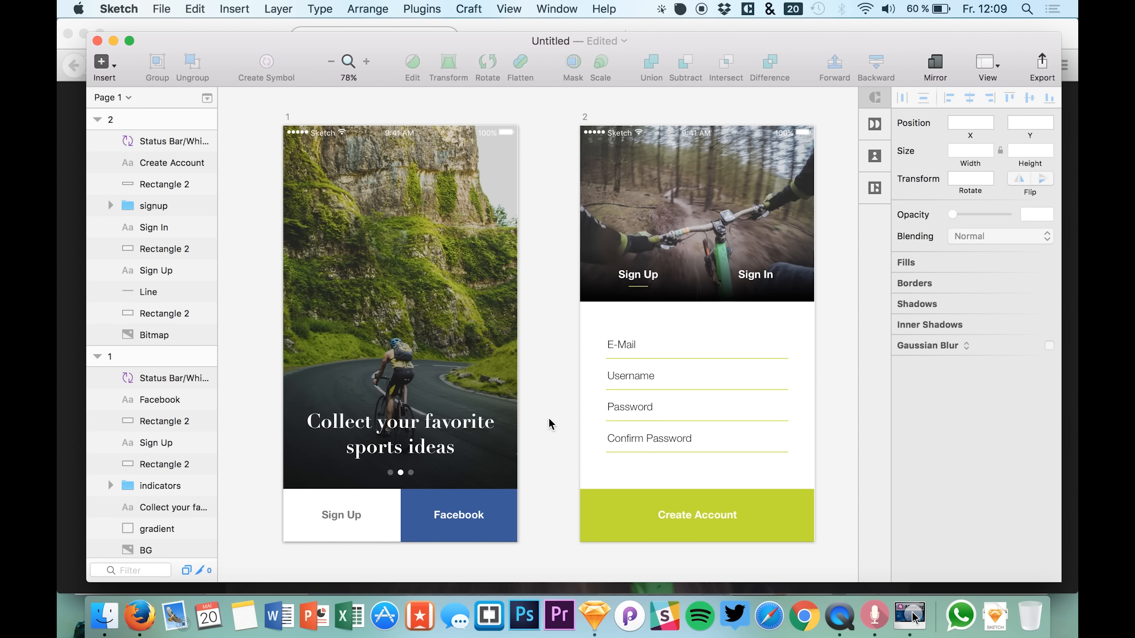
{"action": "scroll", "coordinate": [545, 232], "scroll_direction": "down", "scroll_amount": 1}
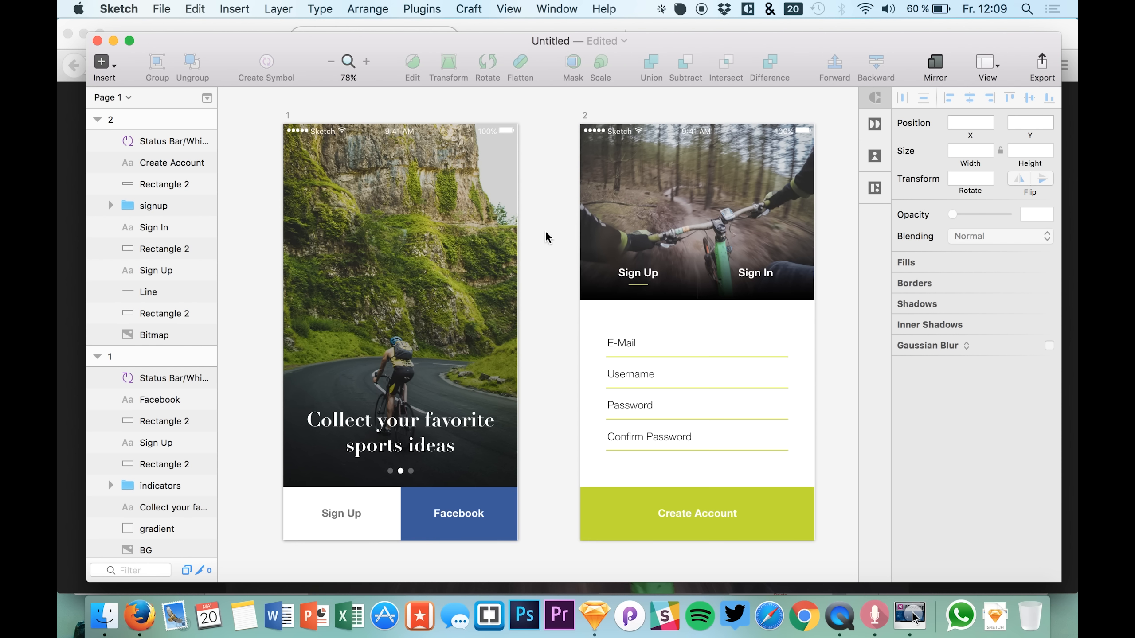